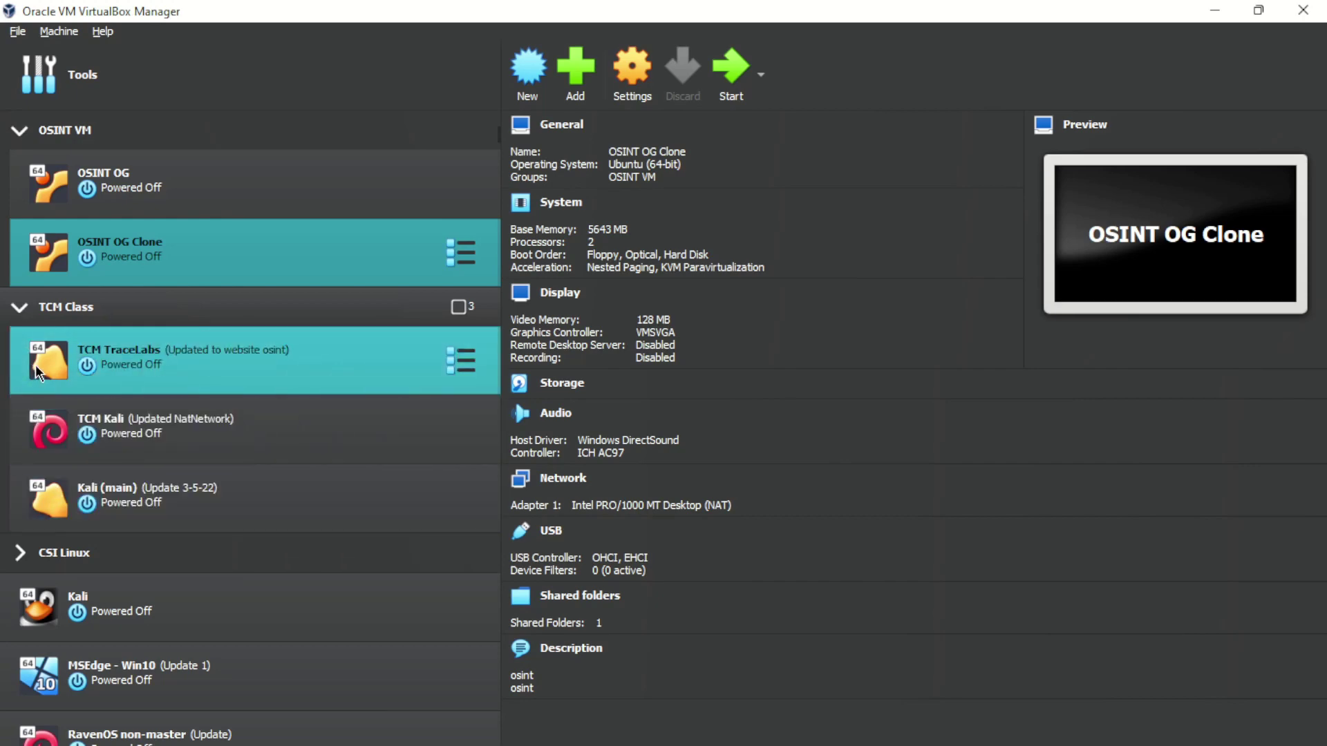
Collapse the TCM Class group, then expand and collapse CSI Linux to review CSI Linux 2021.2
left_click(33, 314)
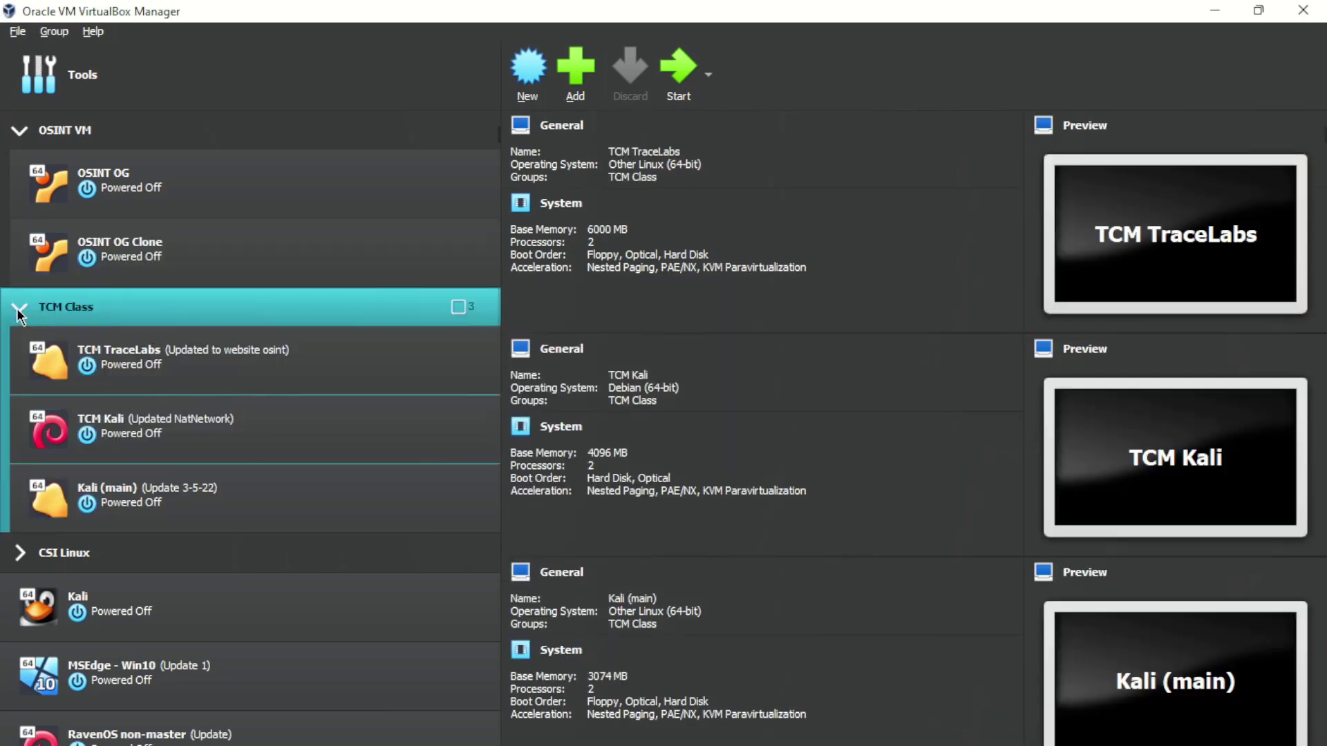
left_click(20, 308)
left_click(20, 348)
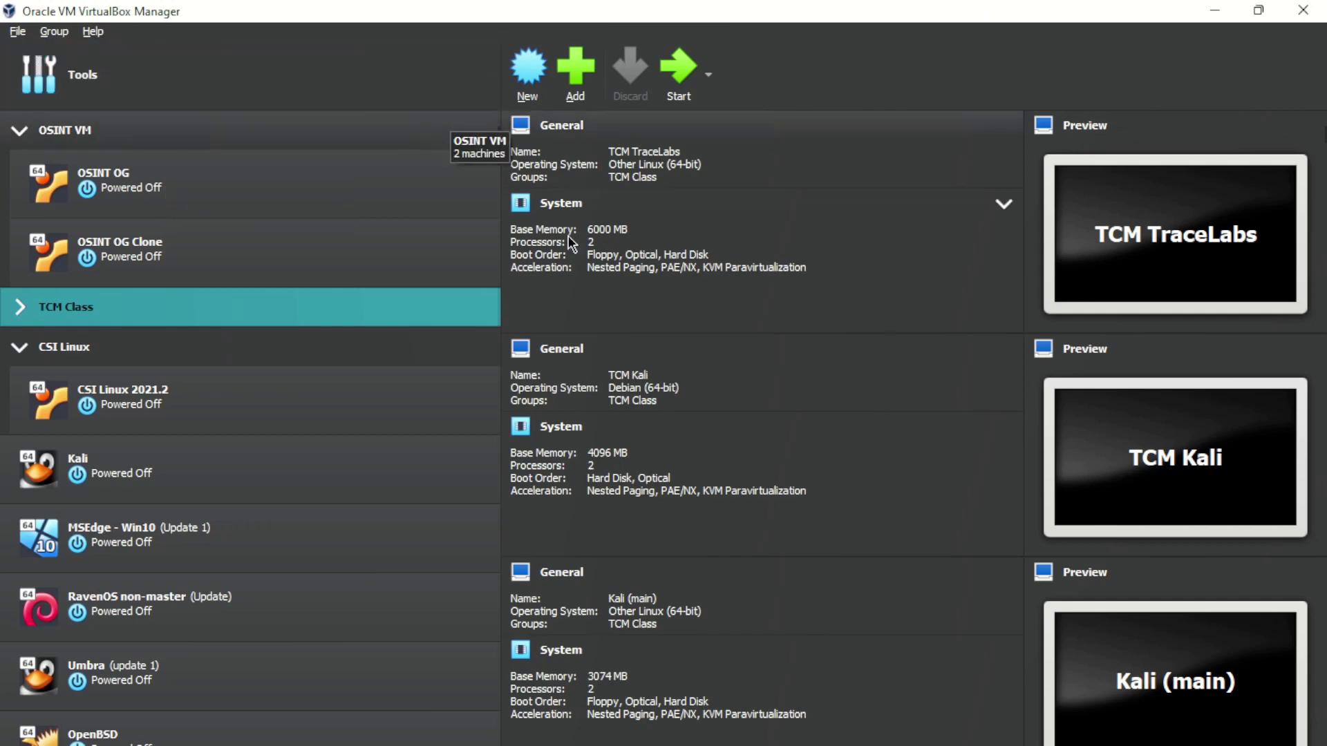
double_click(90, 347)
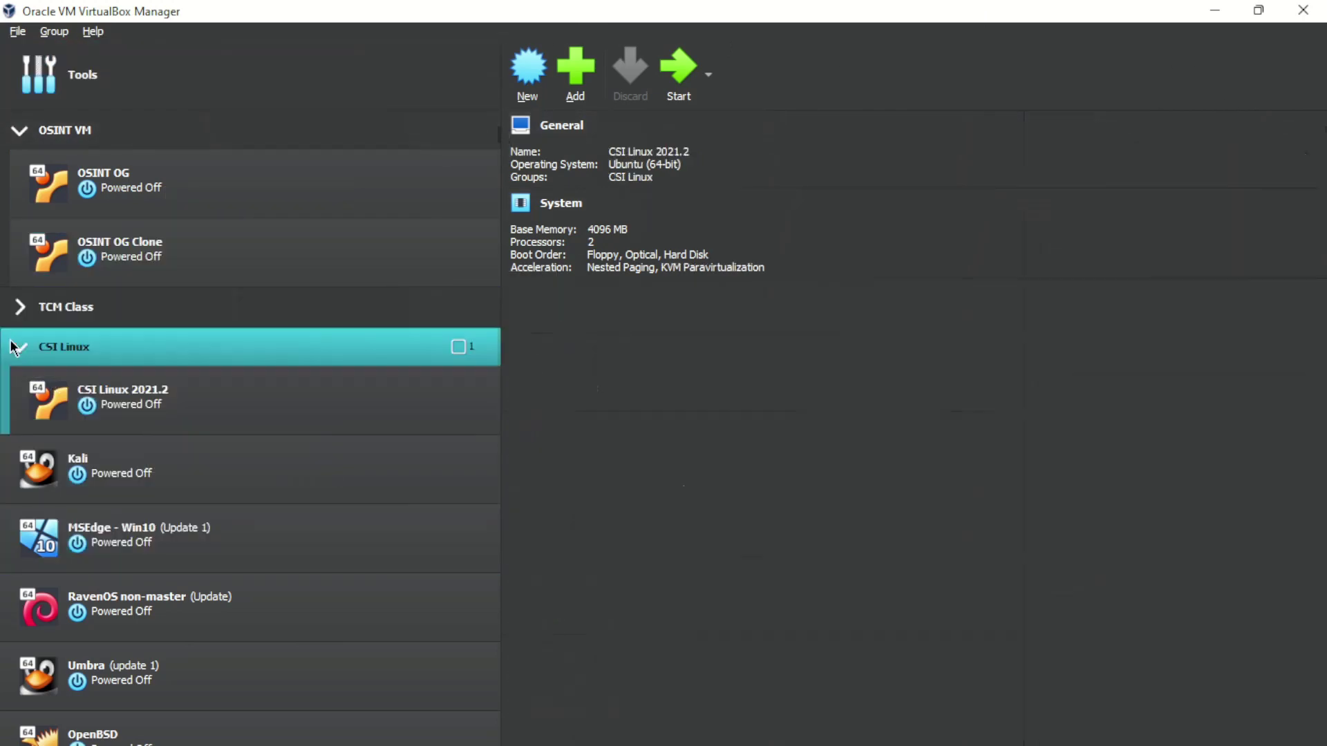
scroll(88, 414, "down", 1)
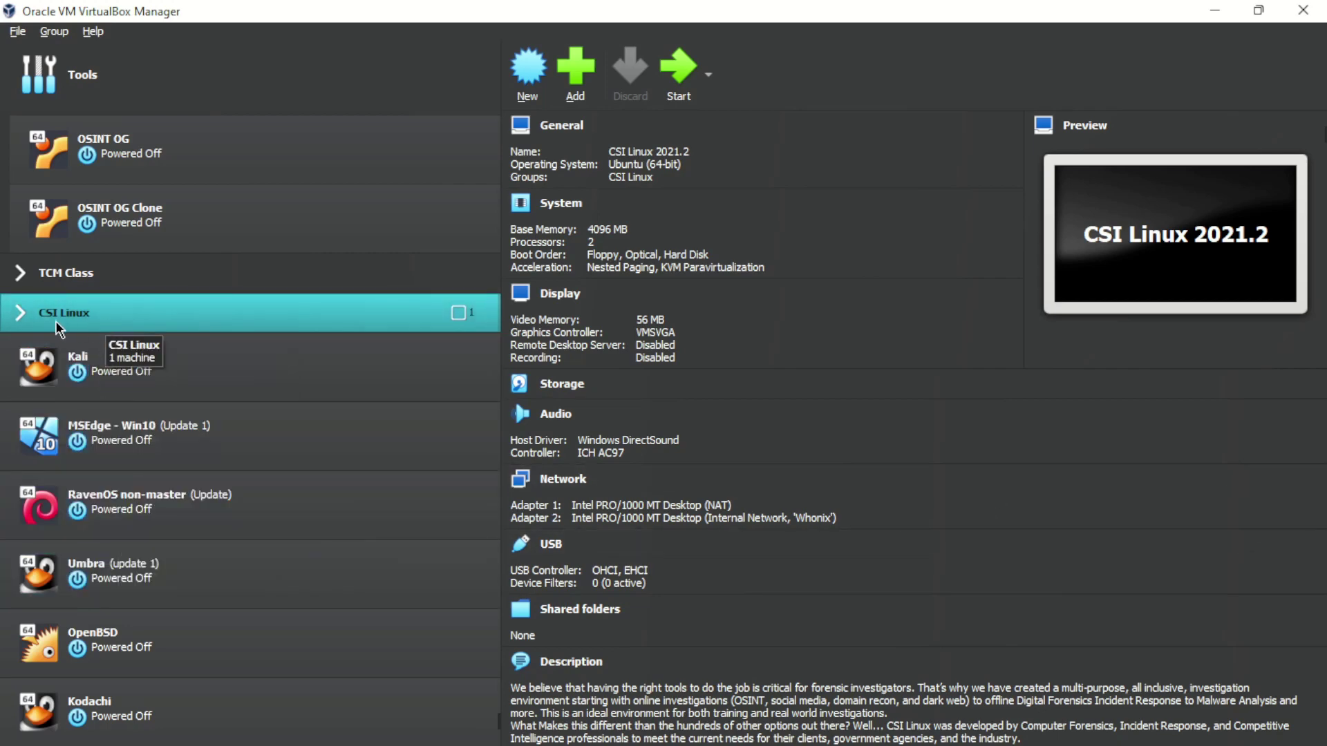
scroll(48, 276, "up", 1)
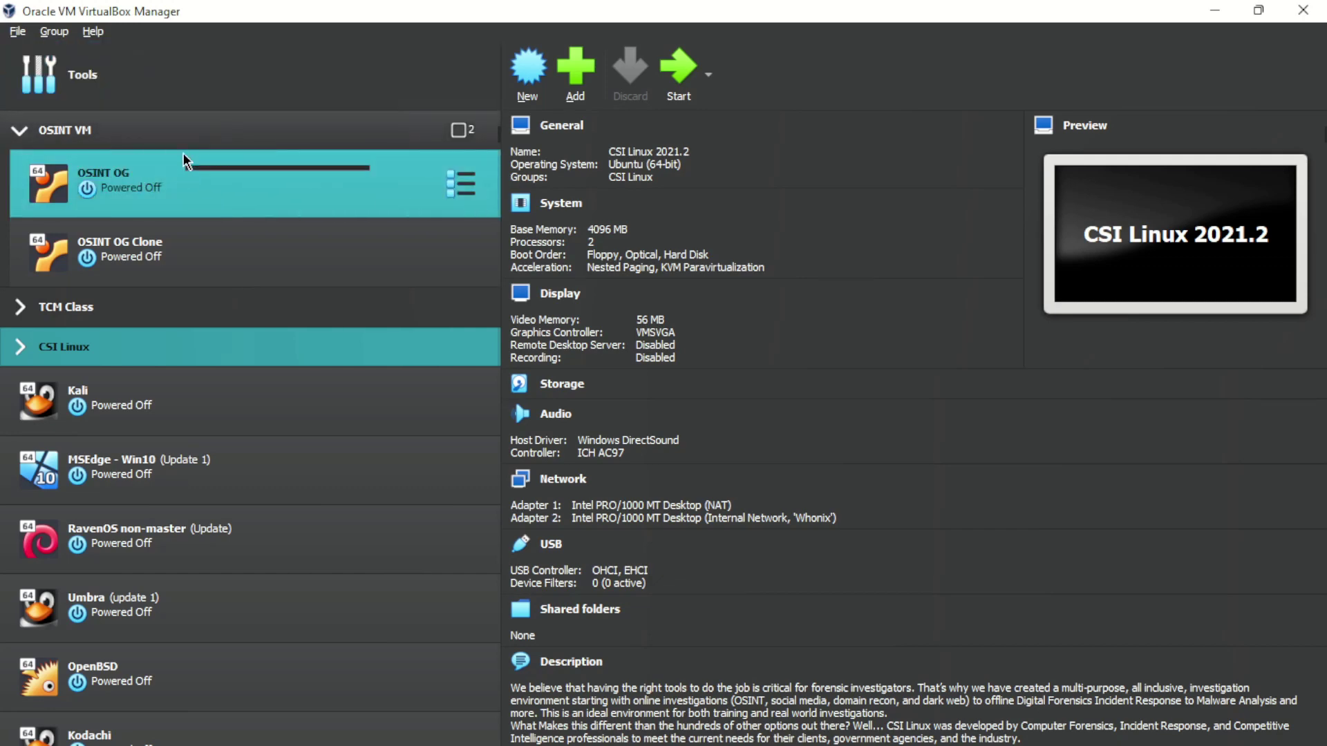
Select the OSINT OG Clone machine and boot it to its Linux desktop
left_click(196, 249)
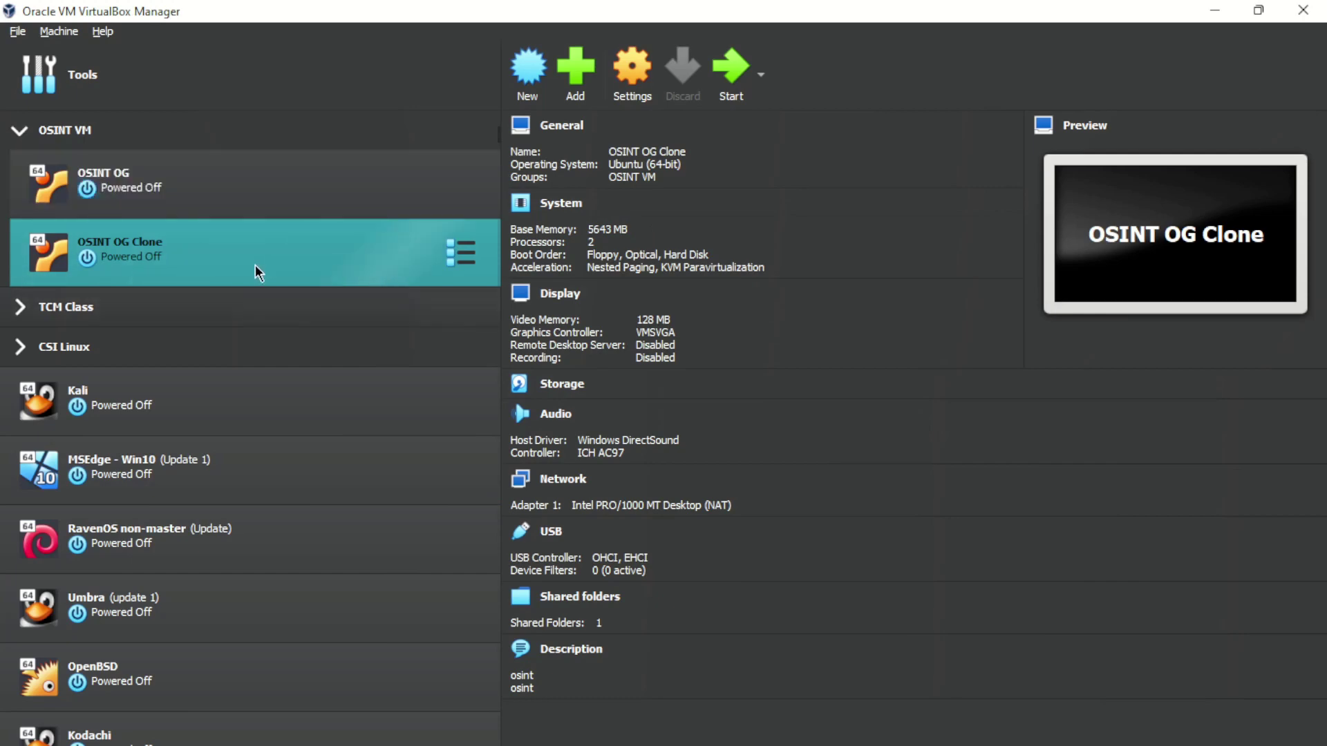
left_click(725, 74)
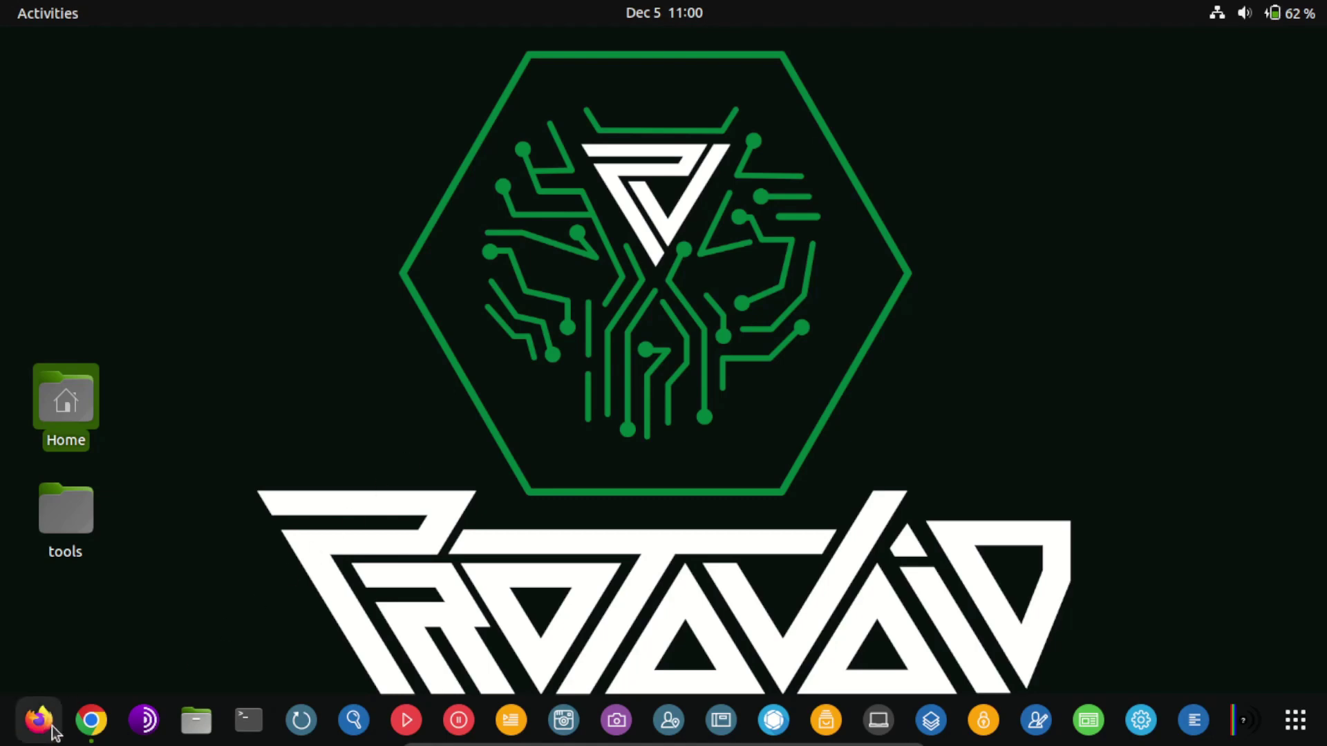
Launch Chrome and search Google for 'fec individual contributions'
left_click(91, 721)
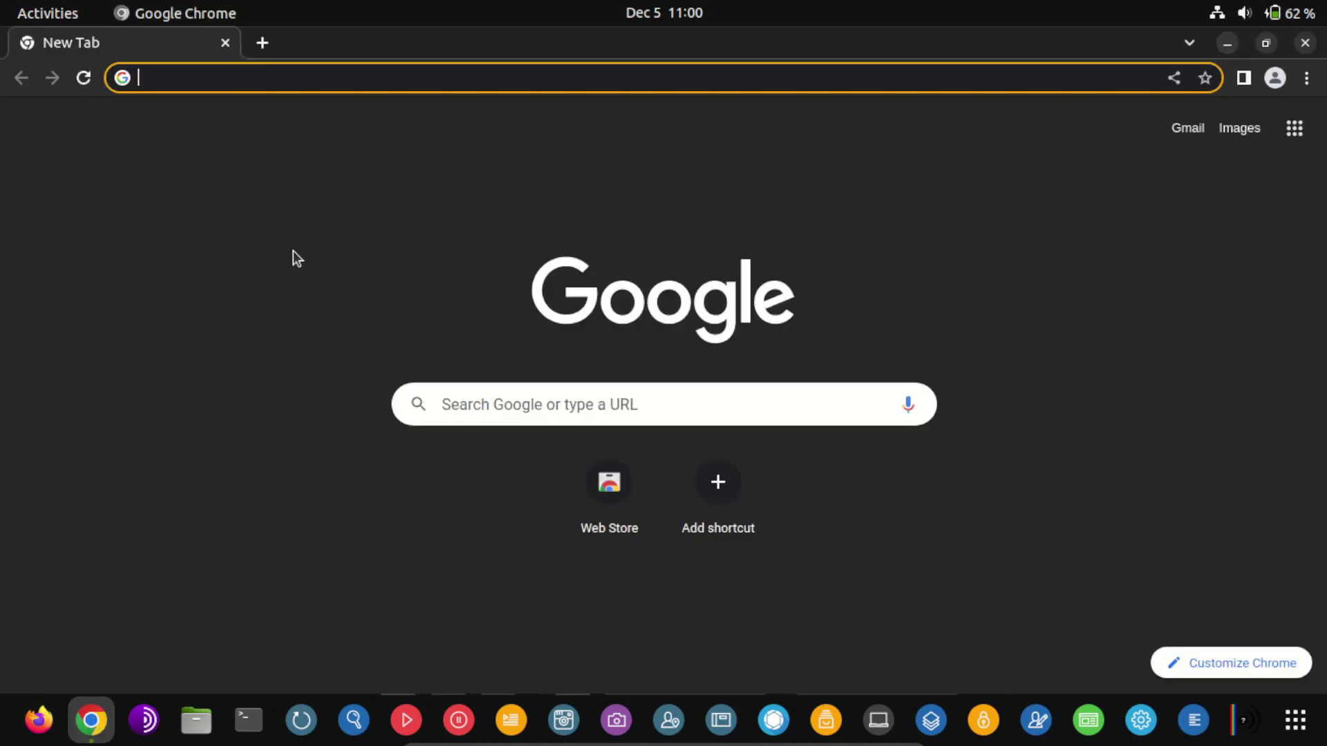
type("fec")
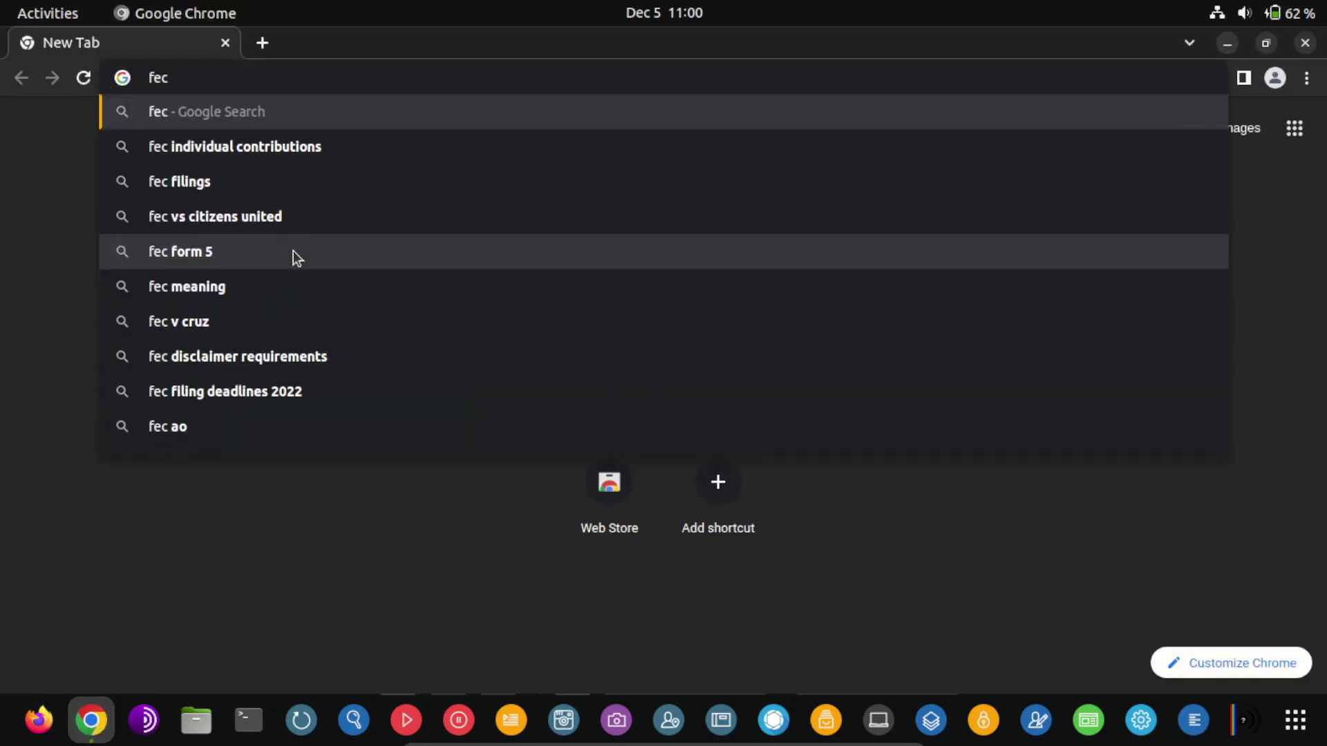
key("Down")
key("Return")
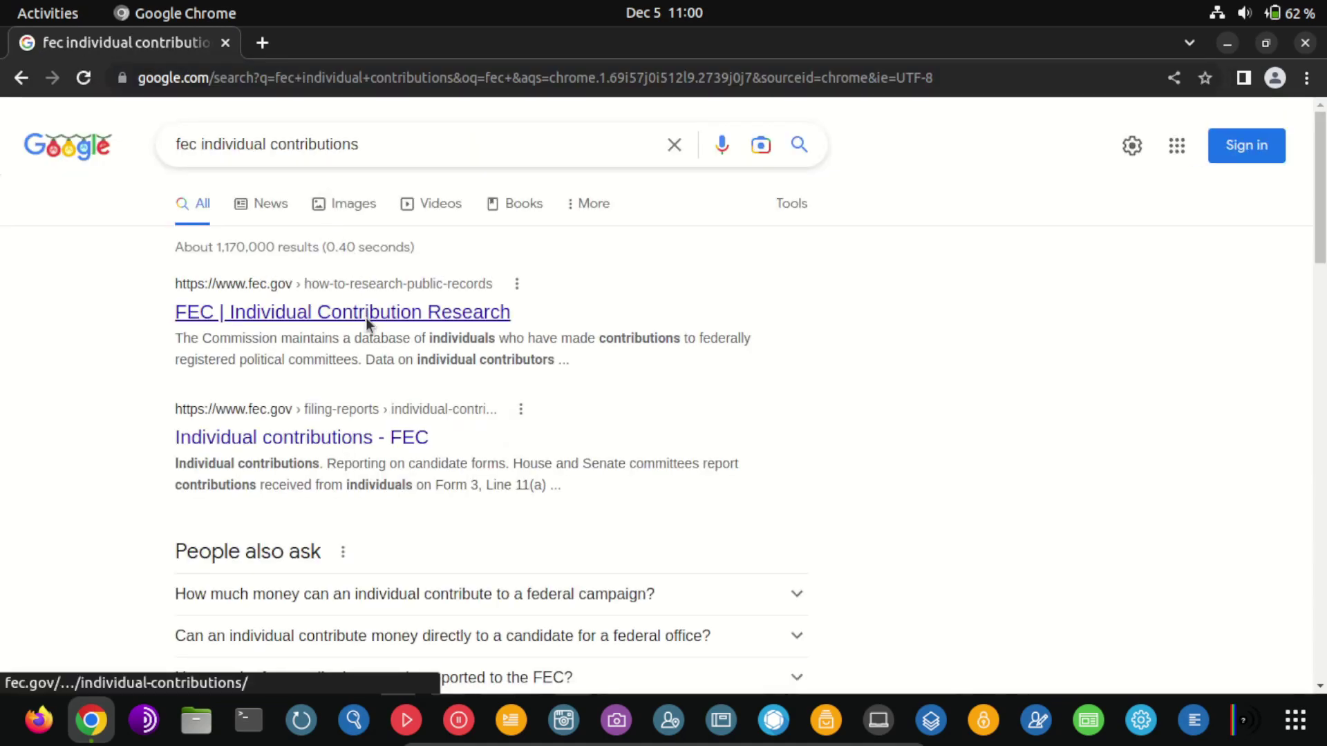
Open the FEC Individual Contribution Research result and scroll down to its contributor data search
left_click(367, 315)
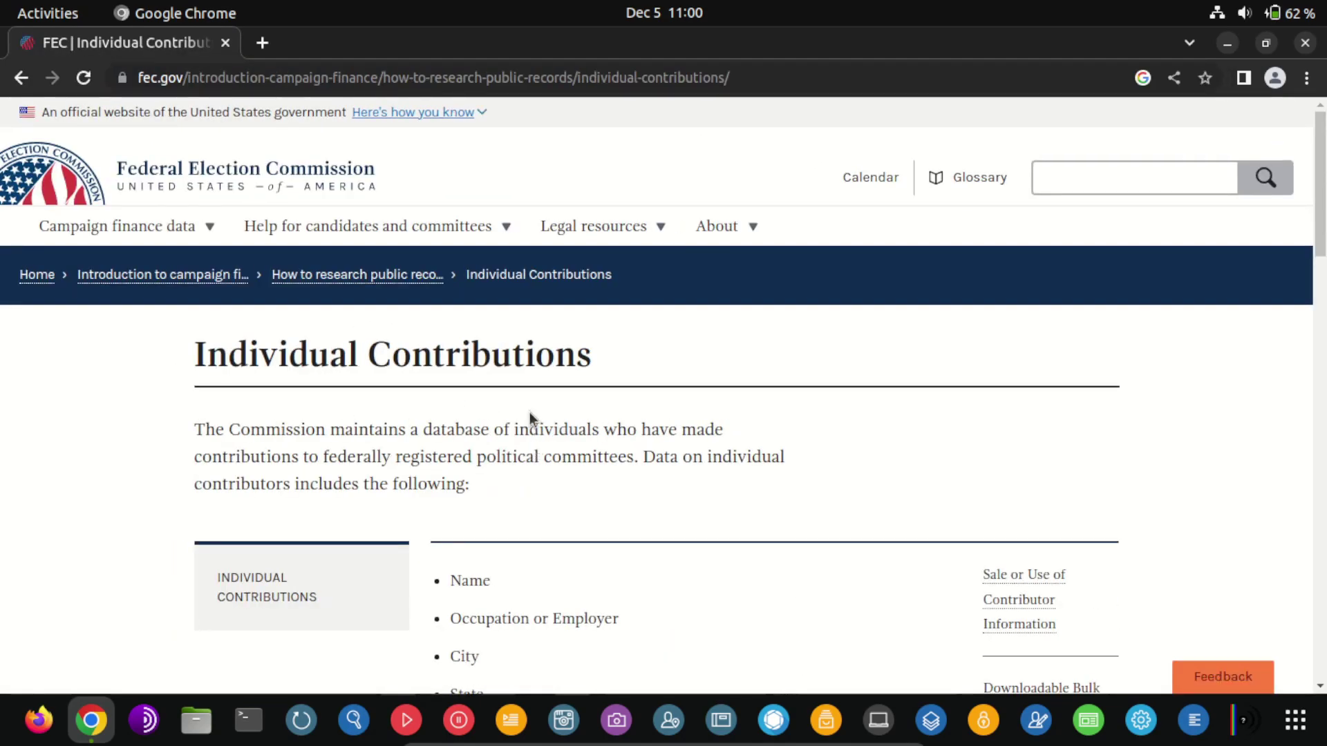
scroll(524, 408, "down", 5)
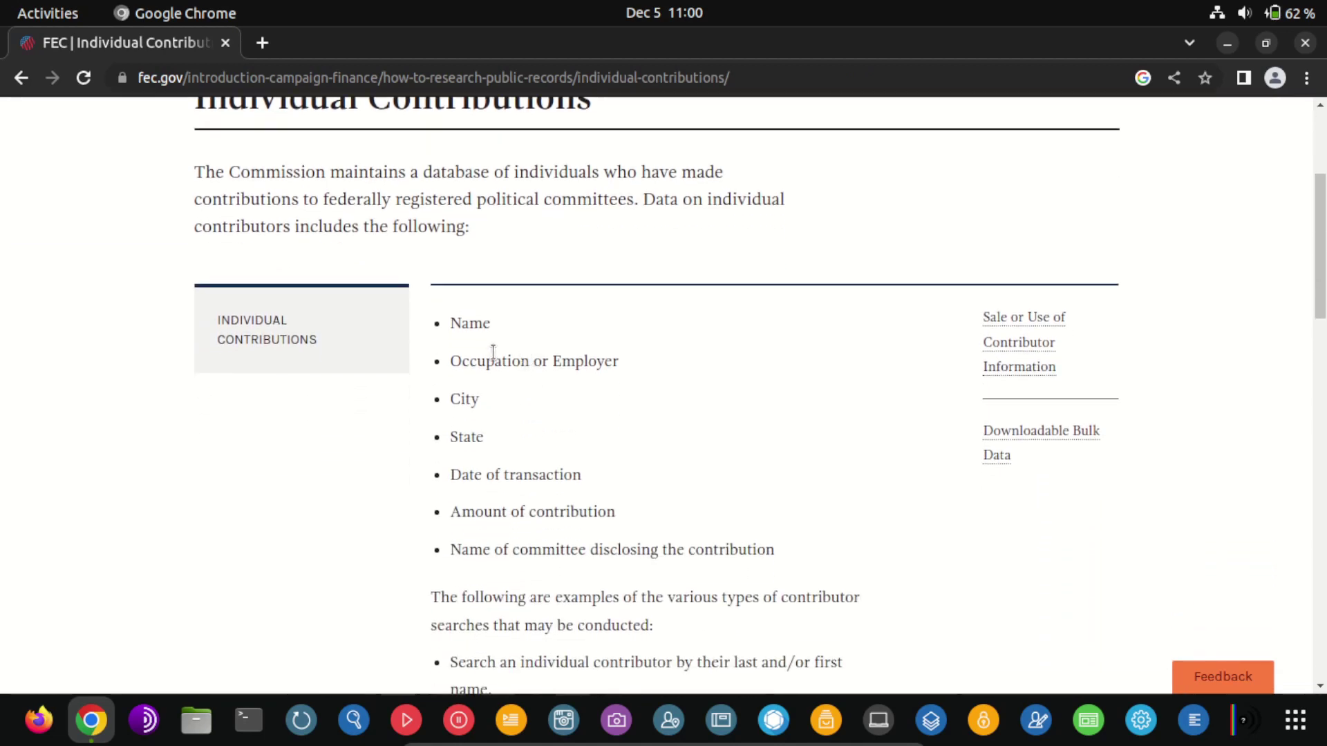
scroll(508, 387, "down", 2)
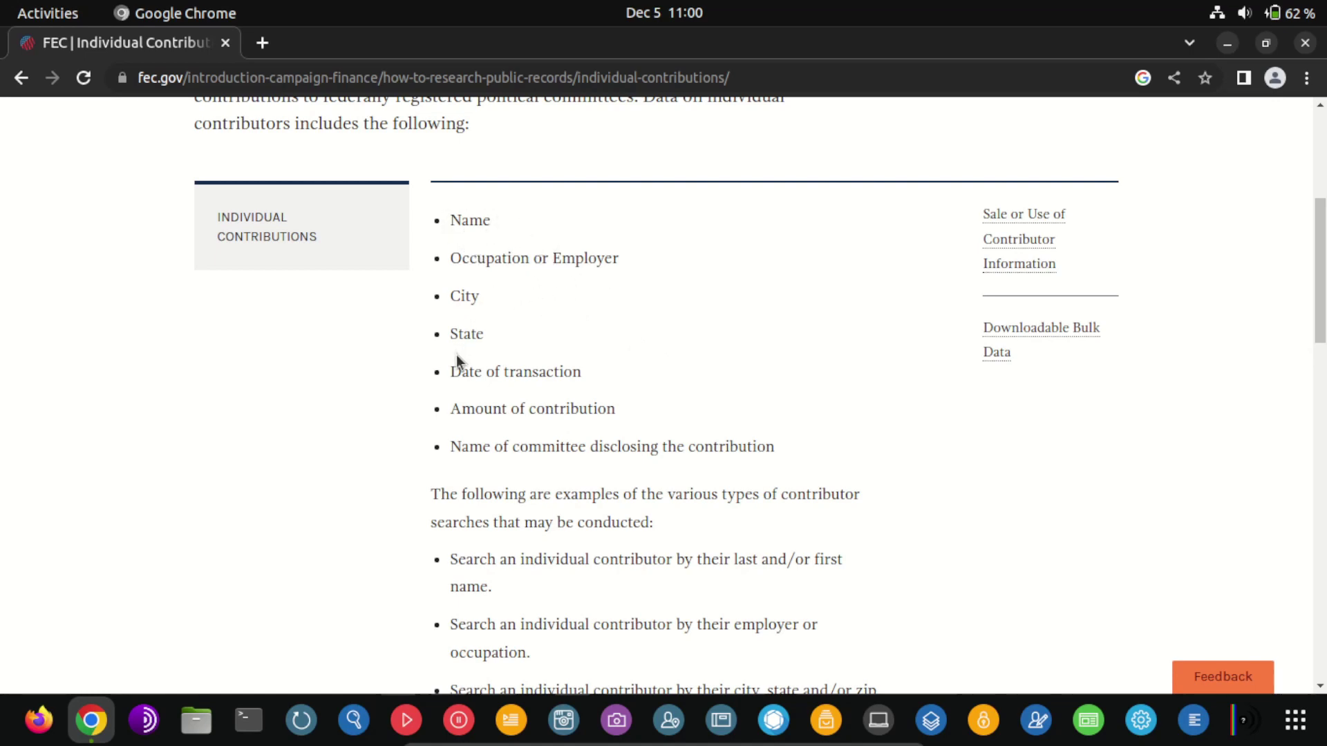
scroll(463, 360, "down", 3)
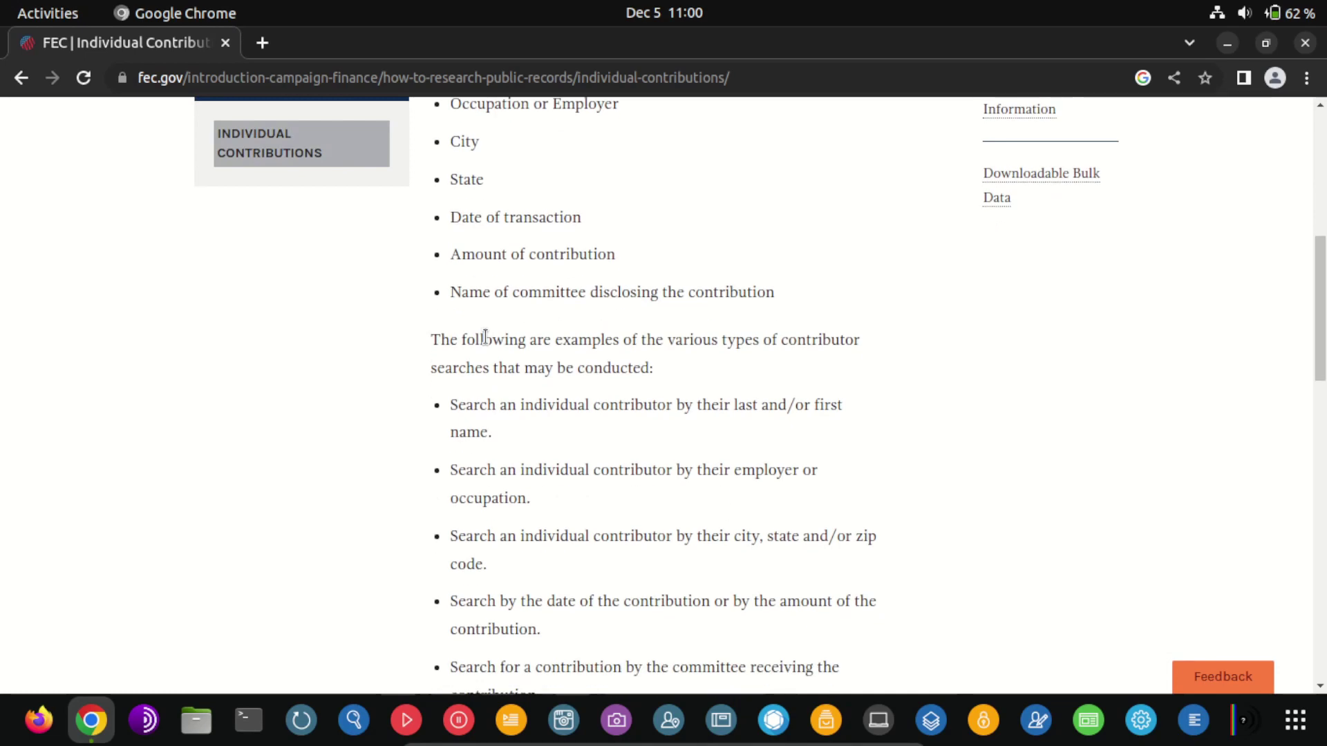
scroll(485, 336, "down", 2)
scroll(485, 337, "down", 7)
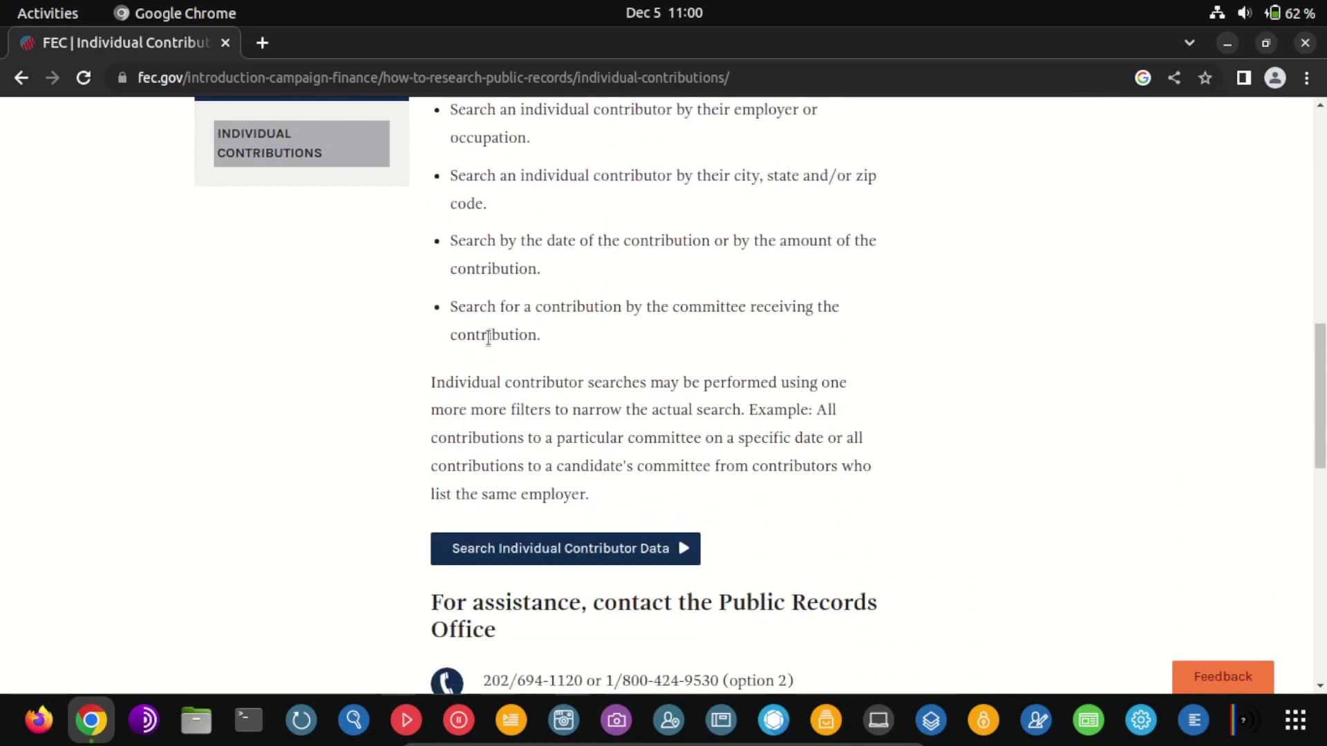
Open Search Individual Contributor Data, remove the 2021-2022 filter, and scroll through the results table
left_click(629, 451)
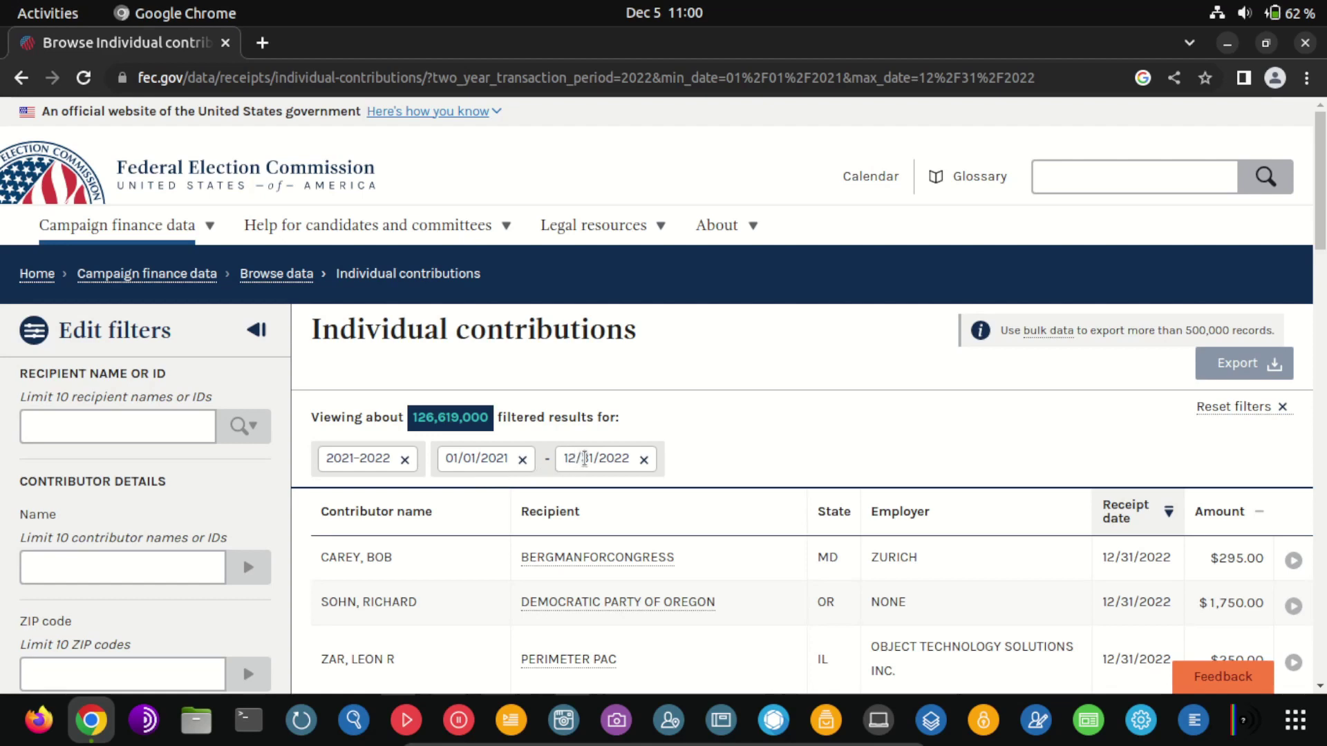
left_click(405, 459)
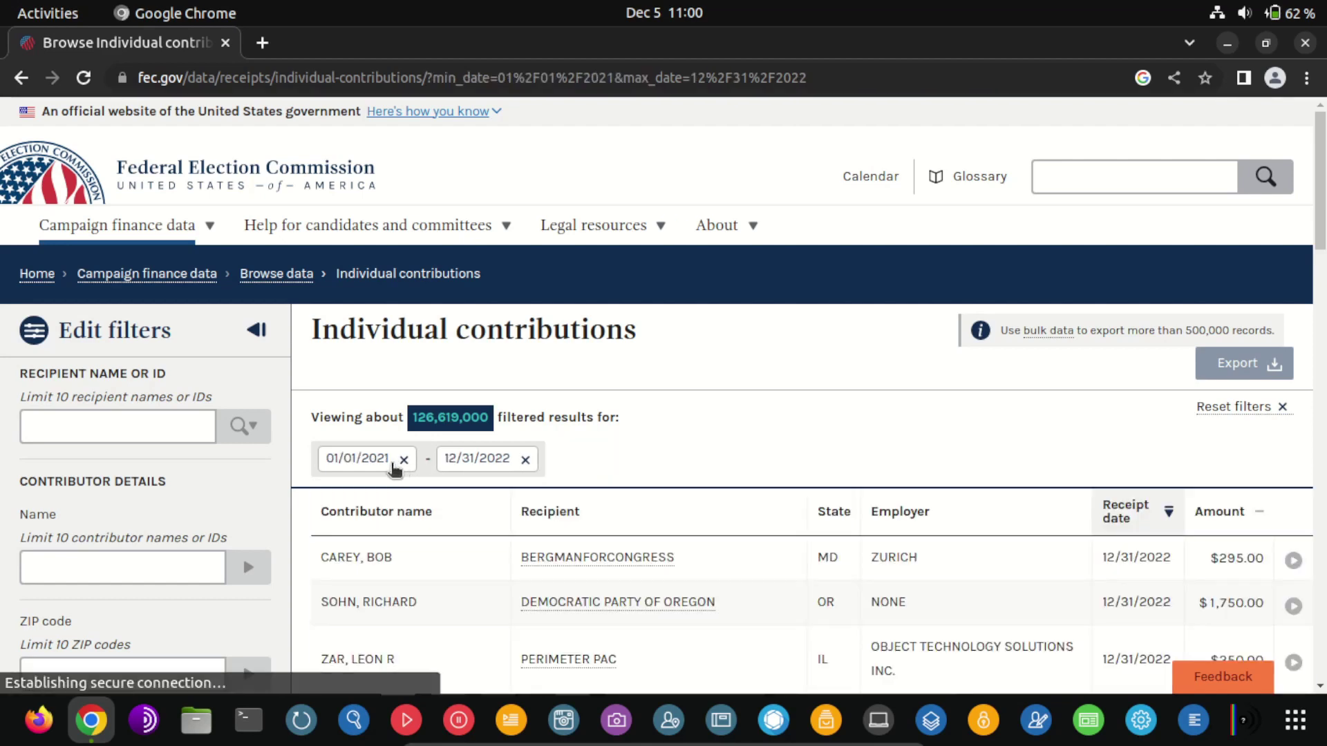
scroll(616, 444, "down", 3)
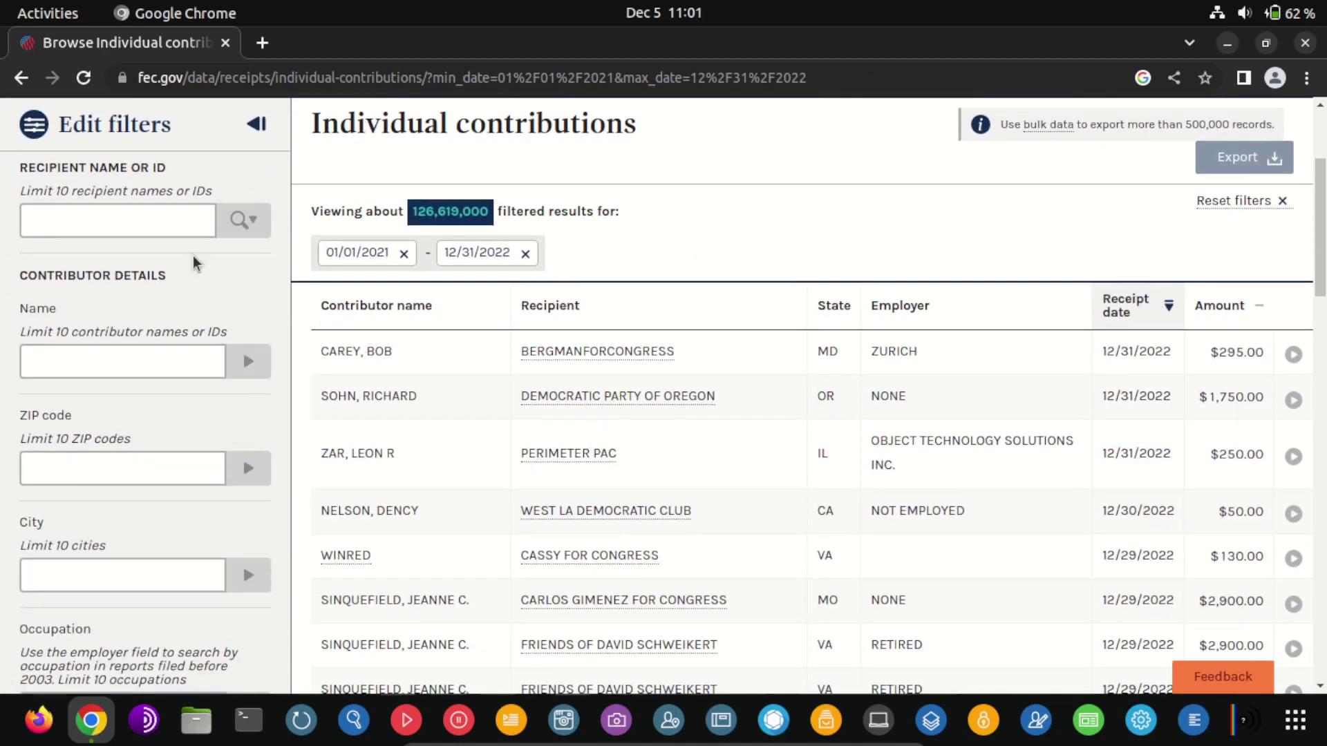
scroll(188, 257, "up", 1)
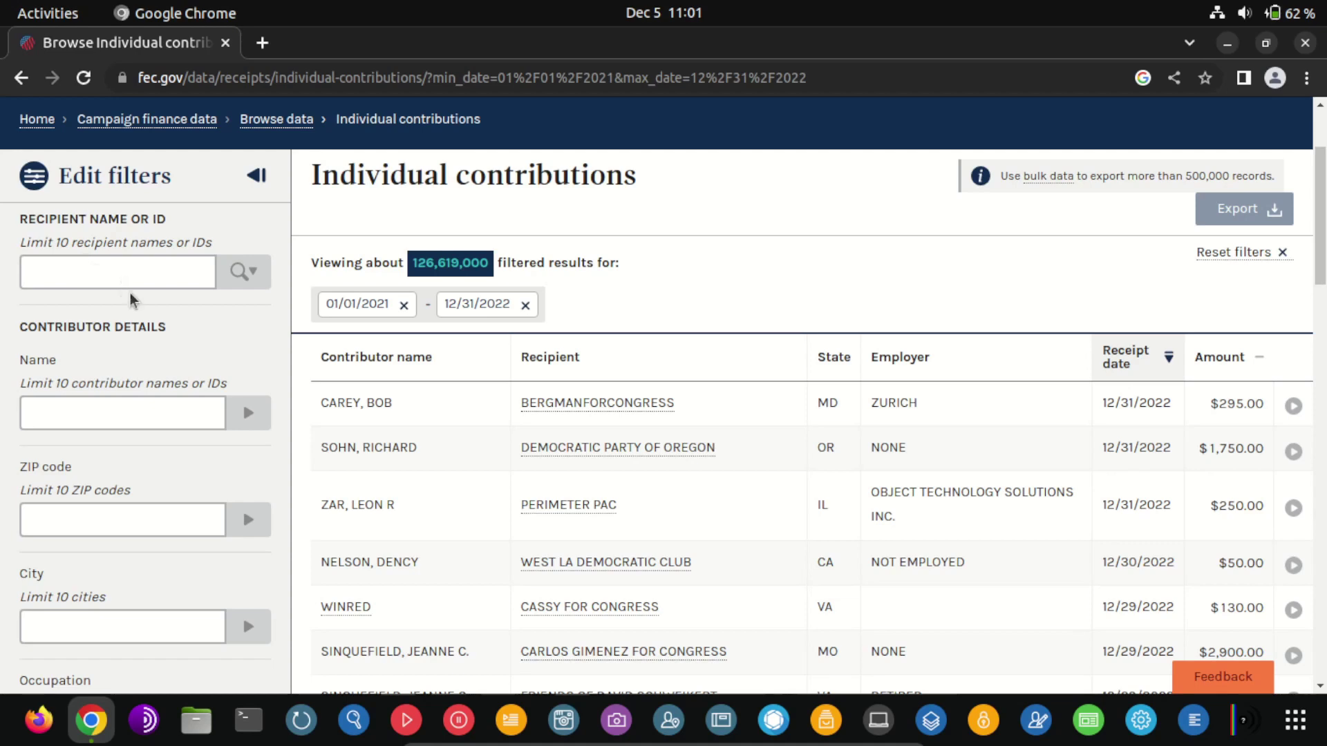
scroll(216, 330, "down", 1)
scroll(216, 329, "up", 1)
scroll(134, 276, "down", 1)
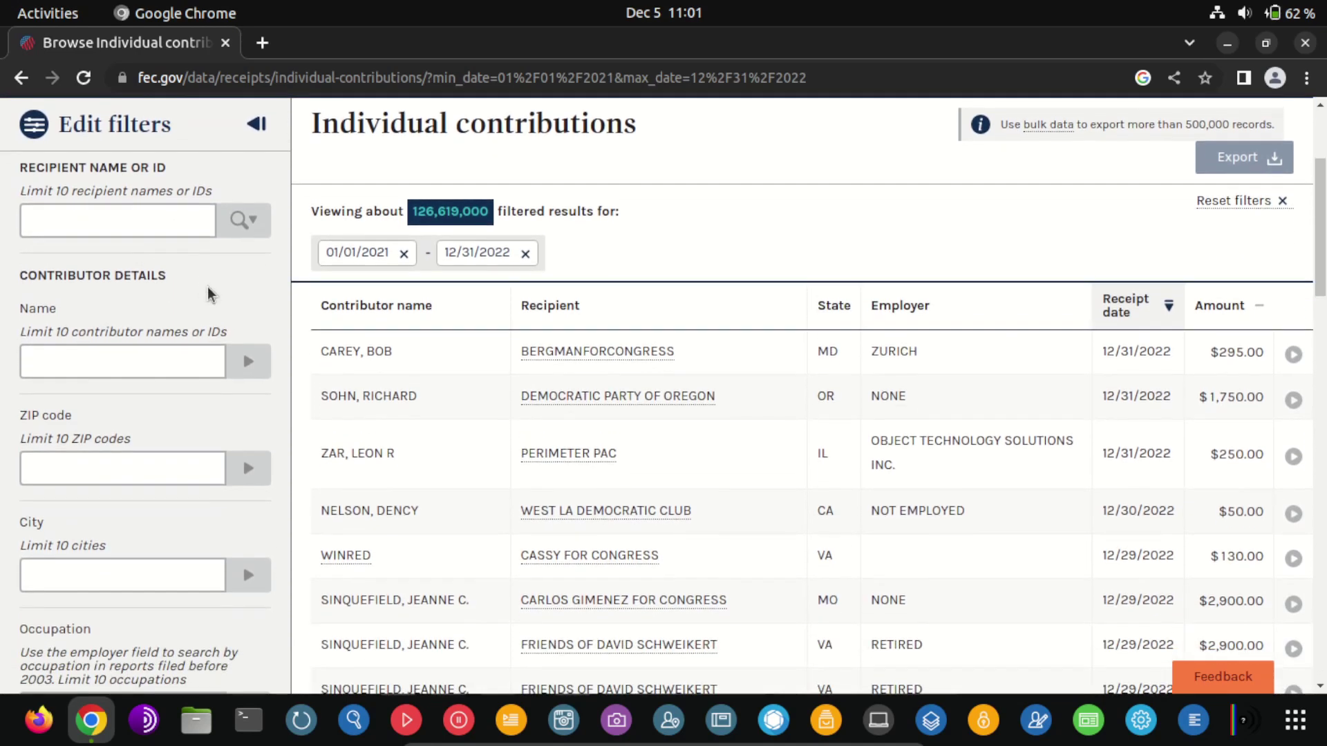
scroll(271, 299, "down", 1)
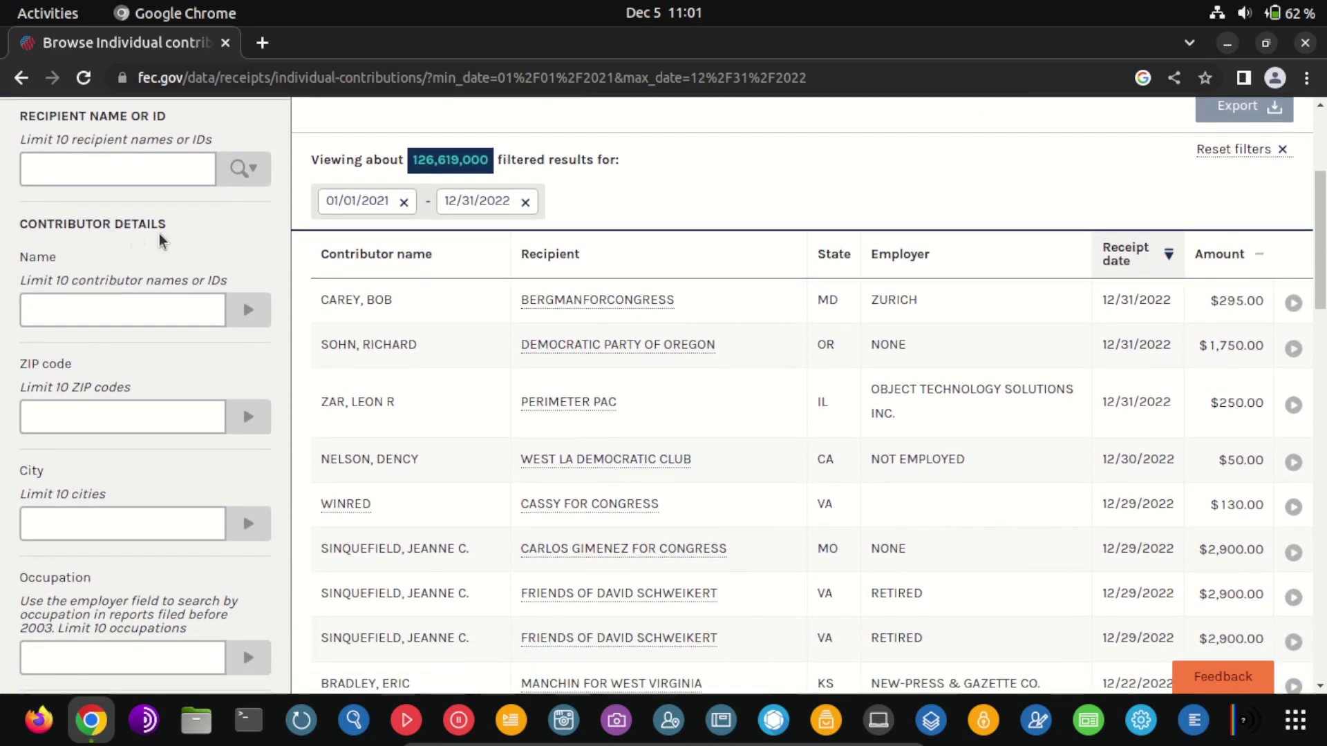
scroll(109, 320, "down", 1)
scroll(109, 320, "down", 1)
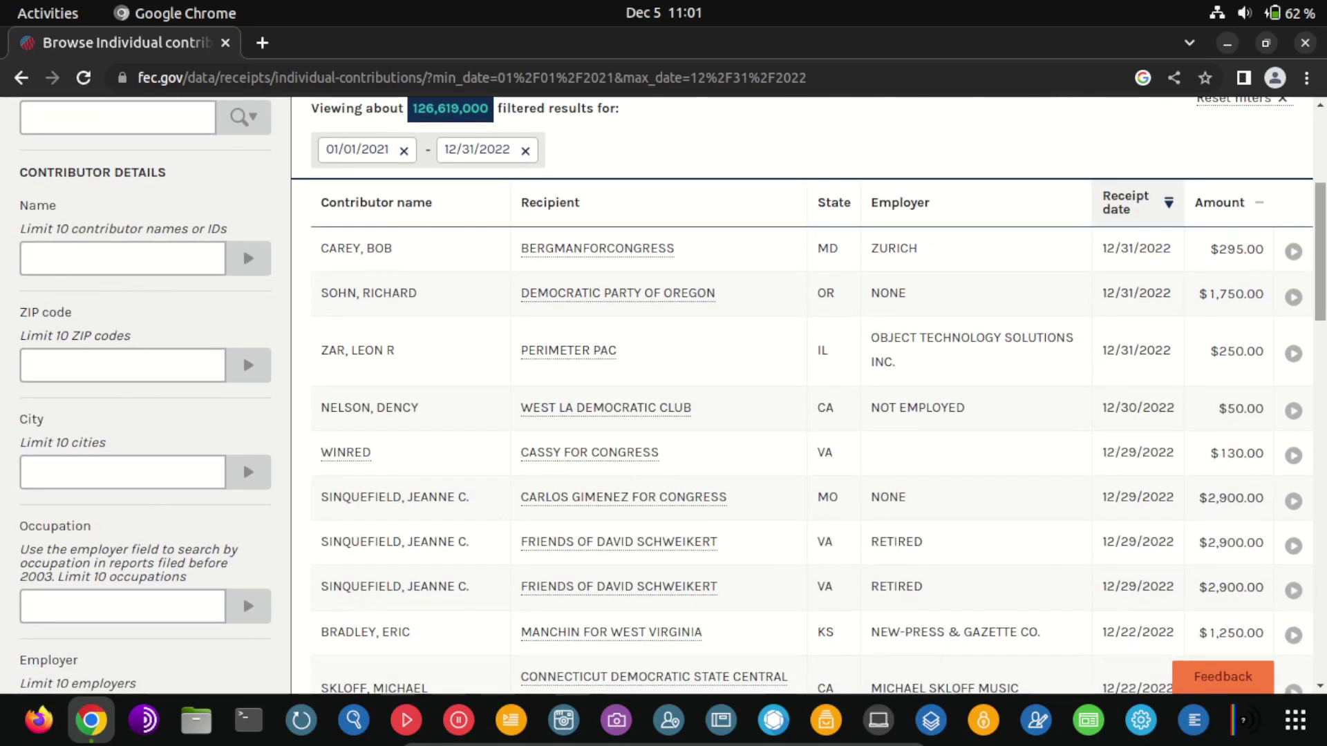
mouse_move(1320, 287)
left_mouse_down()
mouse_move(1320, 529)
mouse_move(1324, 266)
left_mouse_up()
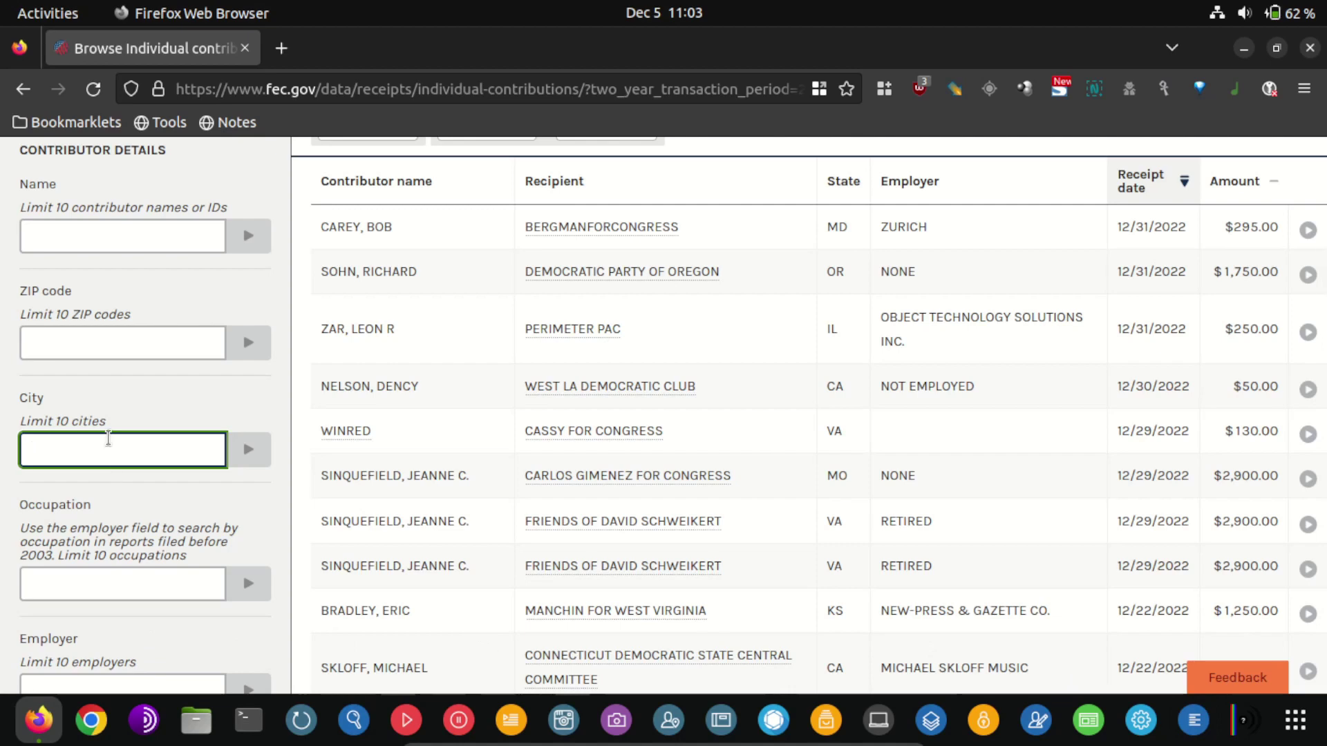
type("A")
key("Return")
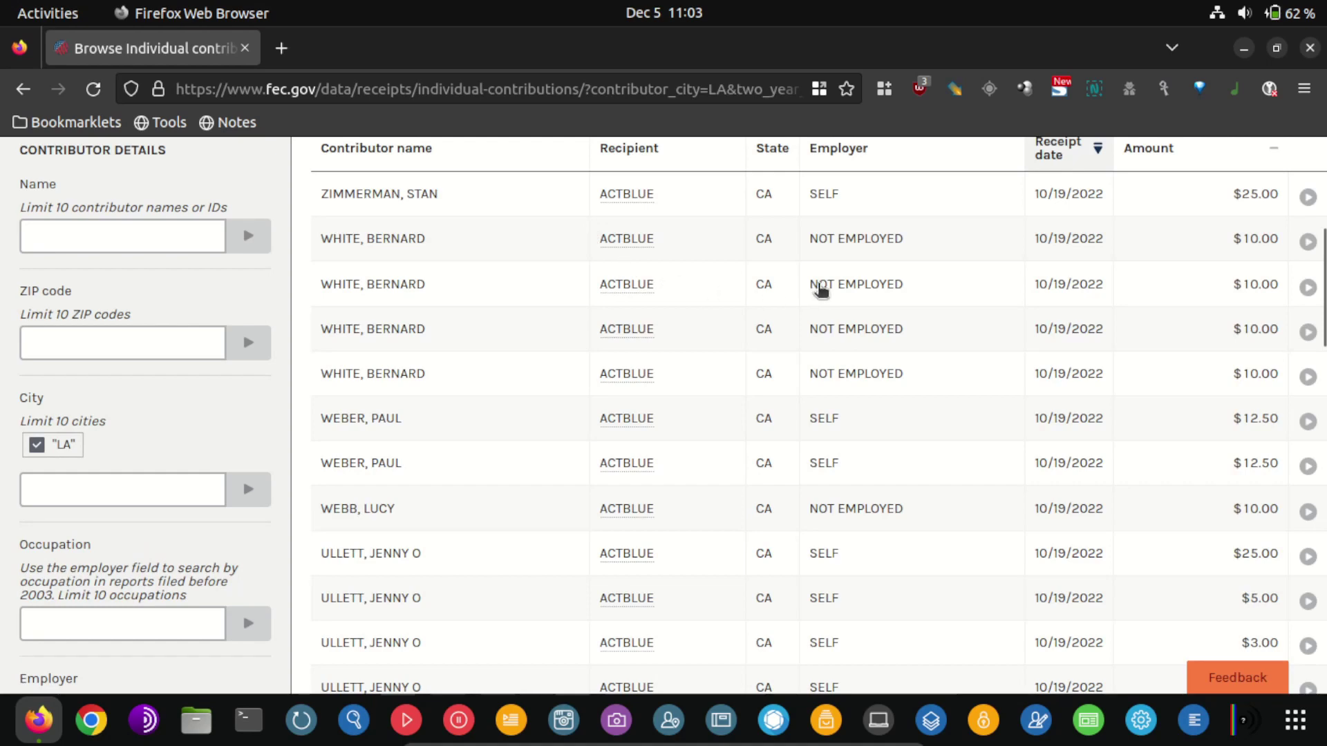
scroll(845, 249, "up", 3)
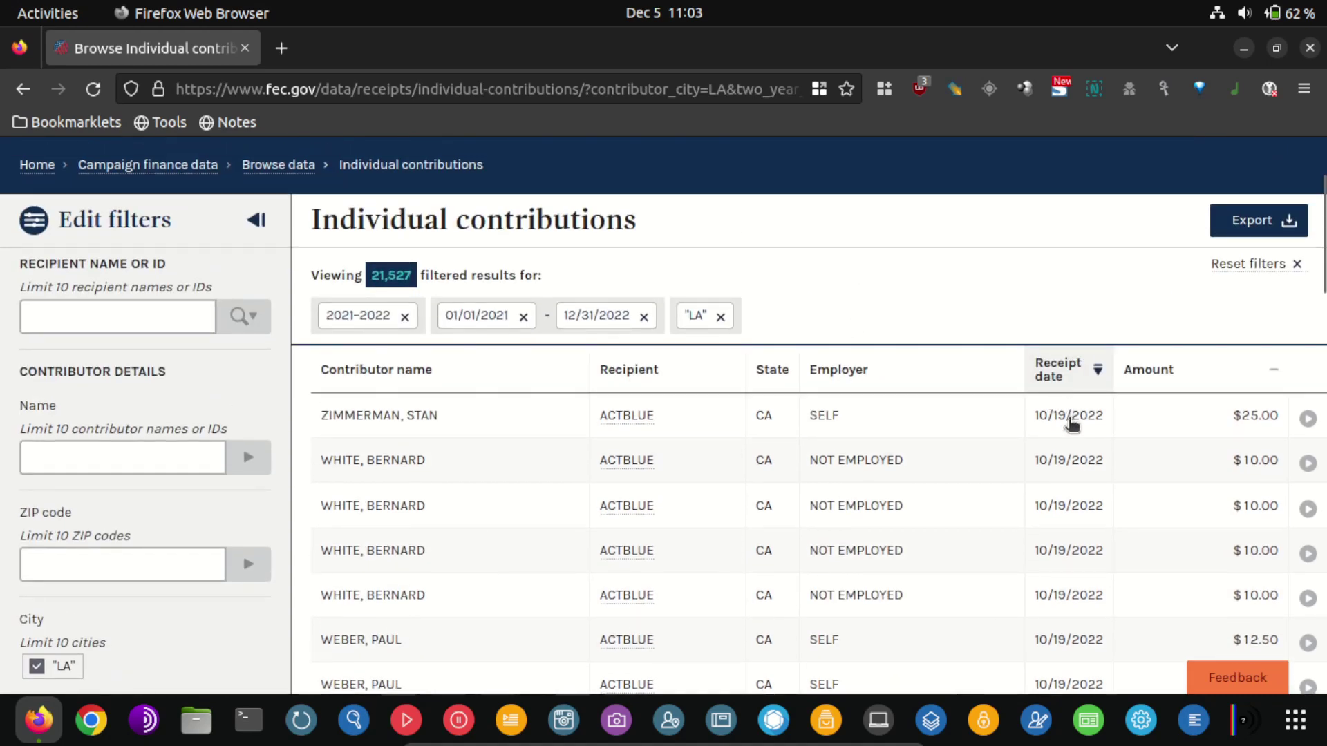
scroll(387, 417, "down", 2)
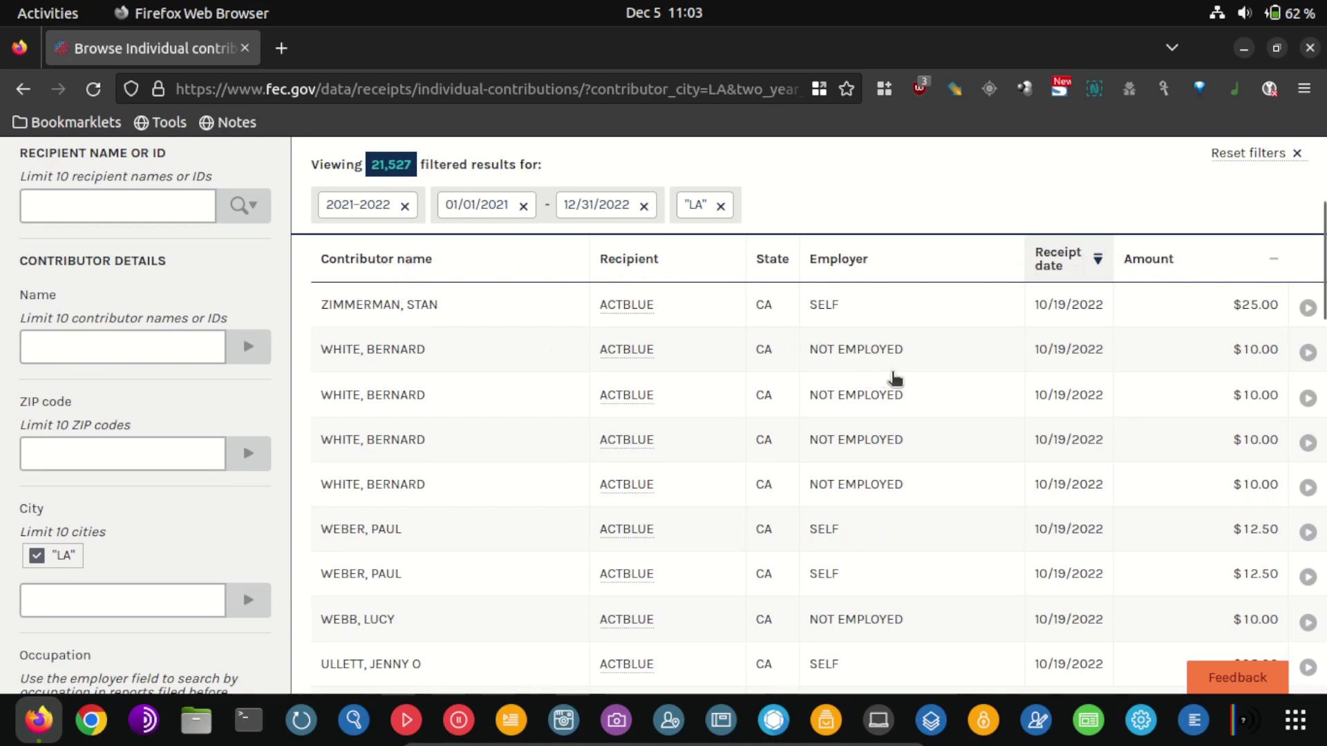
scroll(1223, 335, "down", 3)
scroll(1223, 337, "down", 10)
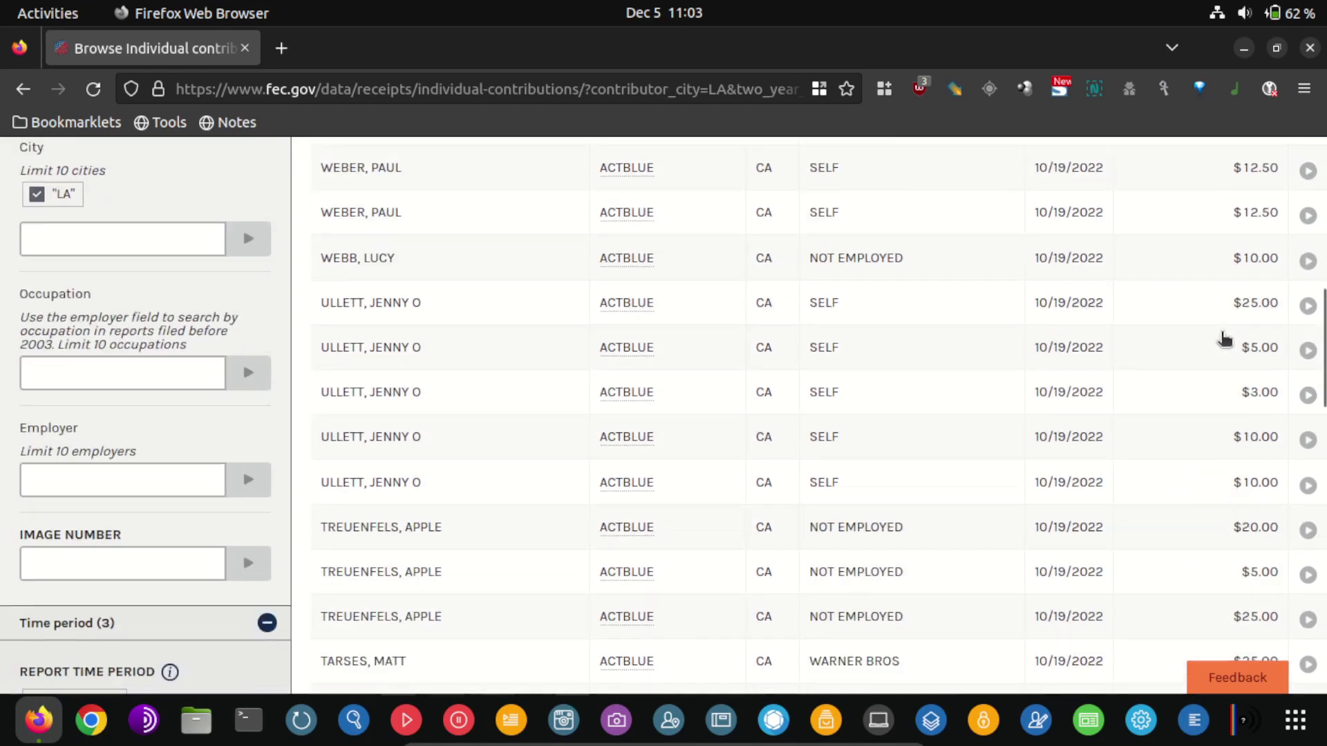
scroll(1224, 338, "down", 2)
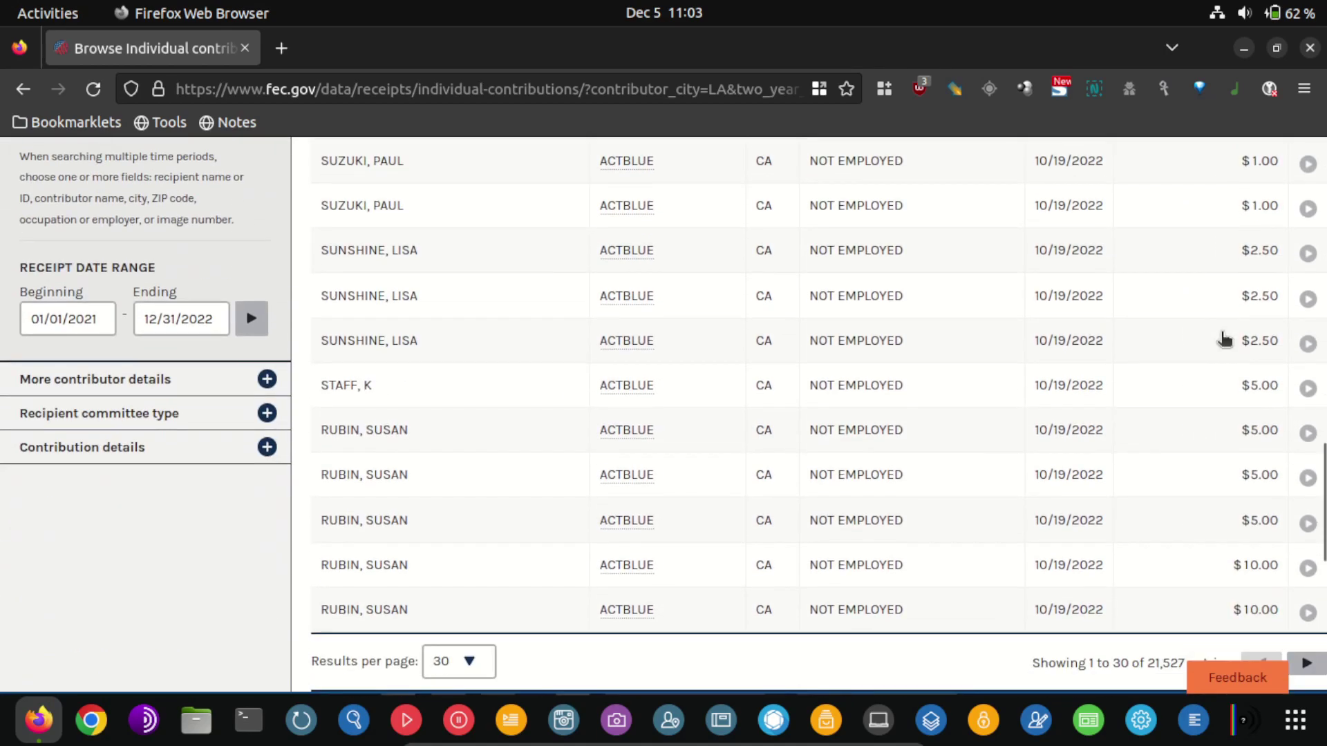
scroll(1043, 382, "up", 15)
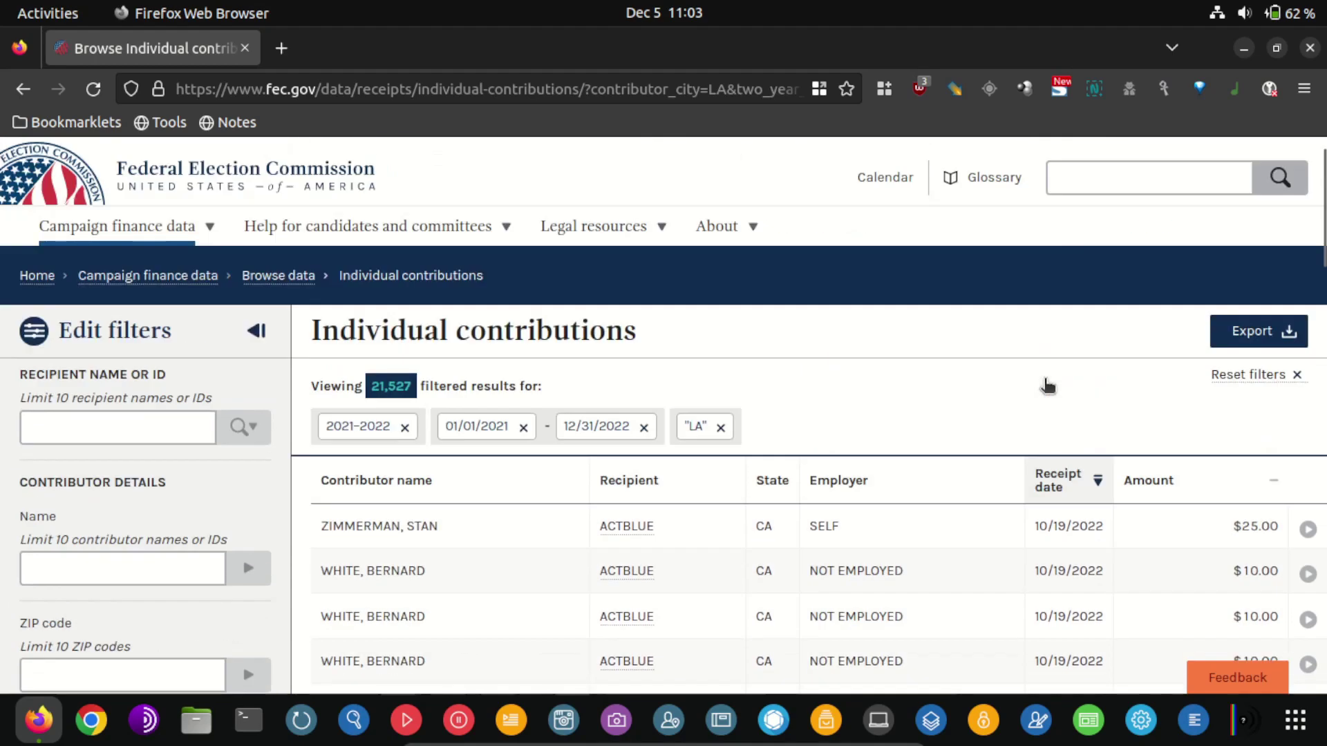
scroll(919, 385, "down", 10)
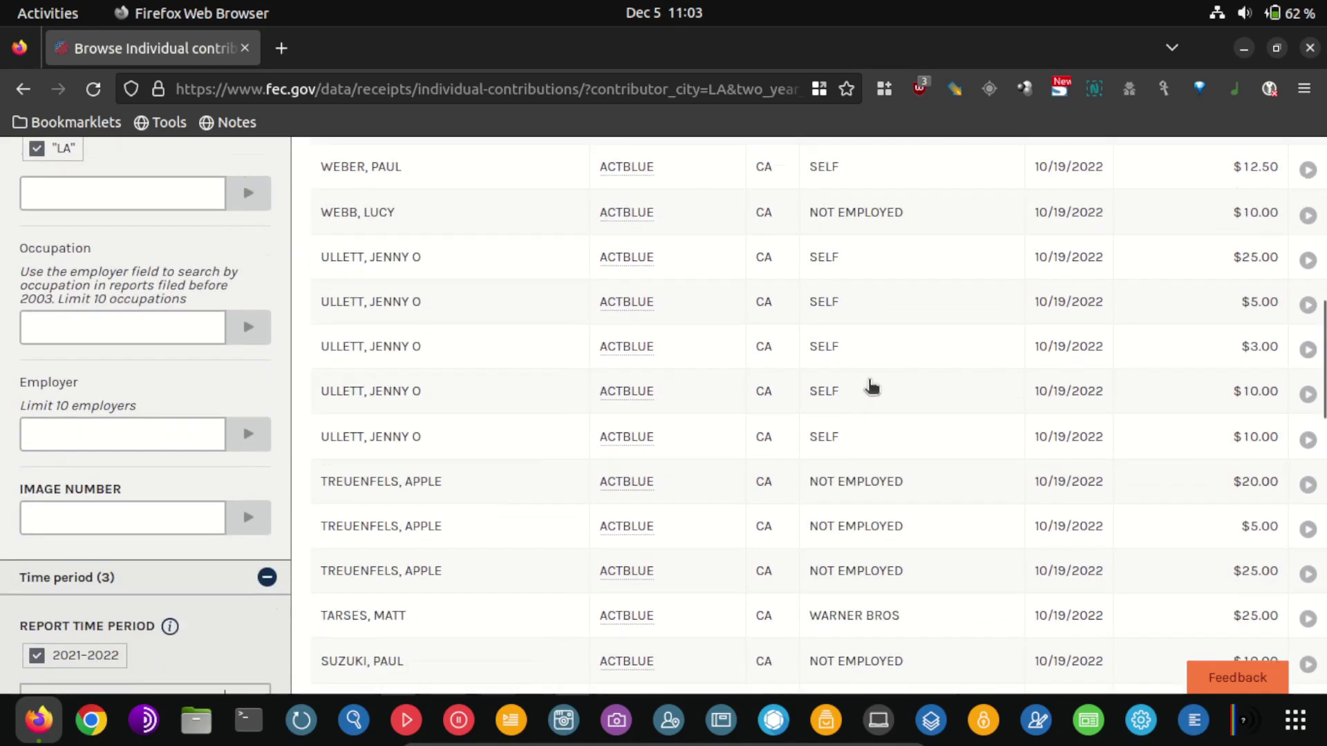
scroll(883, 398, "up", 10)
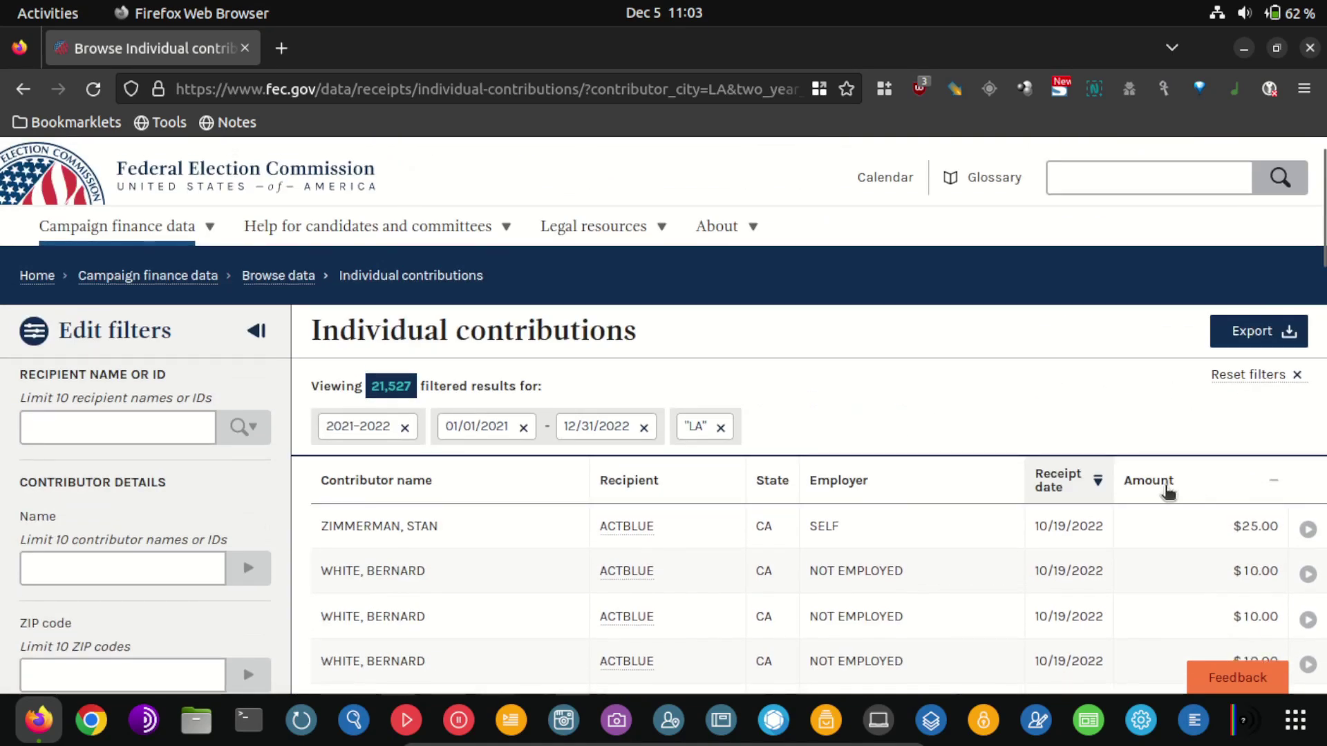
Sort the LA contributions by Amount, largest first, topped by the $3,000.00 GATORPAC gift
left_click(1167, 491)
scroll(1272, 515, "down", 3)
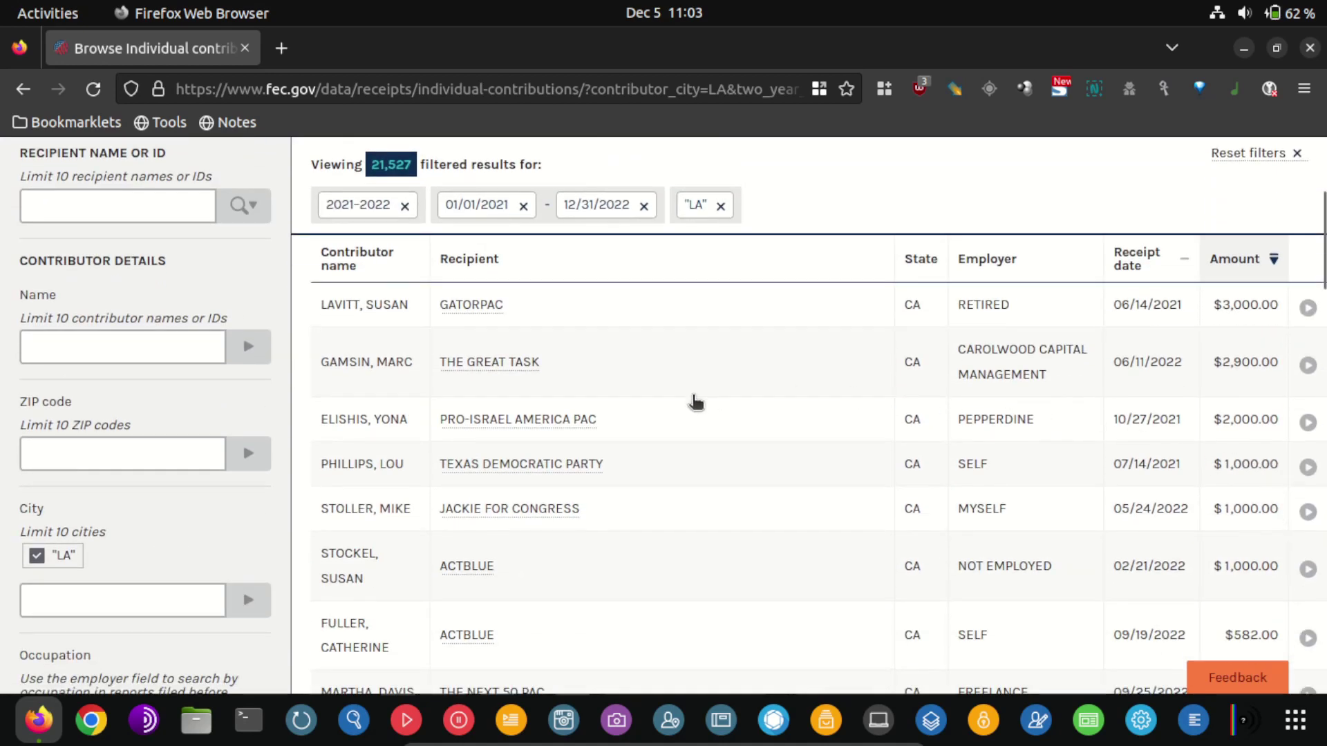
scroll(1217, 438, "down", 2)
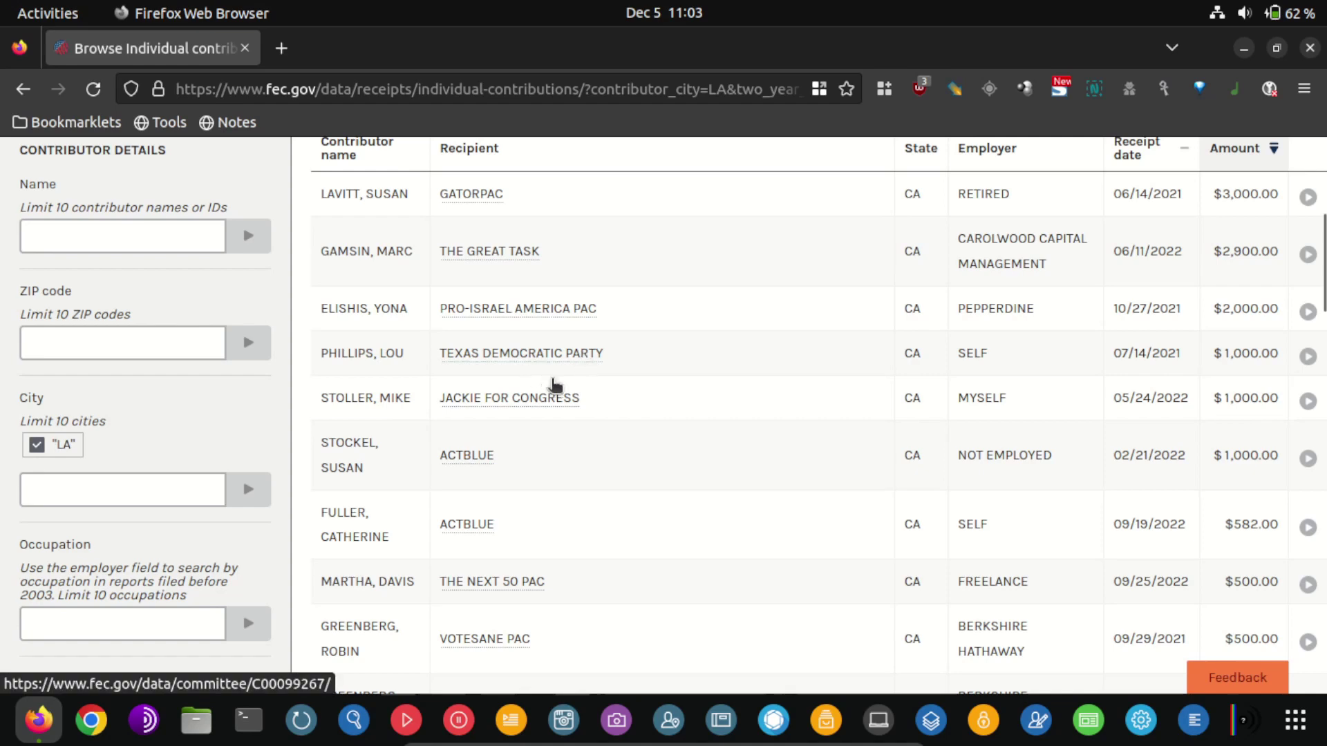
Open the $1,000.00 Texas Democratic Party contribution's details and highlight its ACTOR/DIRECTOR occupation
left_click(350, 356)
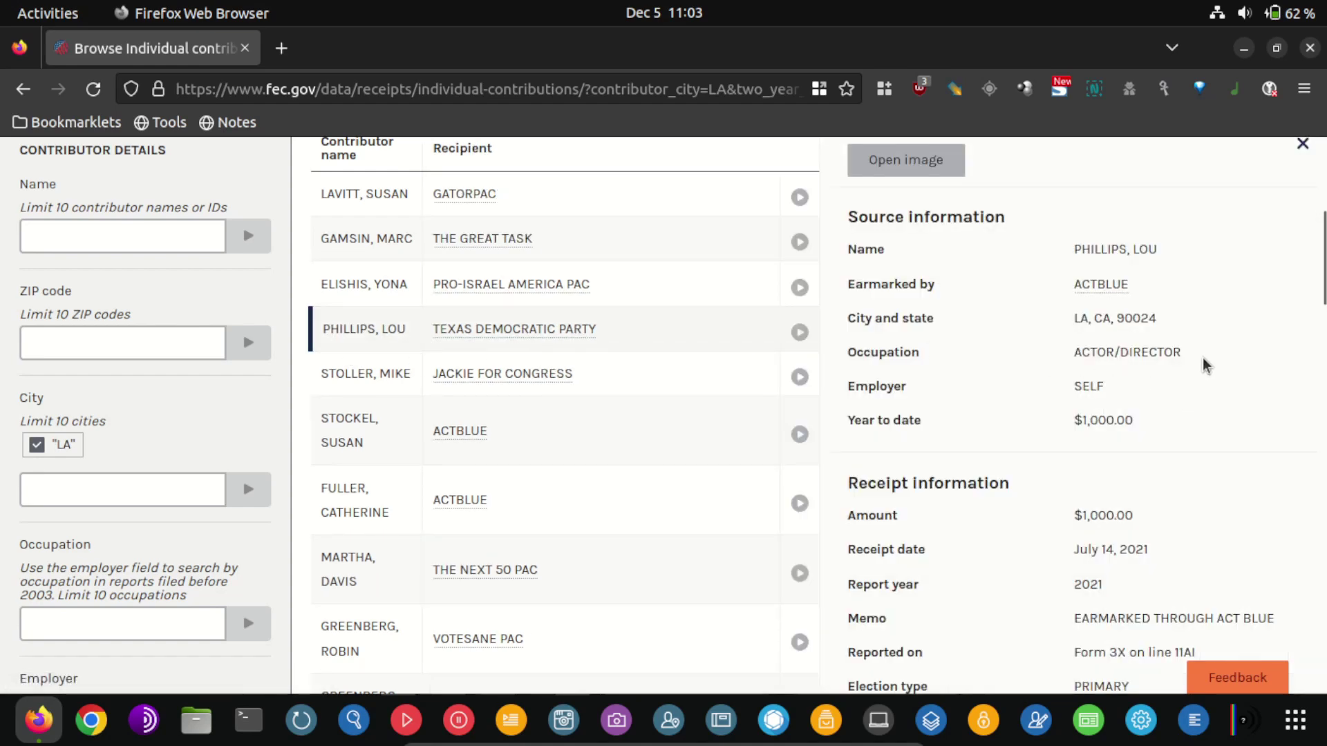
left_click_drag(1195, 356, 1054, 389)
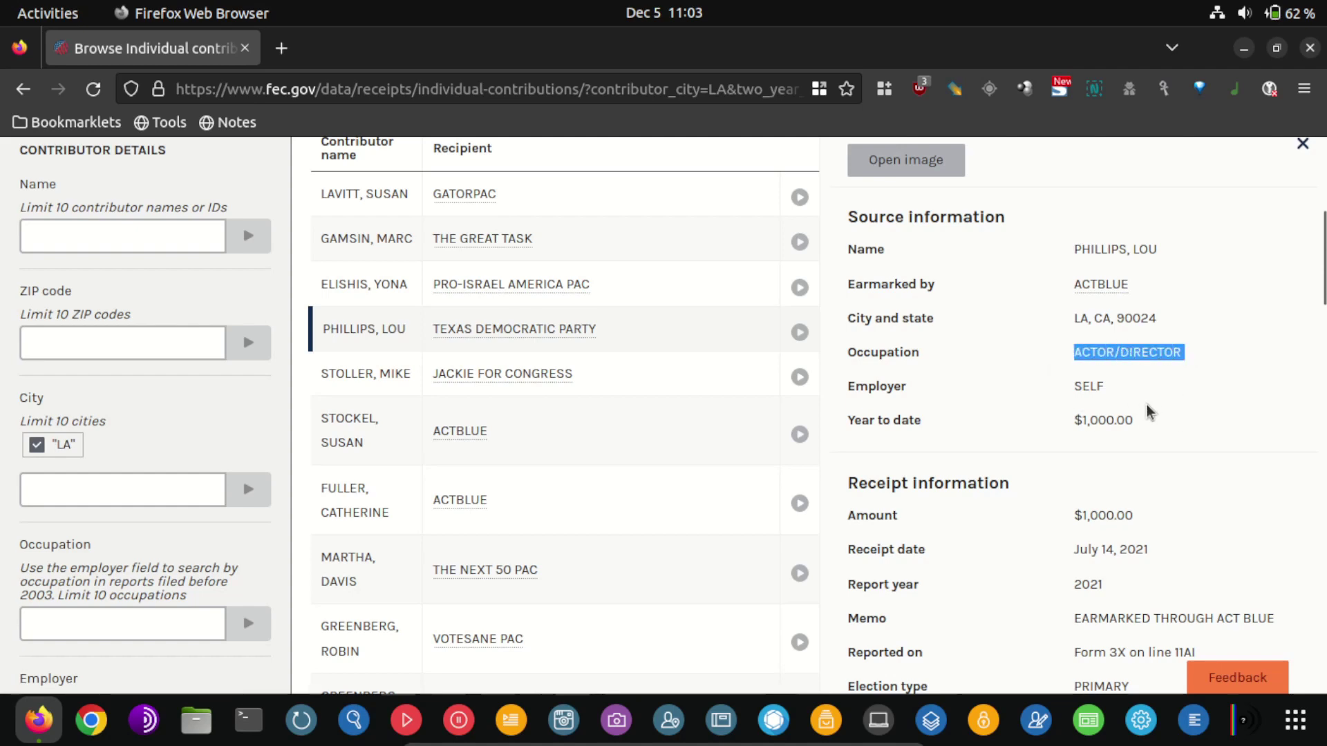
scroll(1147, 413, "down", 3)
scroll(1148, 413, "down", 3)
scroll(1103, 416, "down", 3)
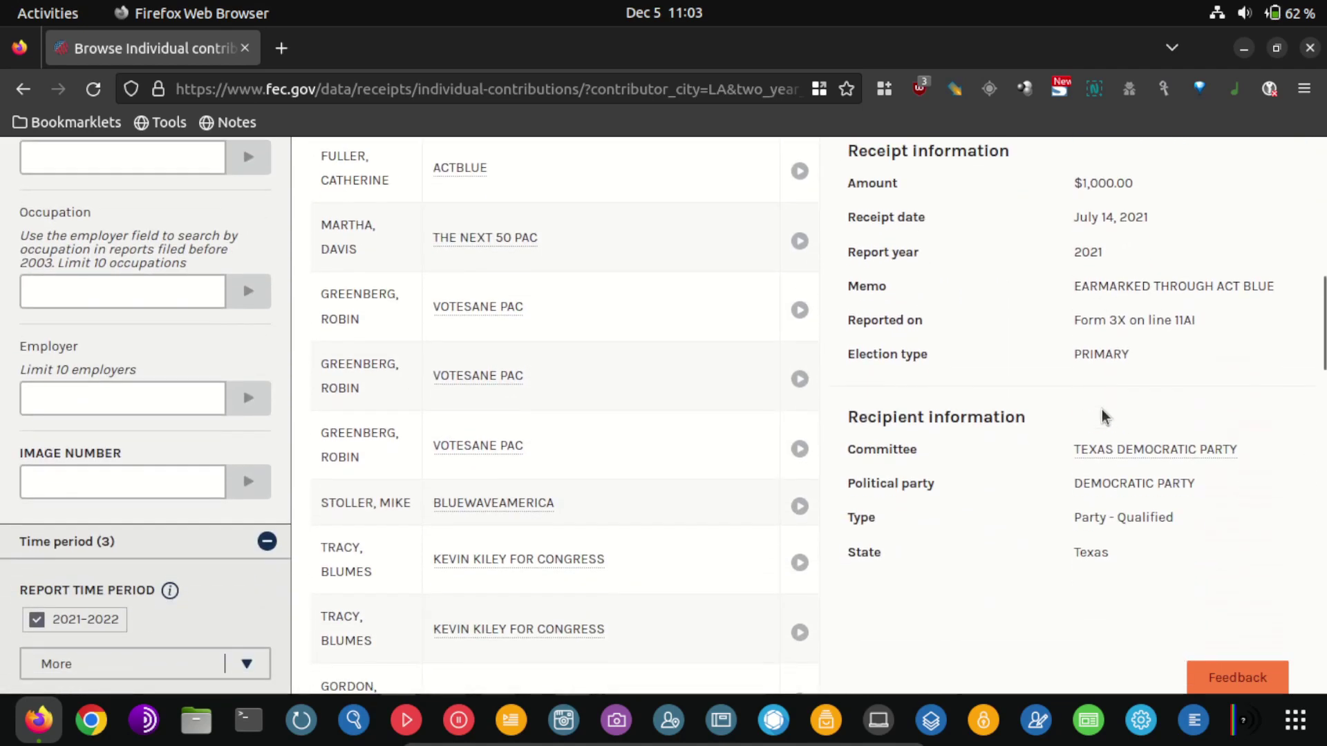
scroll(1073, 537, "up", 3)
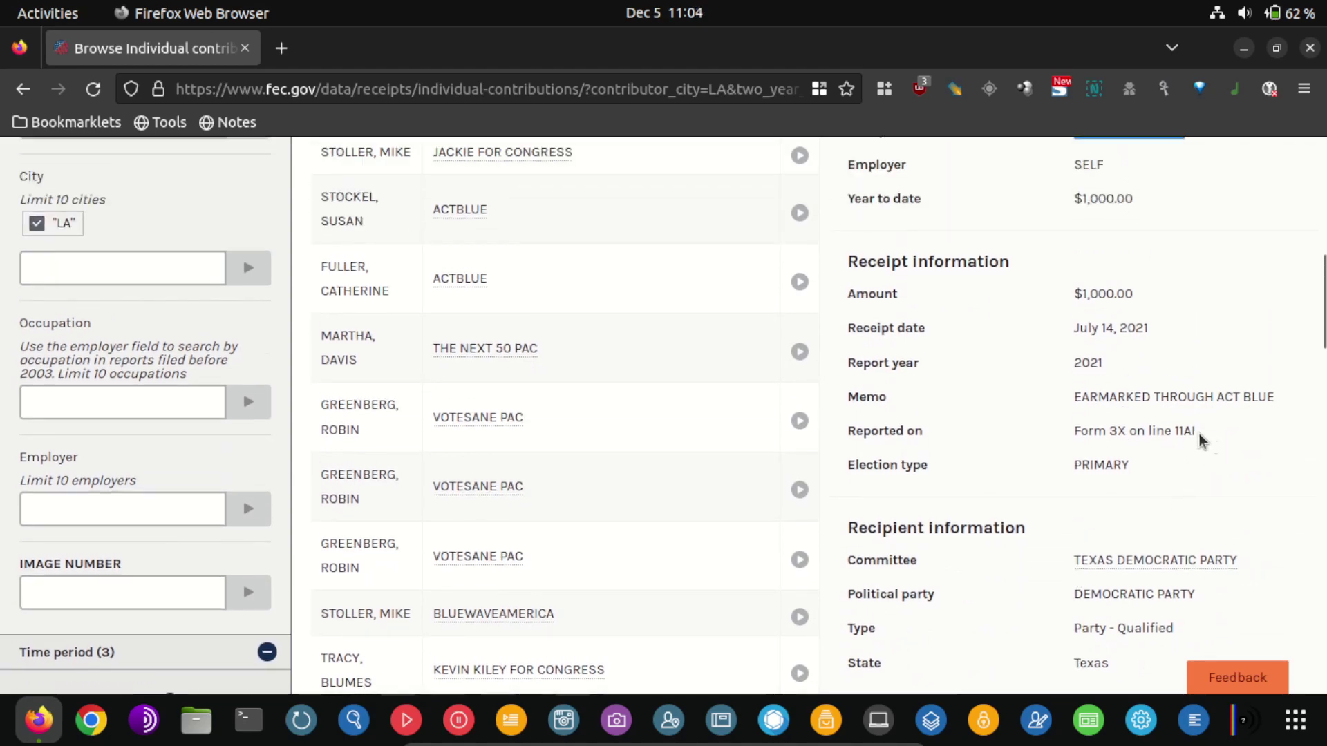
scroll(1044, 446, "up", 9)
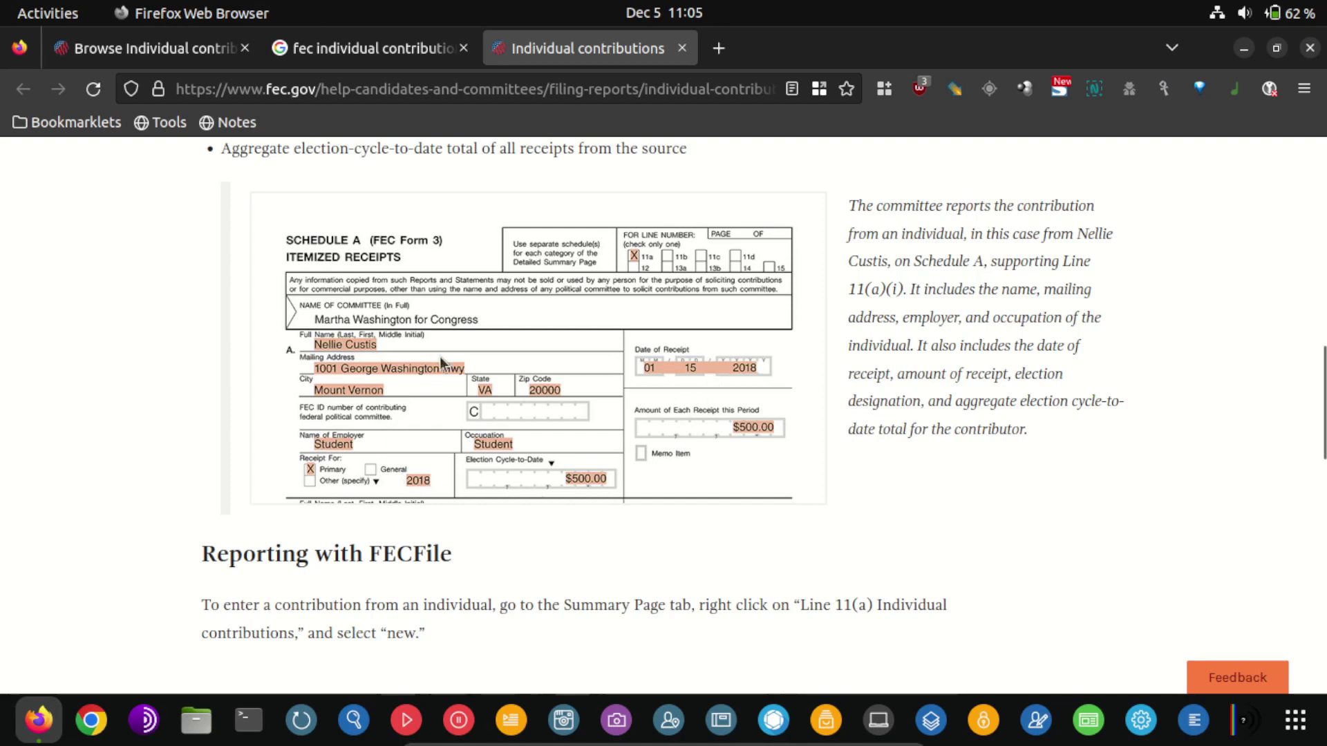
Scroll through the sample Schedule A form in the FEC guide, then return to the contributions browser
scroll(570, 490, "down", 3)
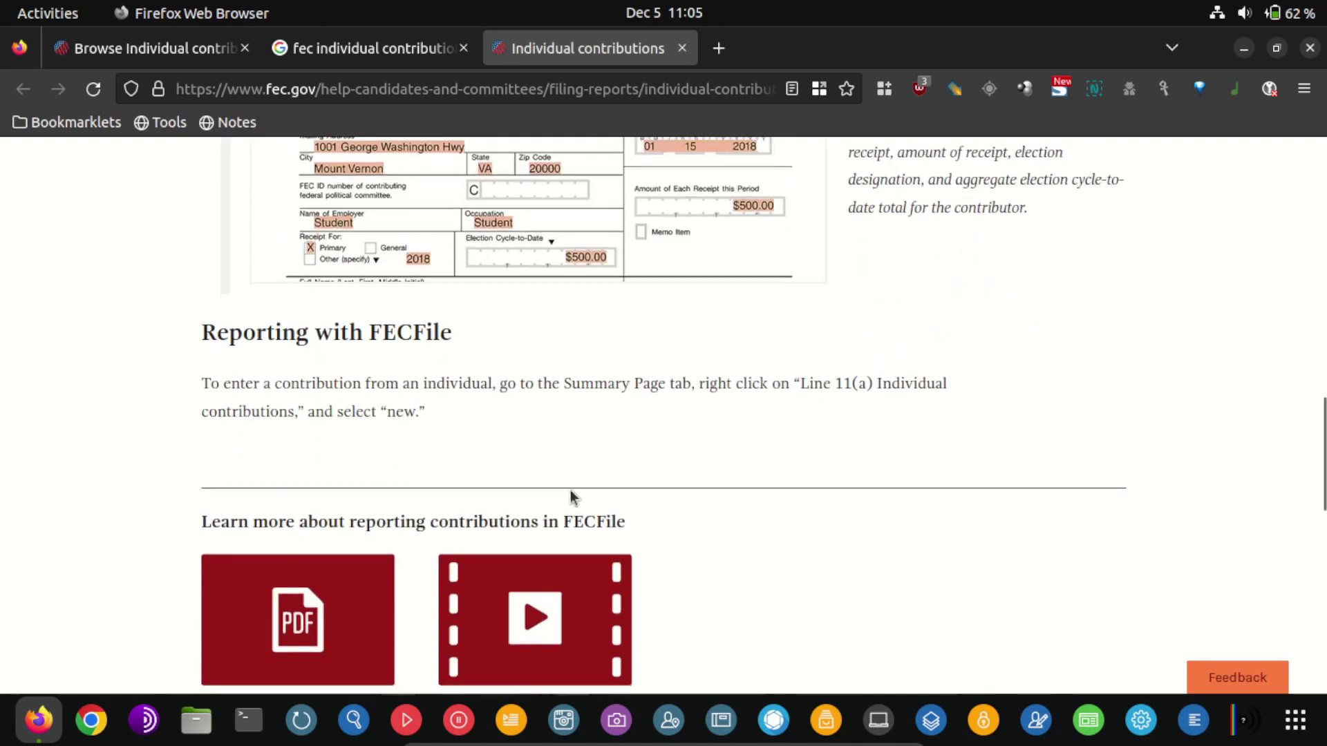
scroll(622, 450, "down", 5)
scroll(835, 488, "up", 8)
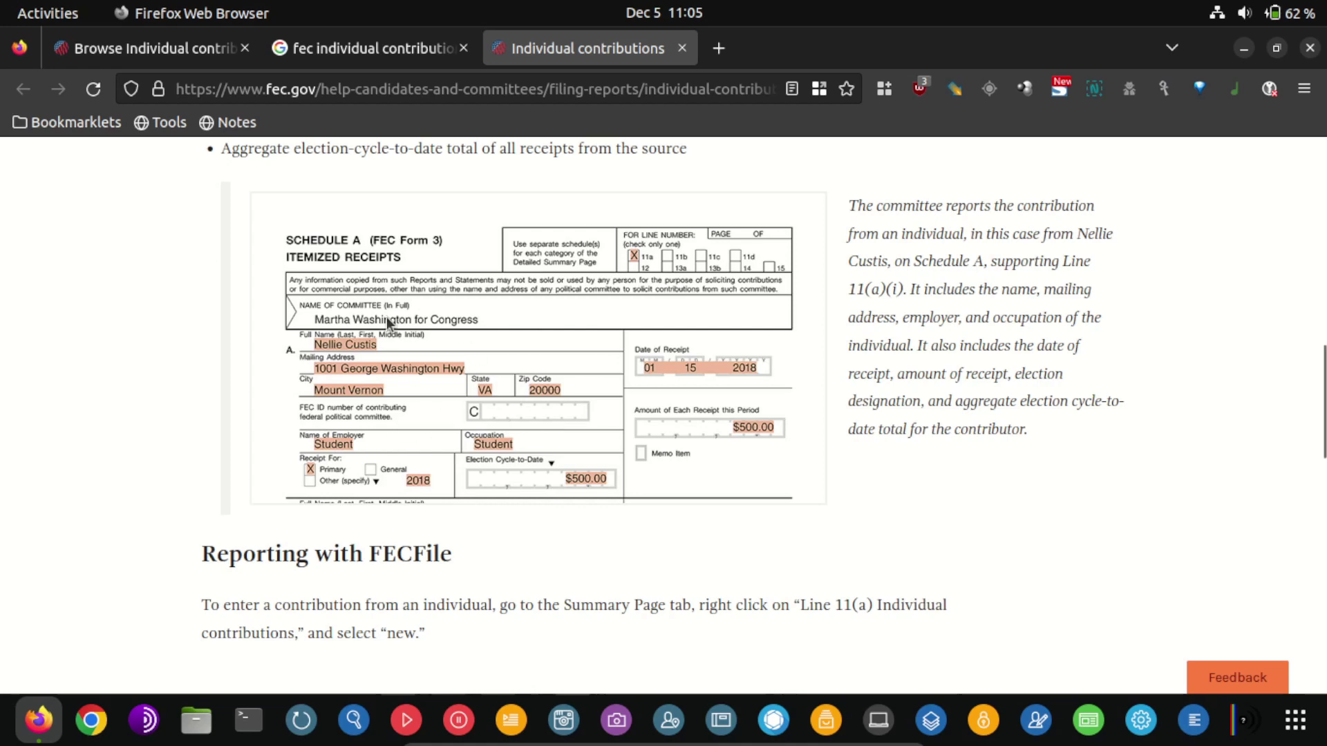
left_click(172, 50)
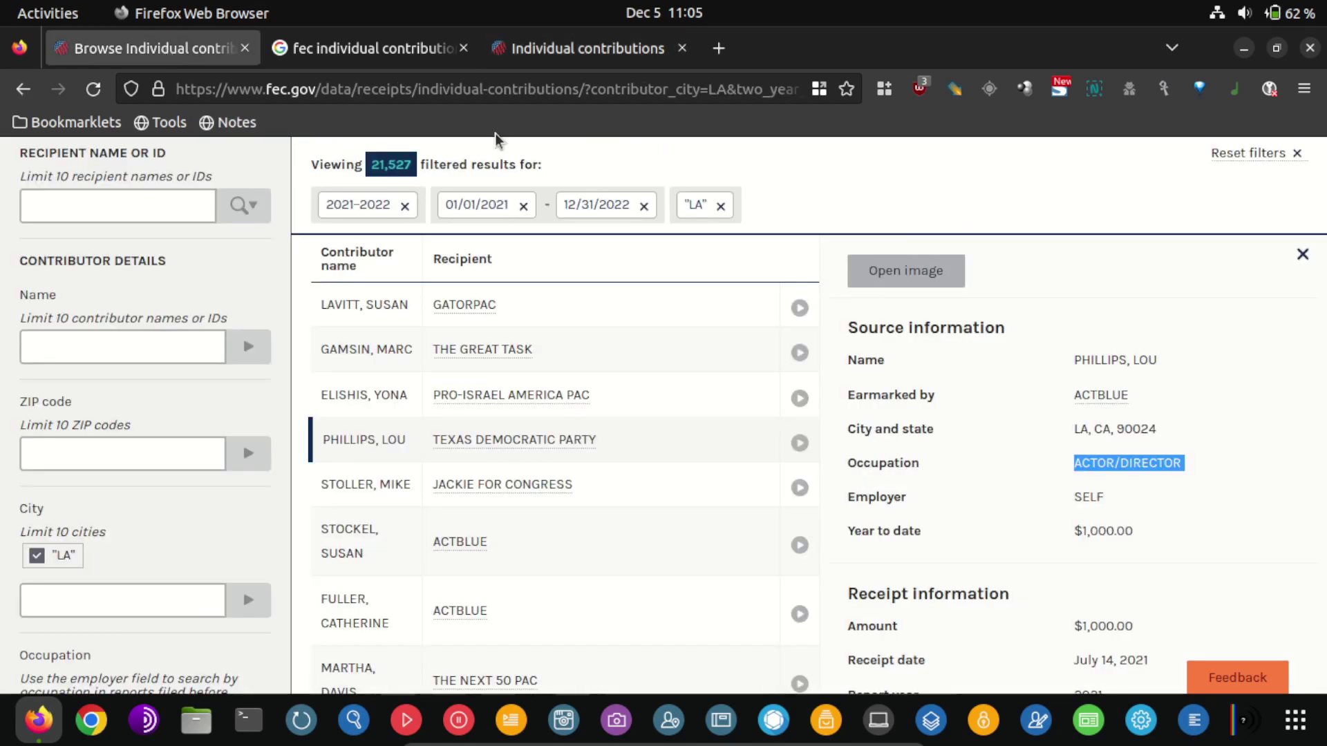
Close the Schedule A guide and Google image tabs, plus the contribution details panel
left_click(549, 54)
middle_click(550, 60)
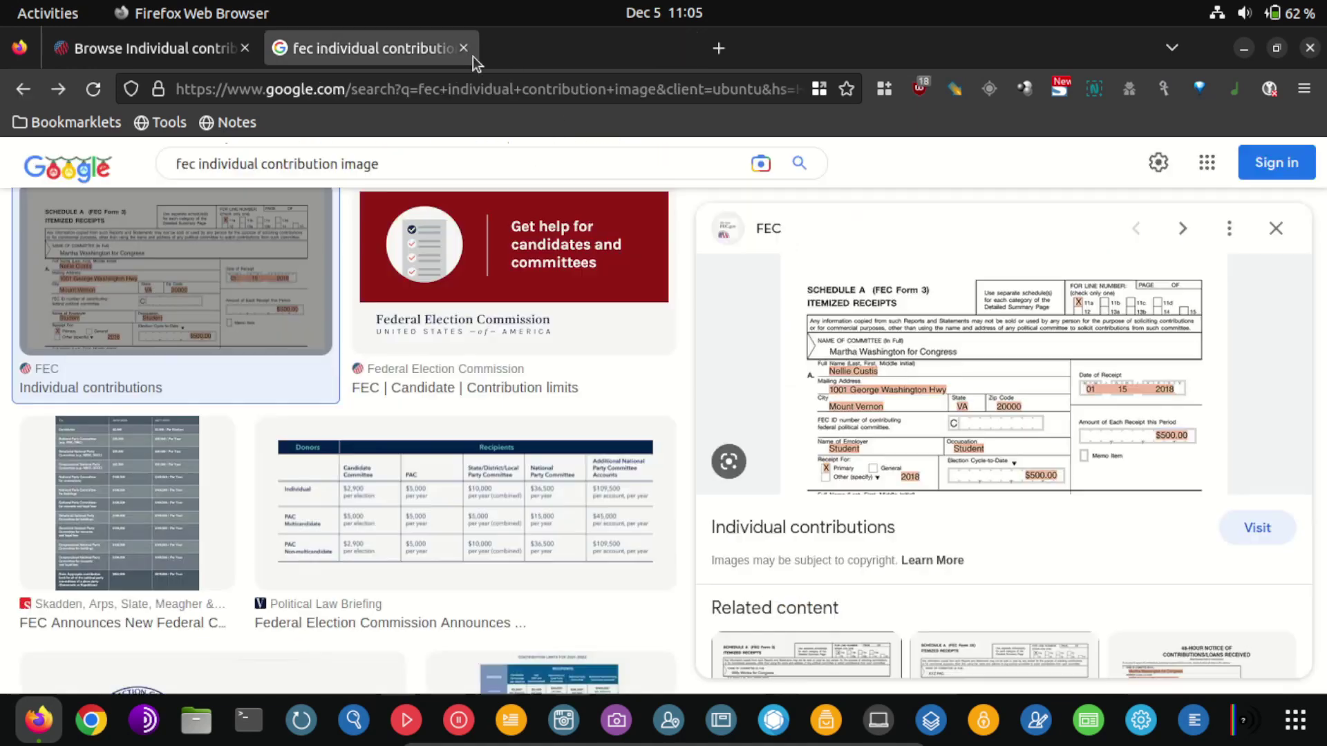
middle_click(398, 47)
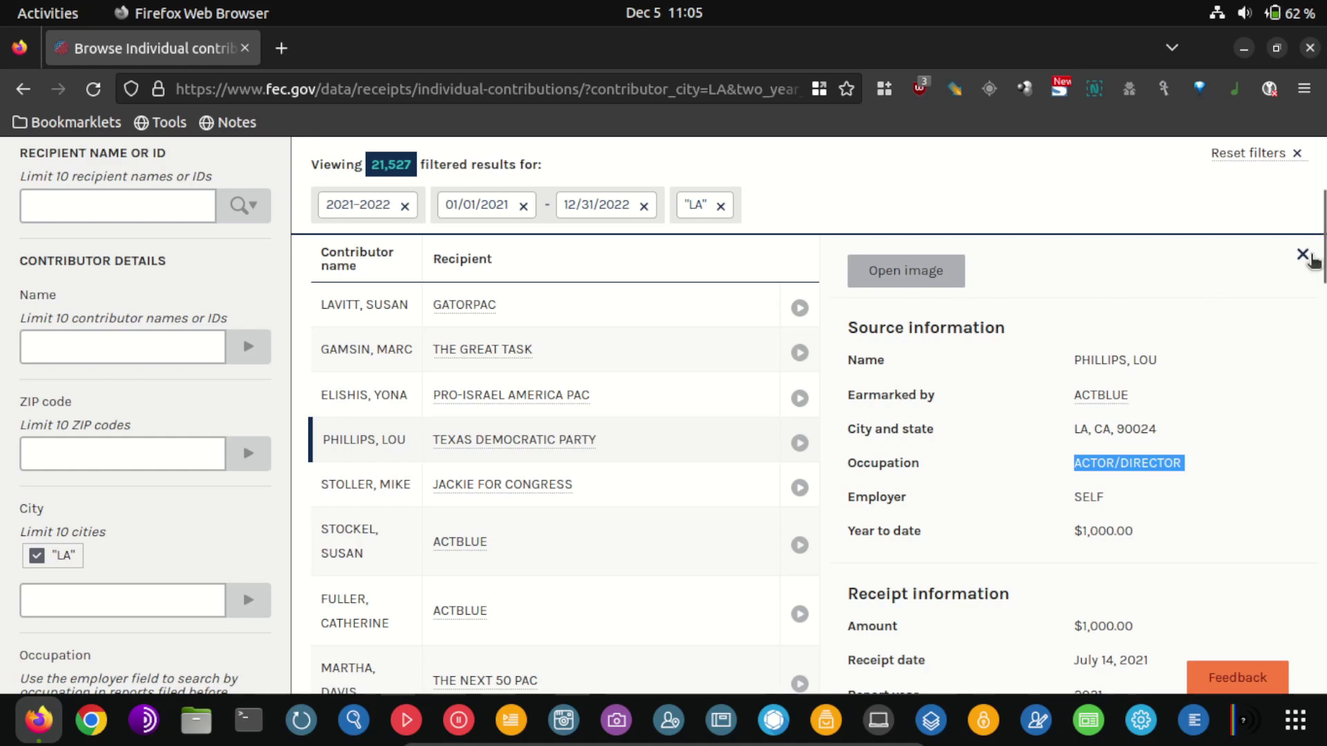
left_click(1302, 256)
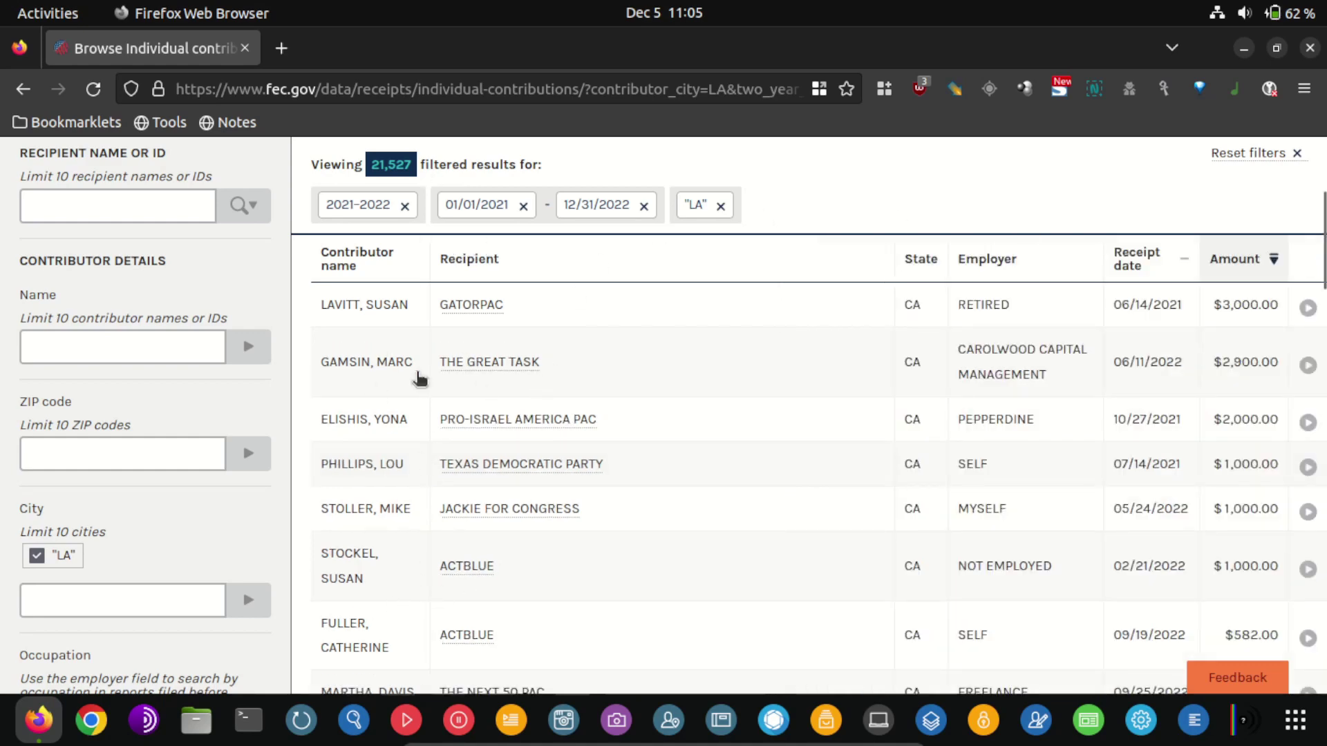
Export the amount-sorted LA contributions and dismiss the downloads notice
scroll(601, 498, "up", 3)
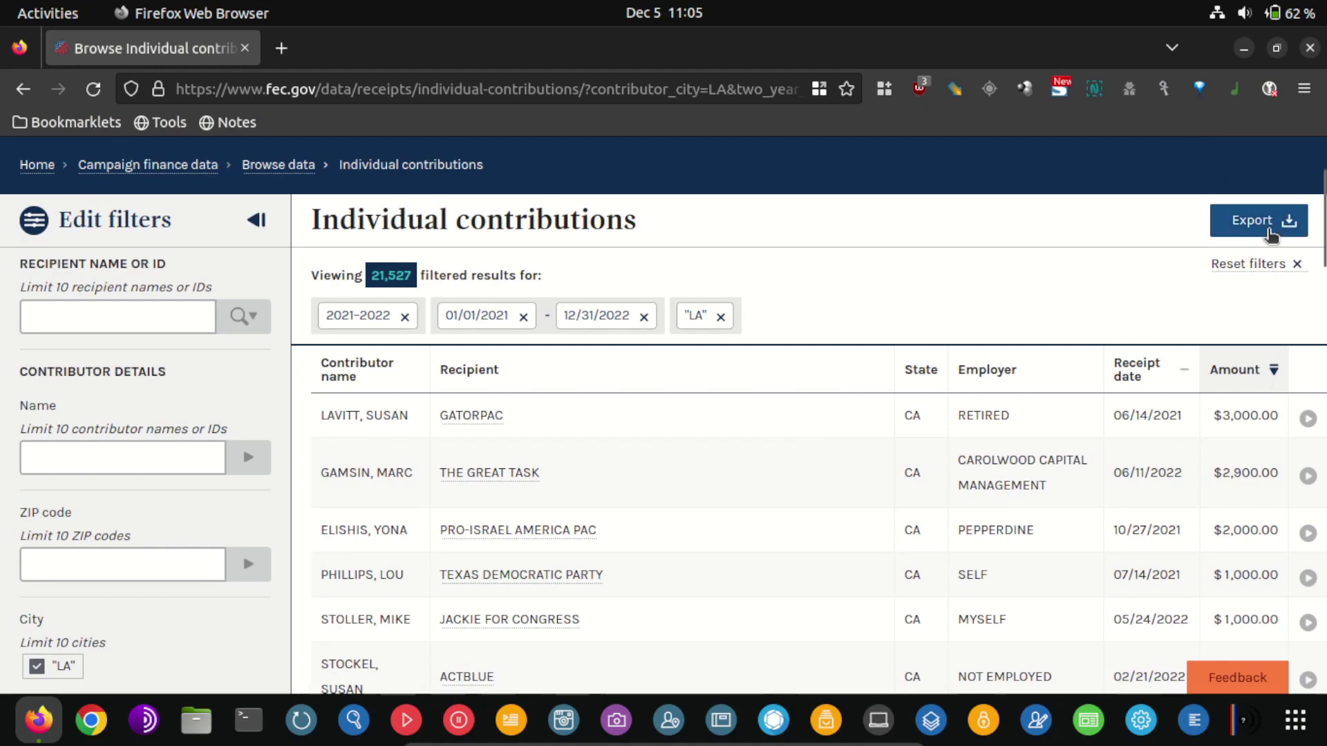
left_click(1260, 220)
scroll(606, 643, "down", 3)
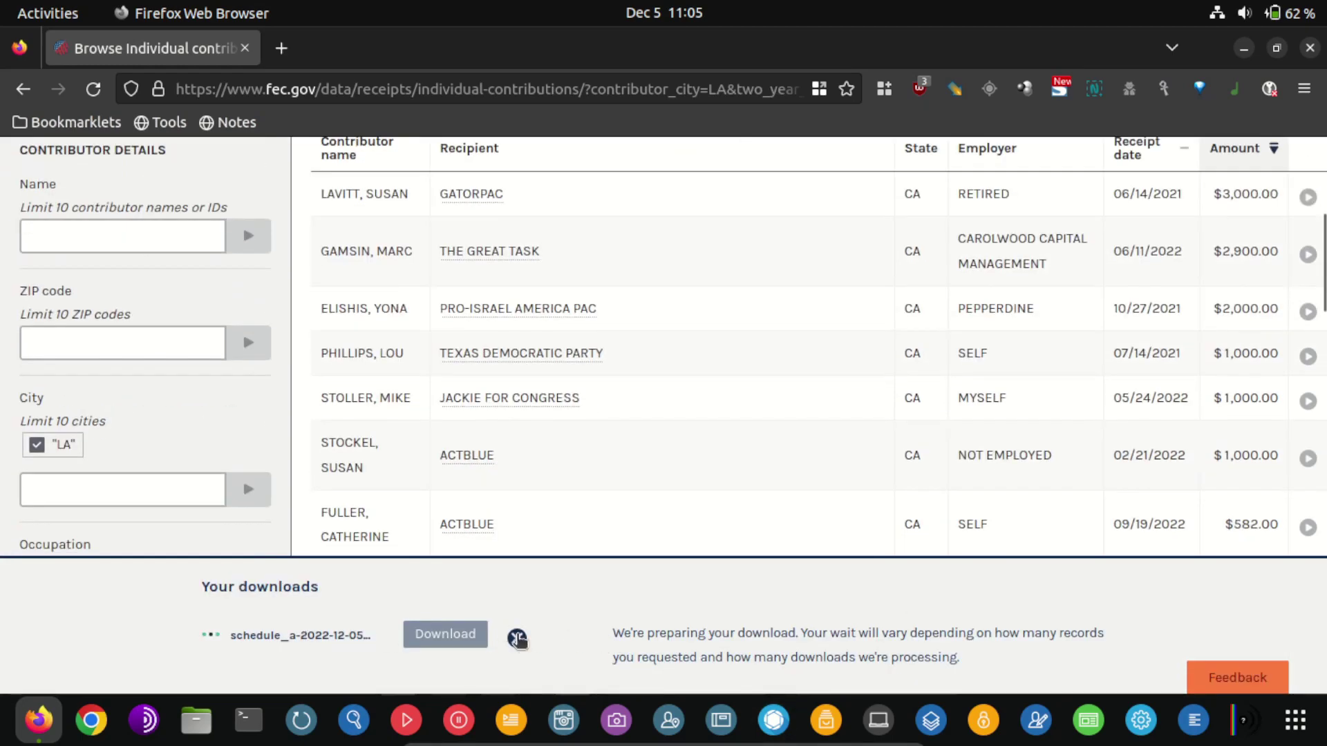
left_click(517, 638)
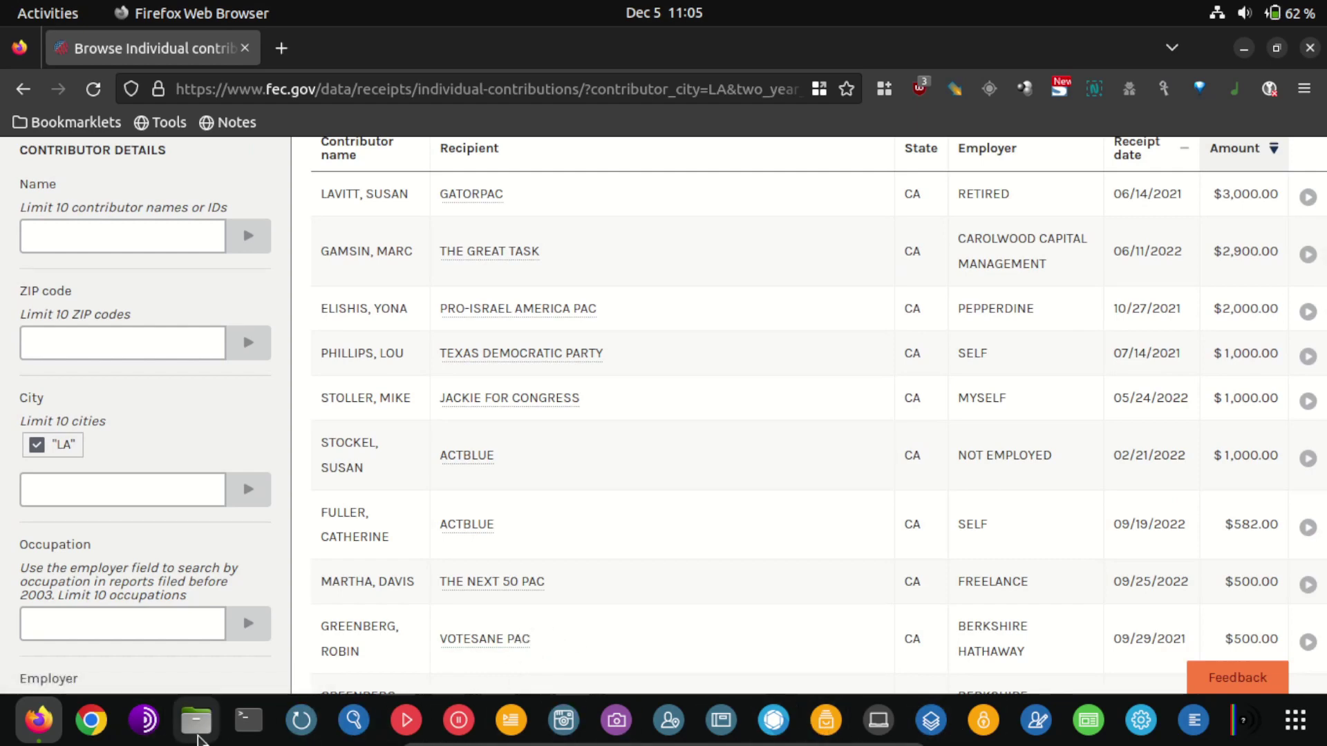
In Files, open sf_OSINT_FOLDER_ONLY and select schedule_a-2022-12-03T00 04 02.csv
left_click(197, 725)
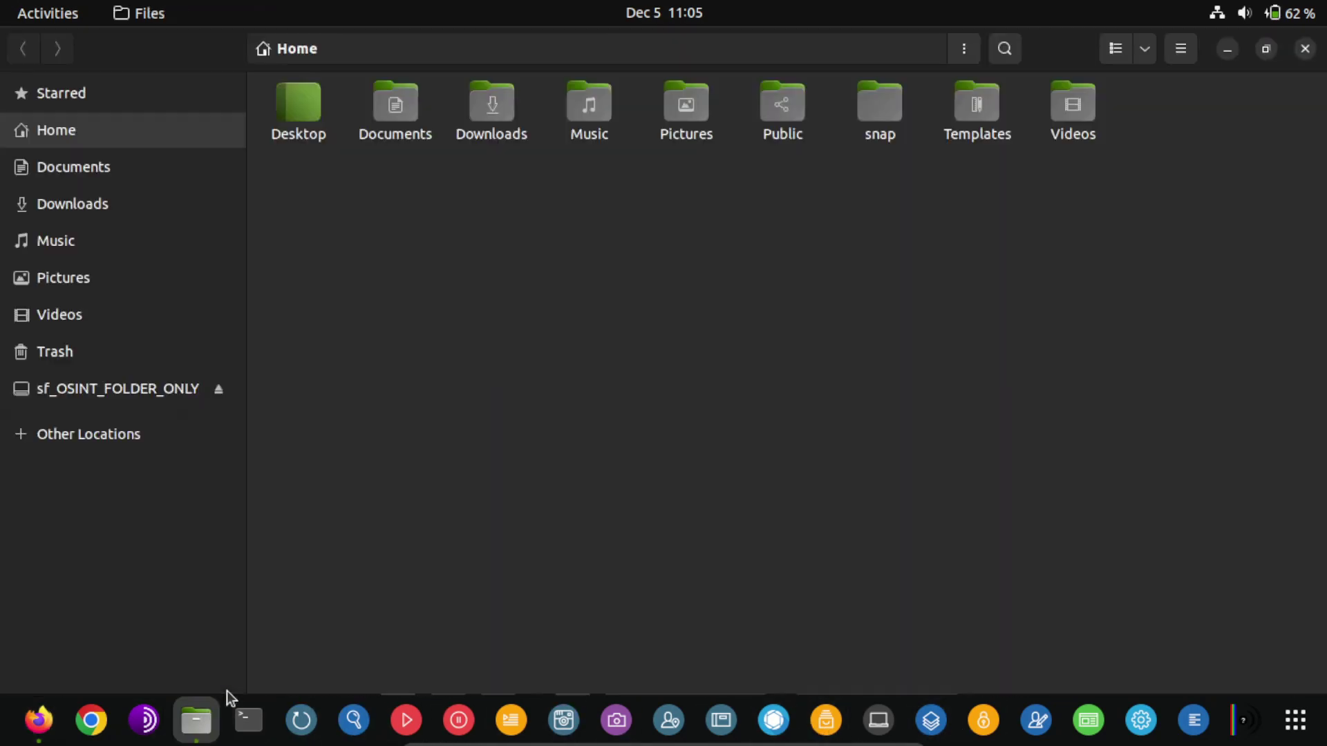
left_click(118, 391)
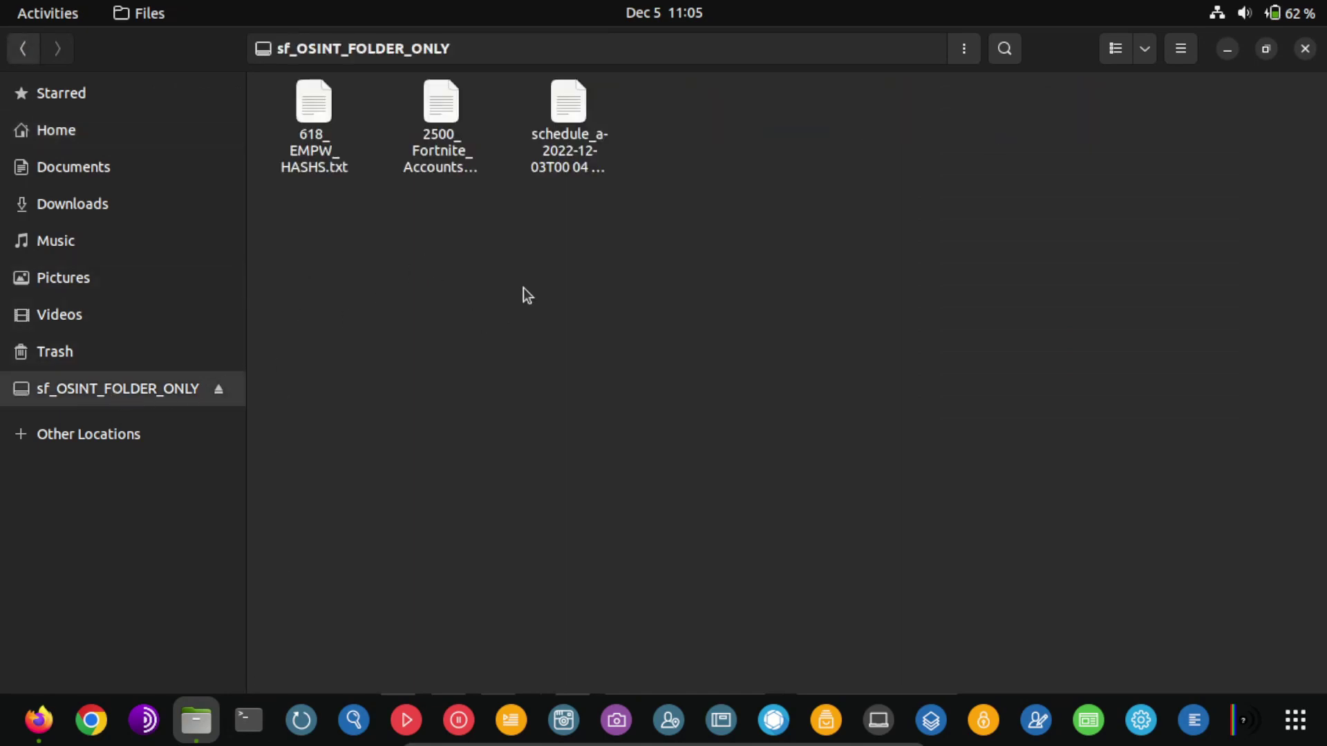
left_click(566, 181)
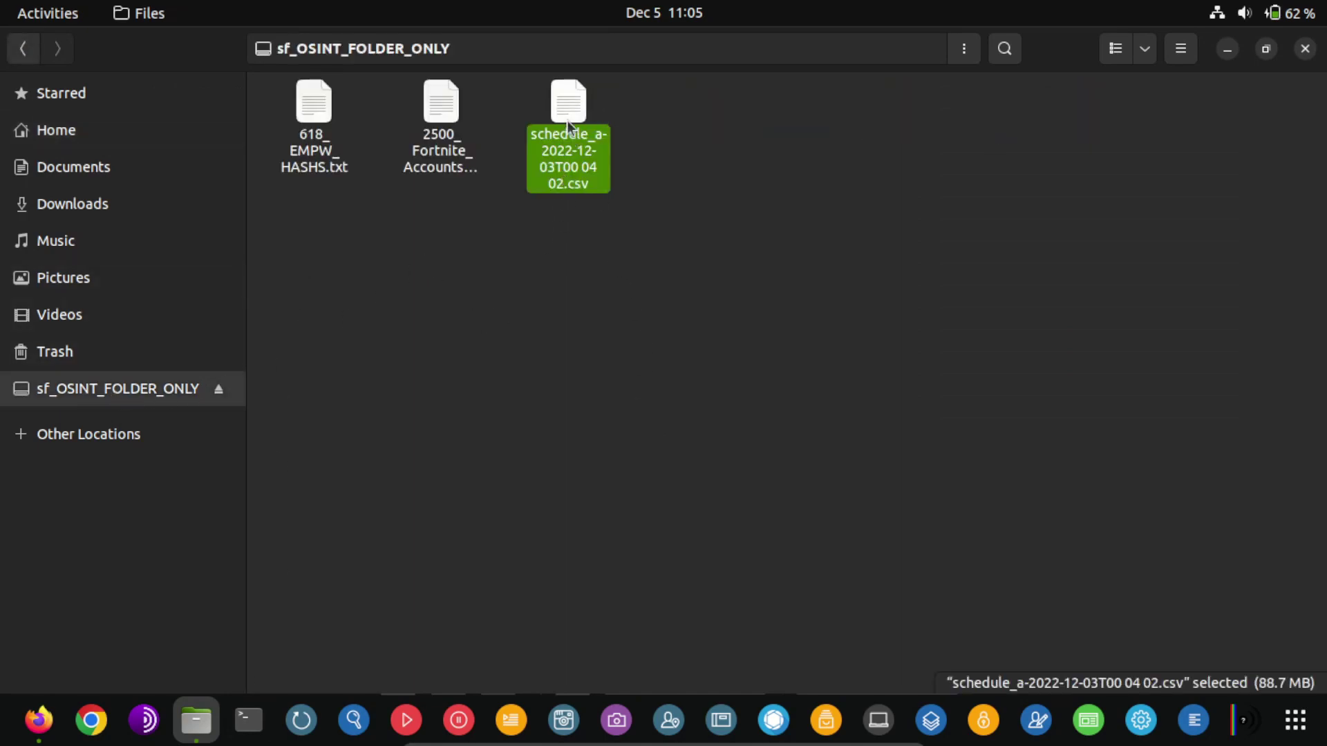
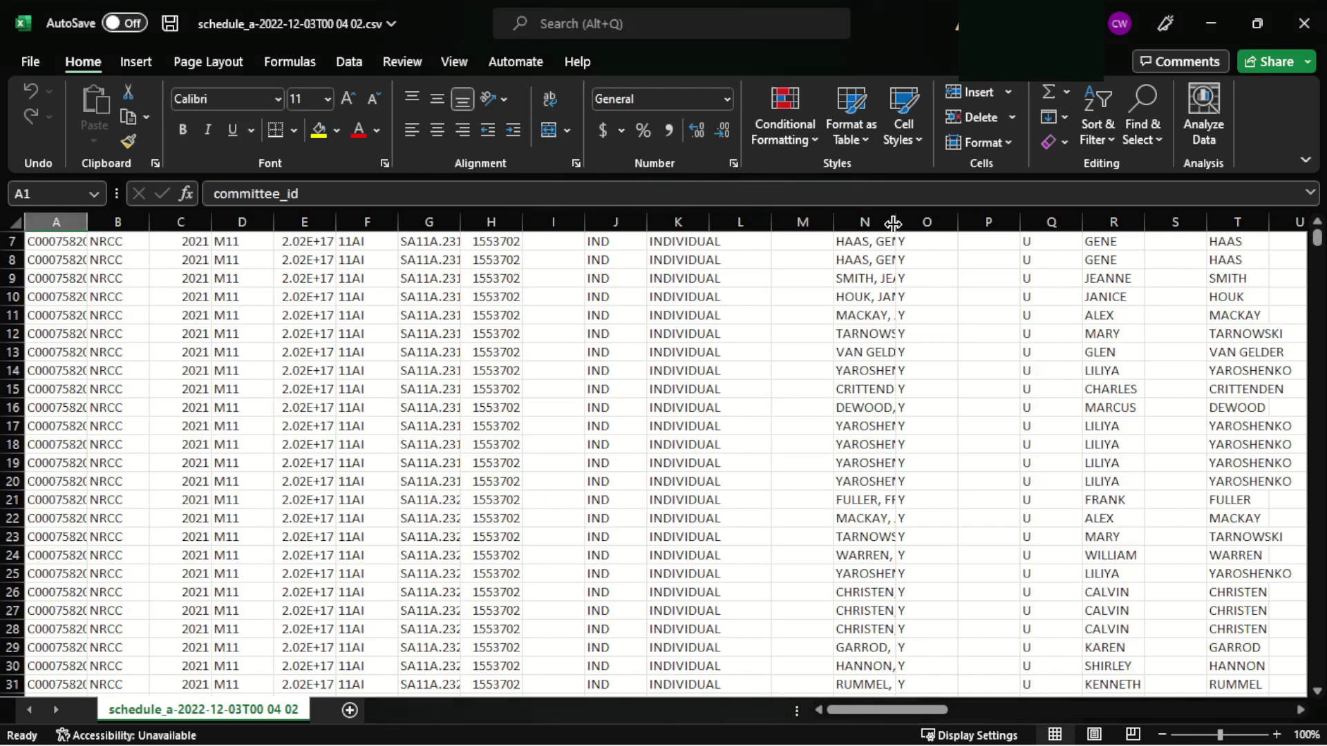
Widen column N (contributor_name) and column E (image_number) so their full values show
left_click_drag(893, 223, 968, 221)
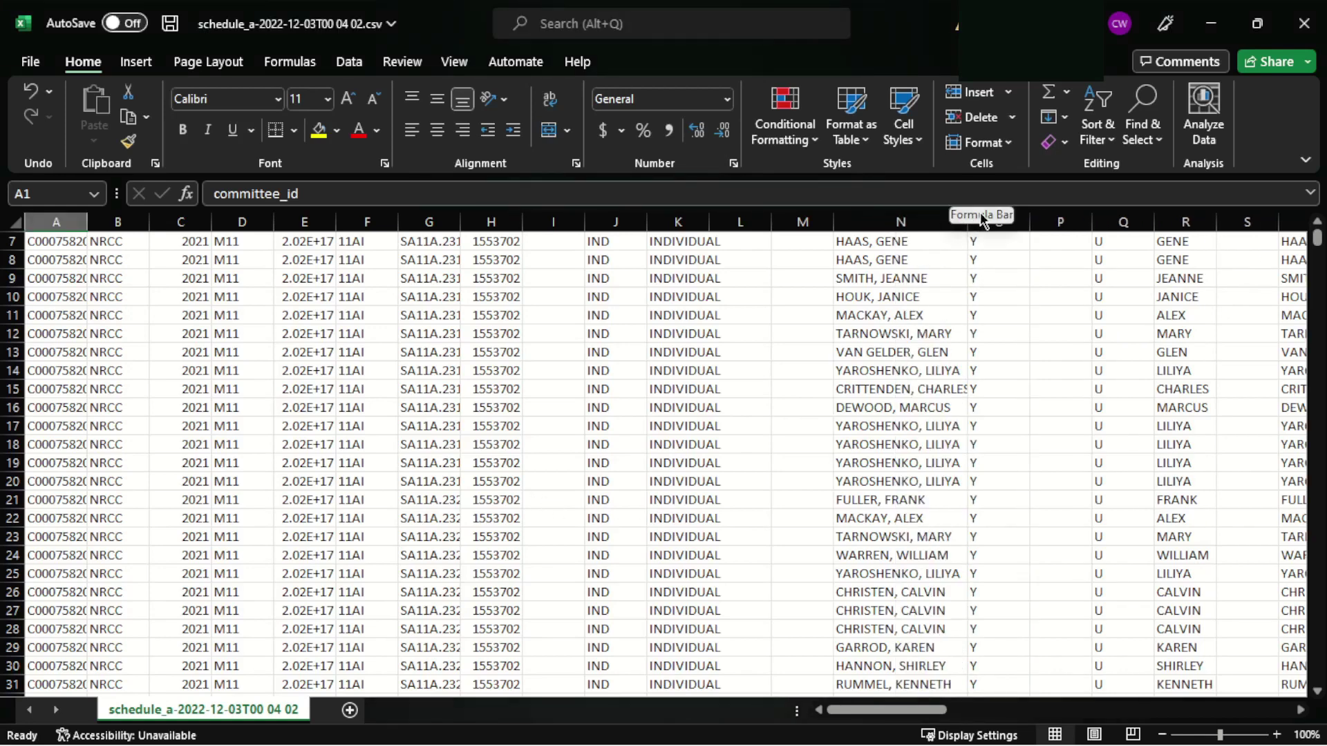
left_click_drag(968, 222, 996, 222)
scroll(954, 459, "up", 1)
scroll(954, 459, "up", 2)
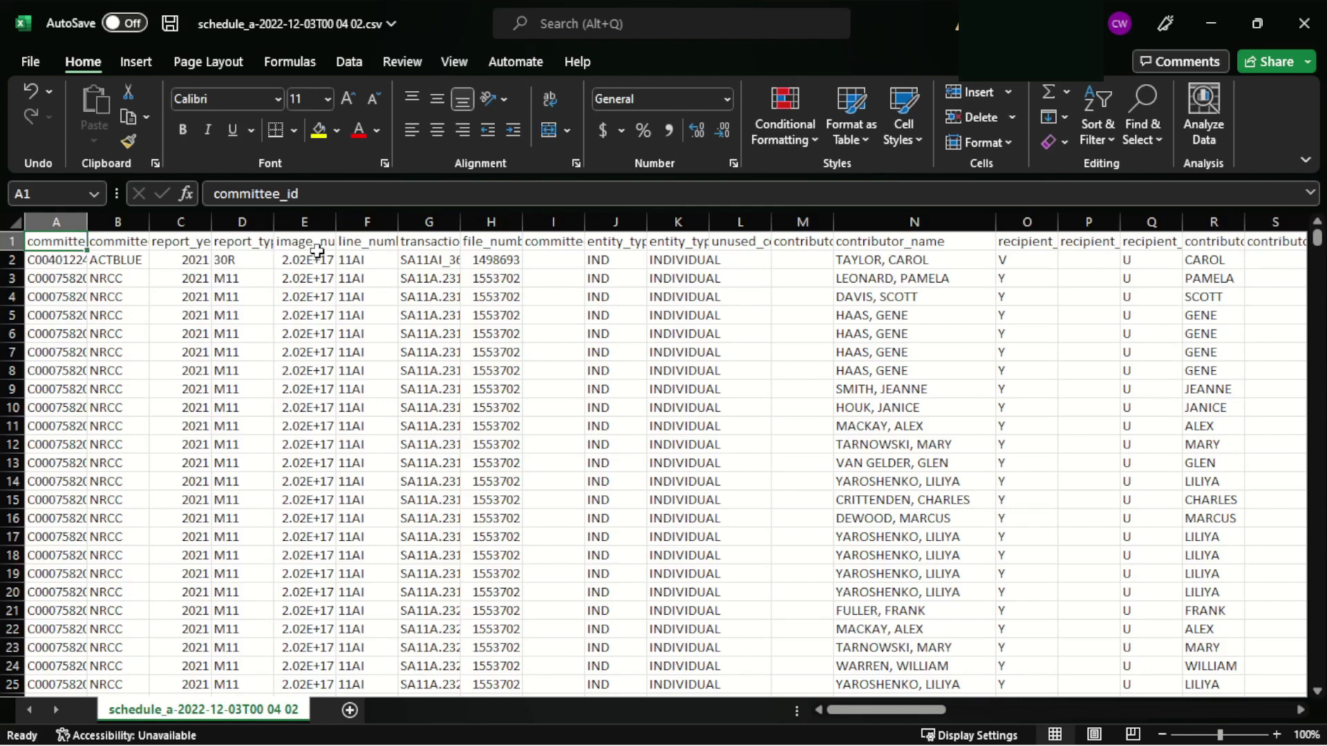
left_click_drag(332, 228, 402, 228)
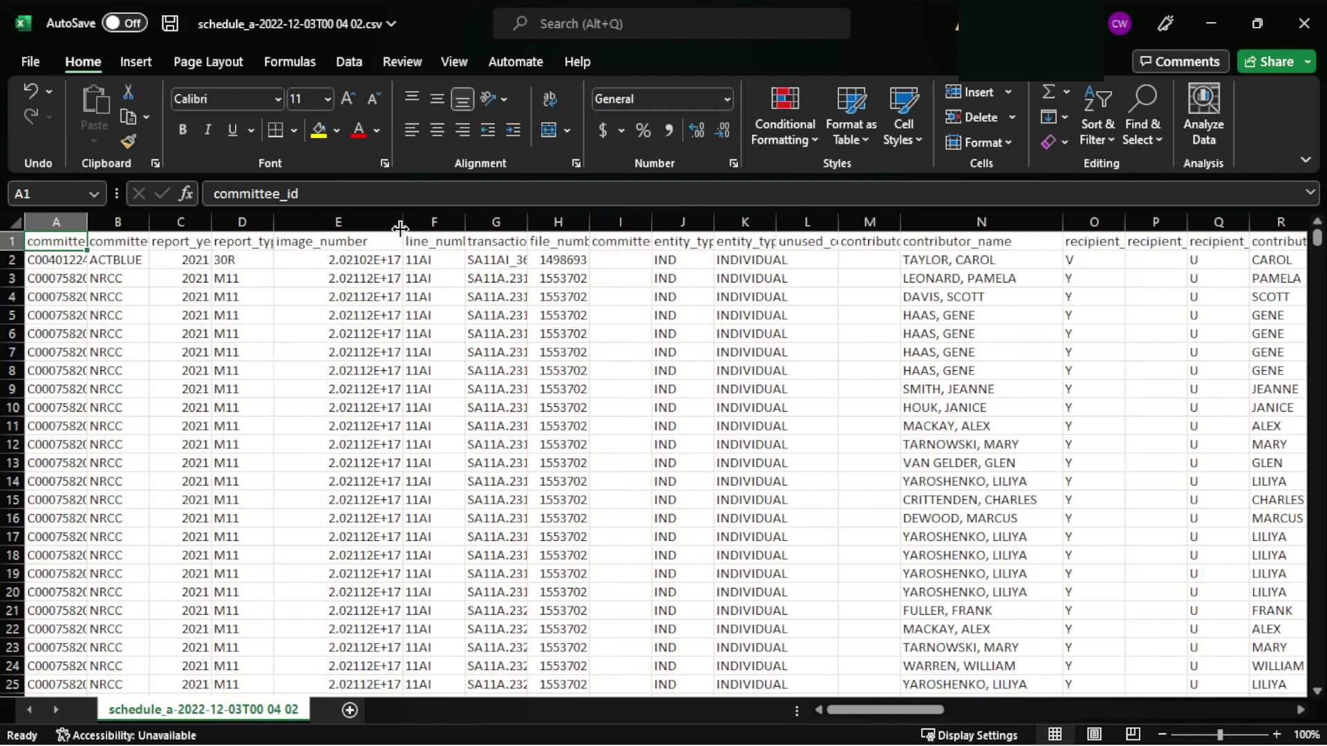
left_click(373, 258)
double_click(341, 194)
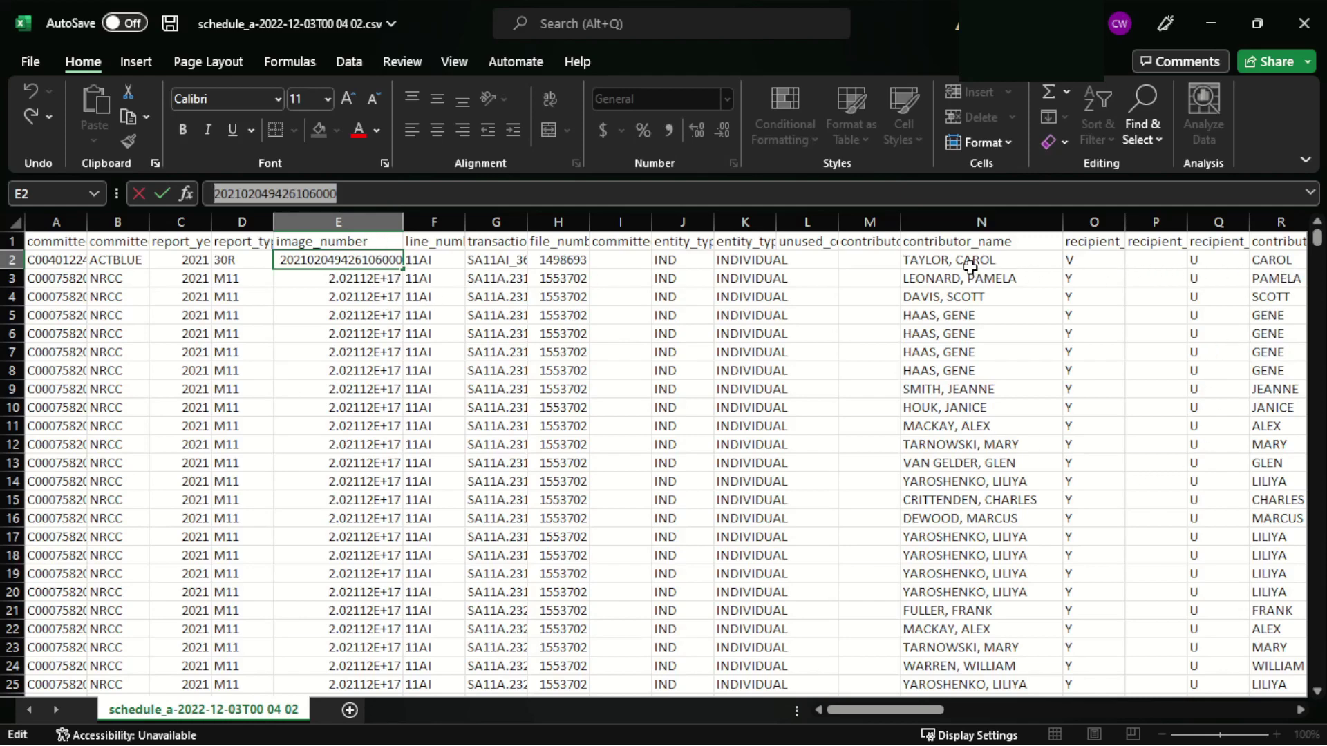
scroll(902, 296, "down", 4)
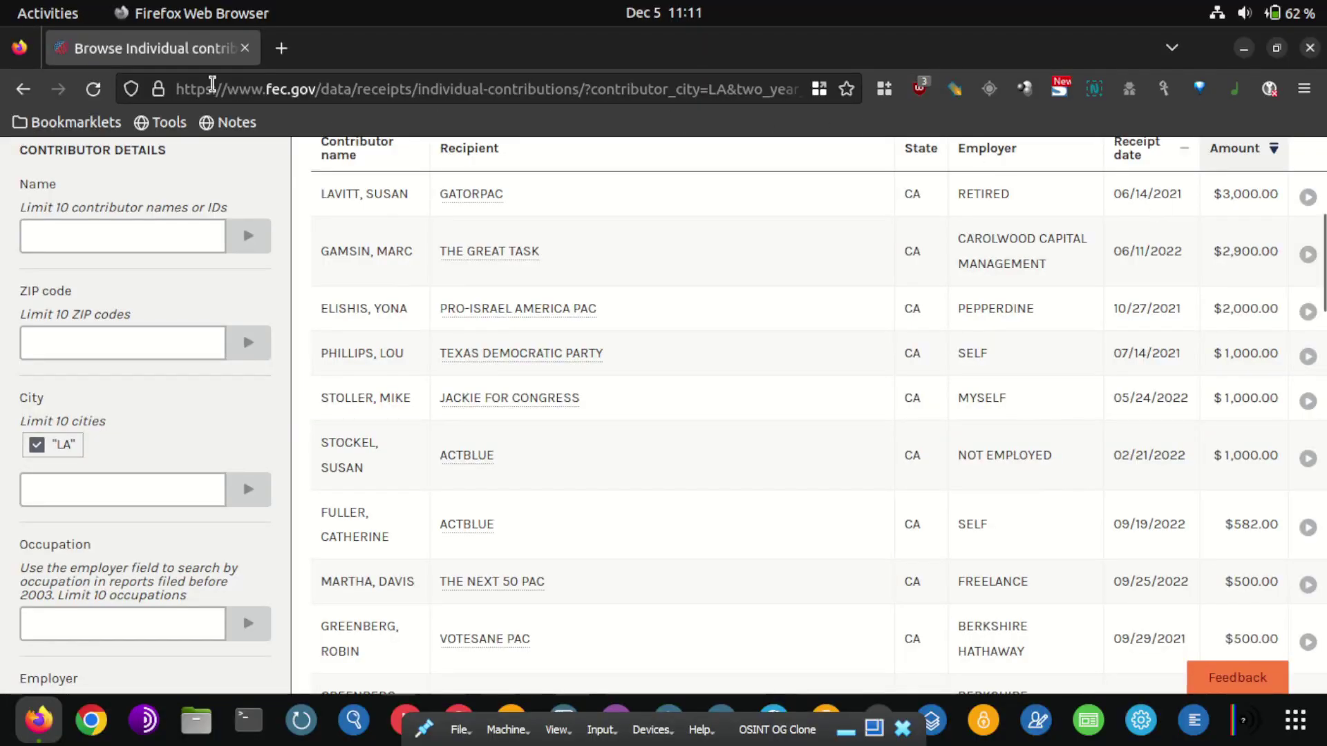
Swap the FEC tab for a new tab and open the anonfiles Download.zip page via Google
left_click(280, 47)
left_click(250, 47)
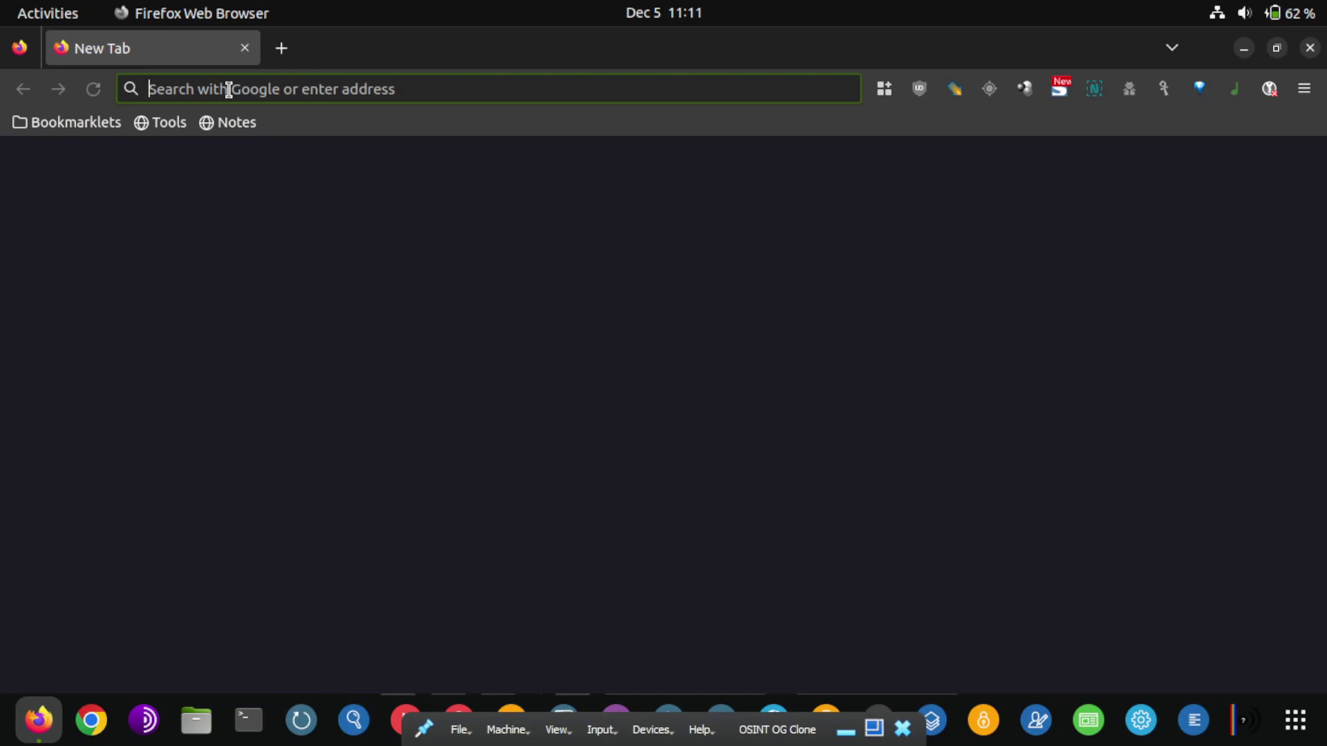
left_click(971, 544)
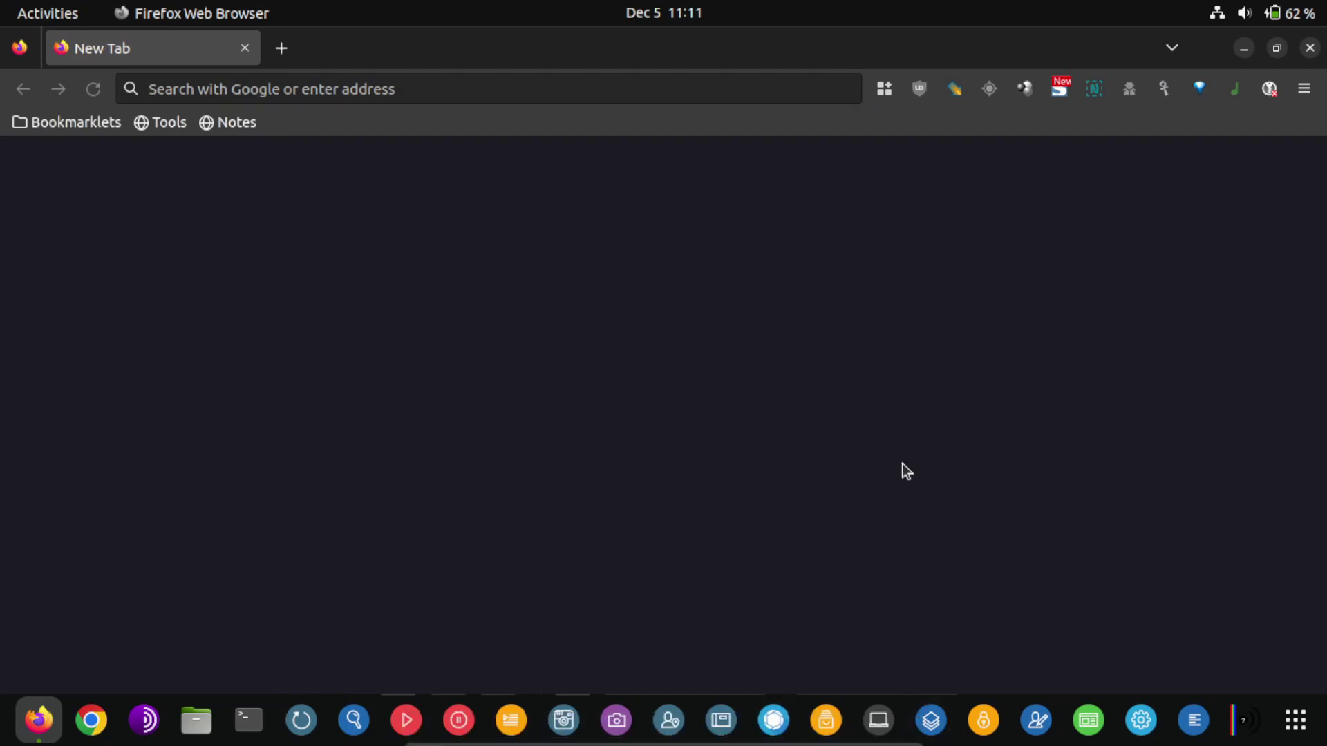
left_click(564, 85)
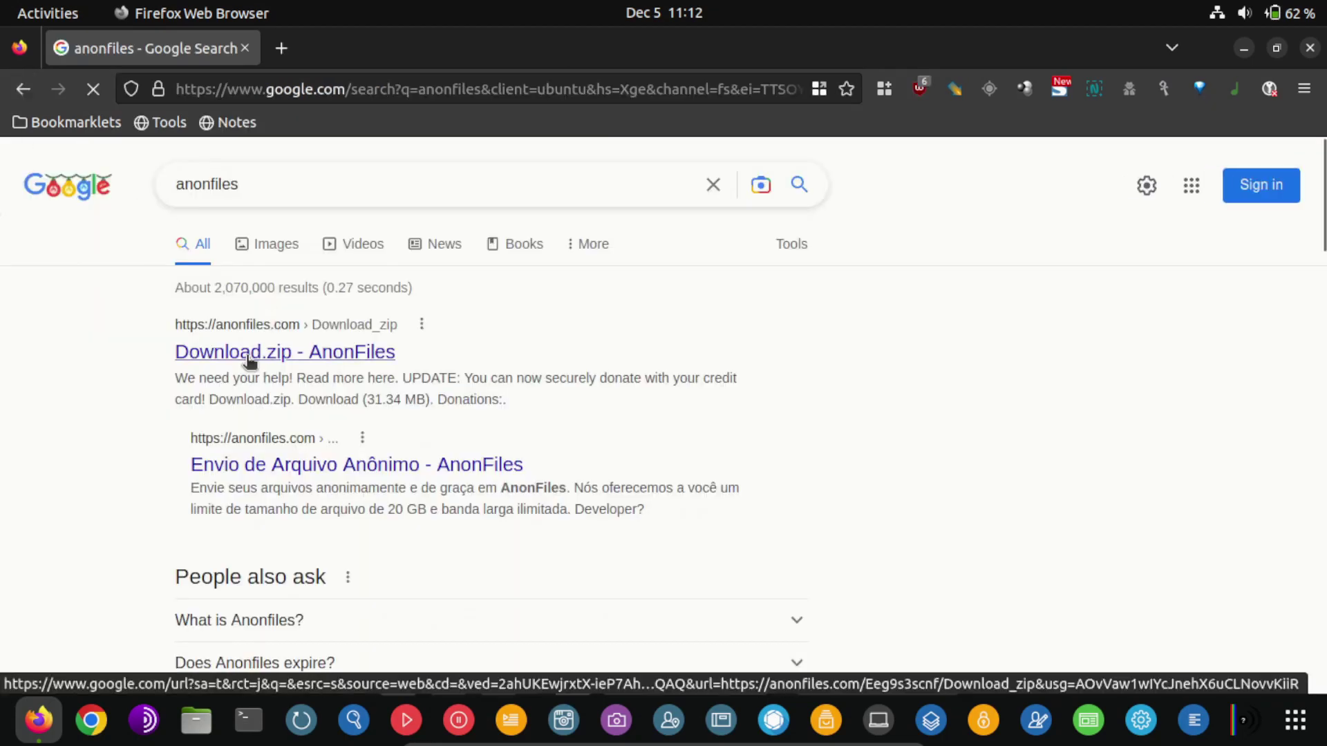
left_click(251, 356)
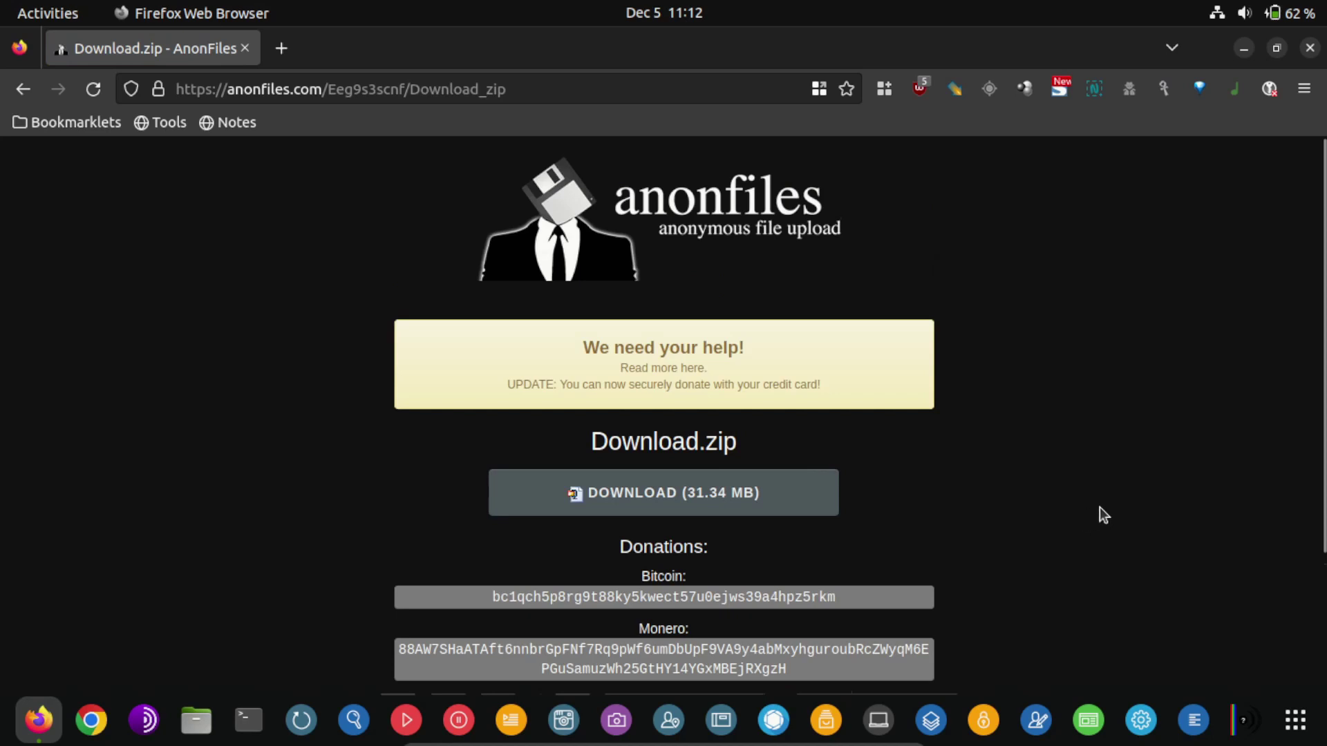
scroll(1099, 508, "down", 3)
scroll(1081, 505, "down", 2)
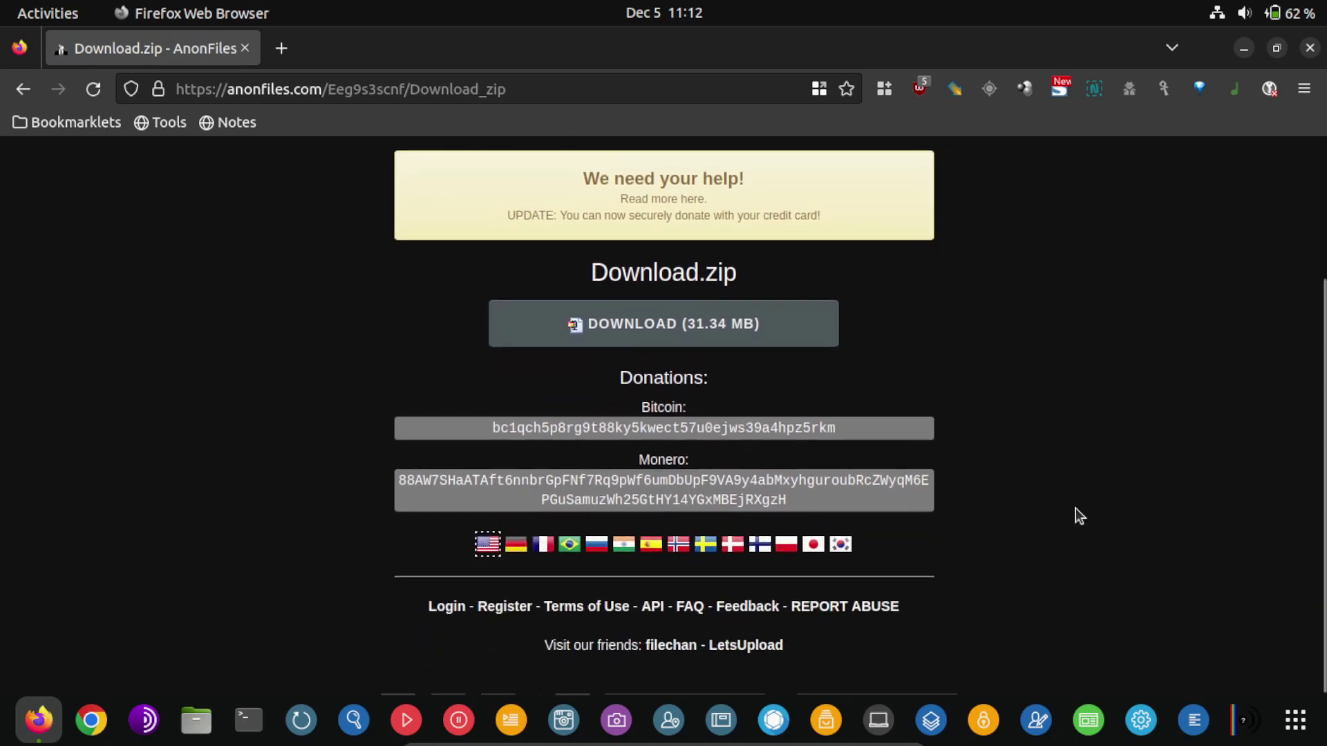
scroll(1070, 534, "up", 5)
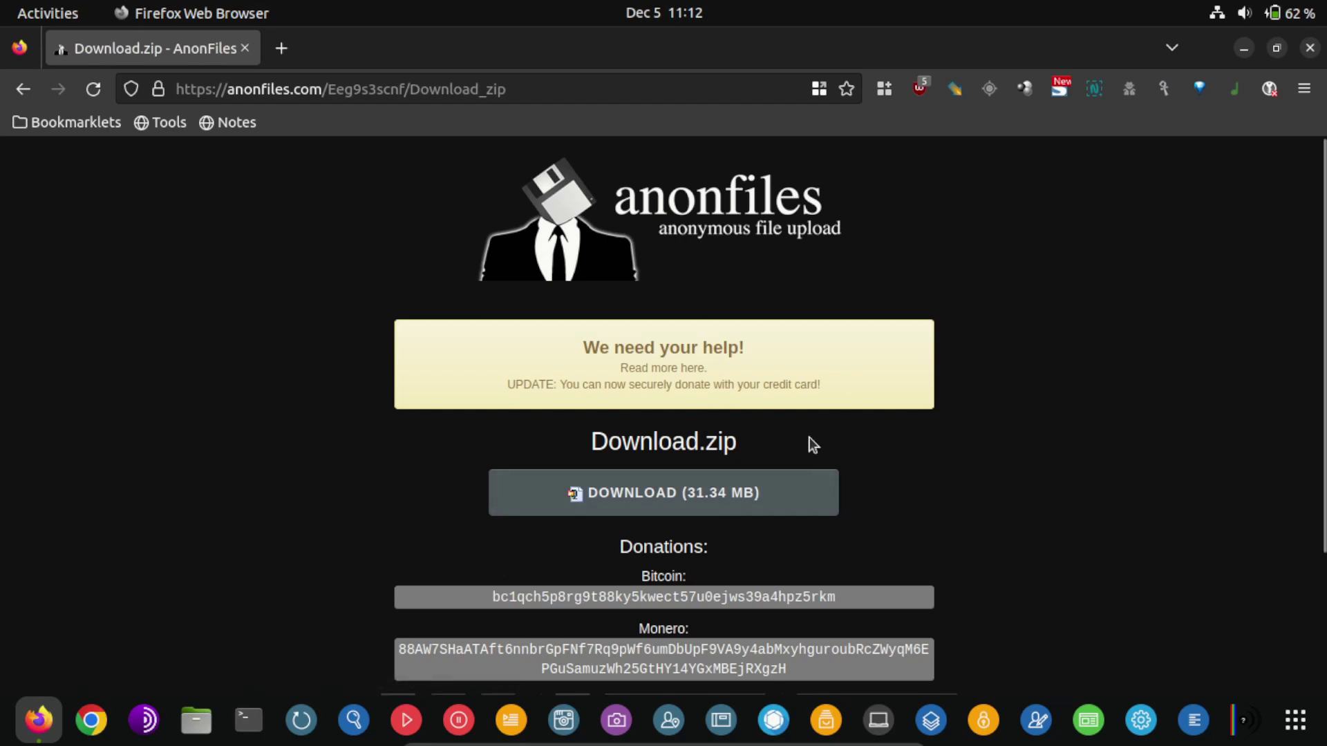
scroll(822, 446, "down", 2)
scroll(816, 448, "down", 1)
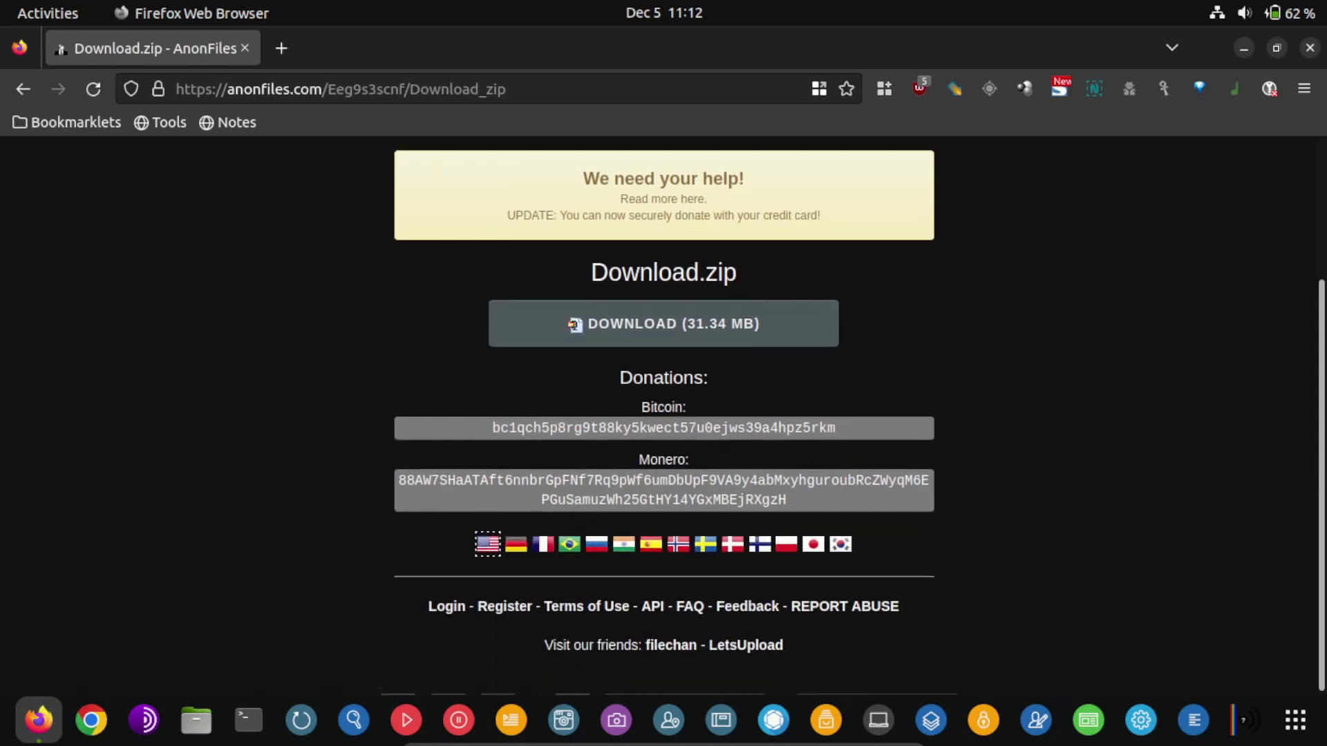
scroll(1020, 512, "up", 3)
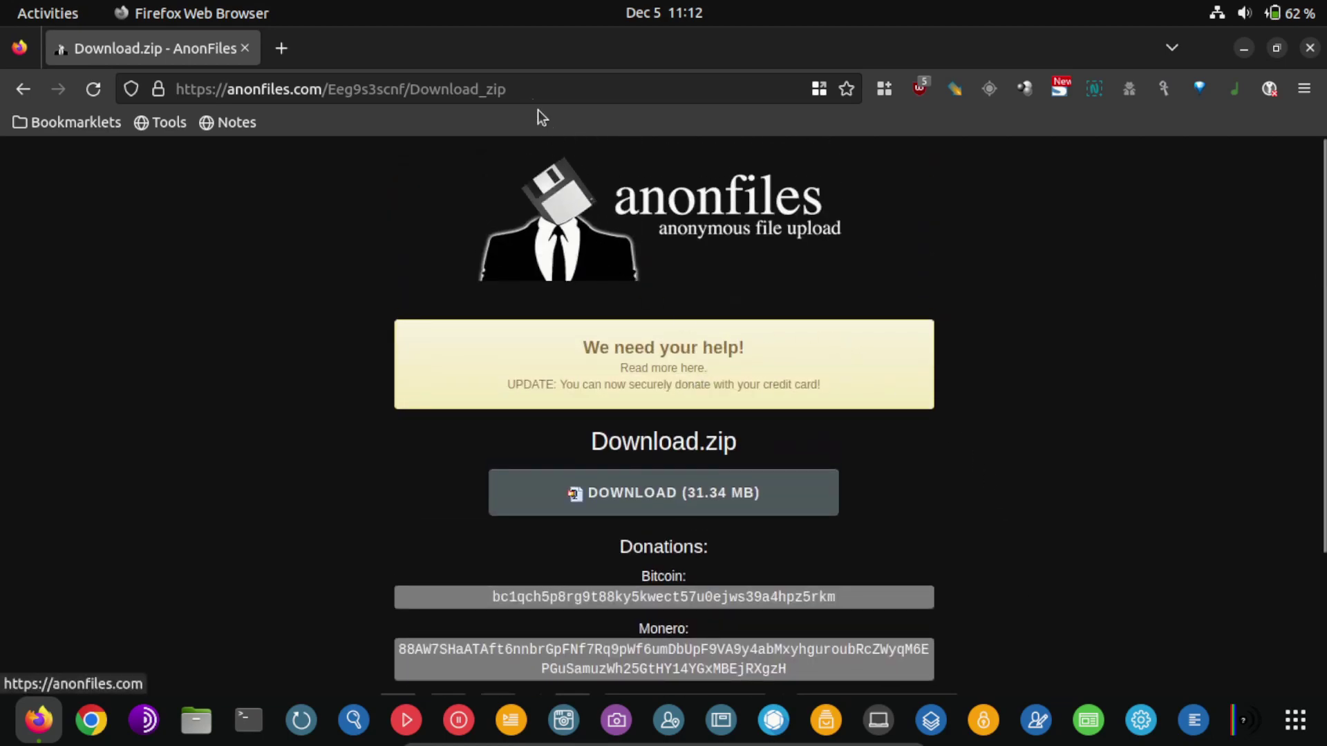
left_click(531, 84)
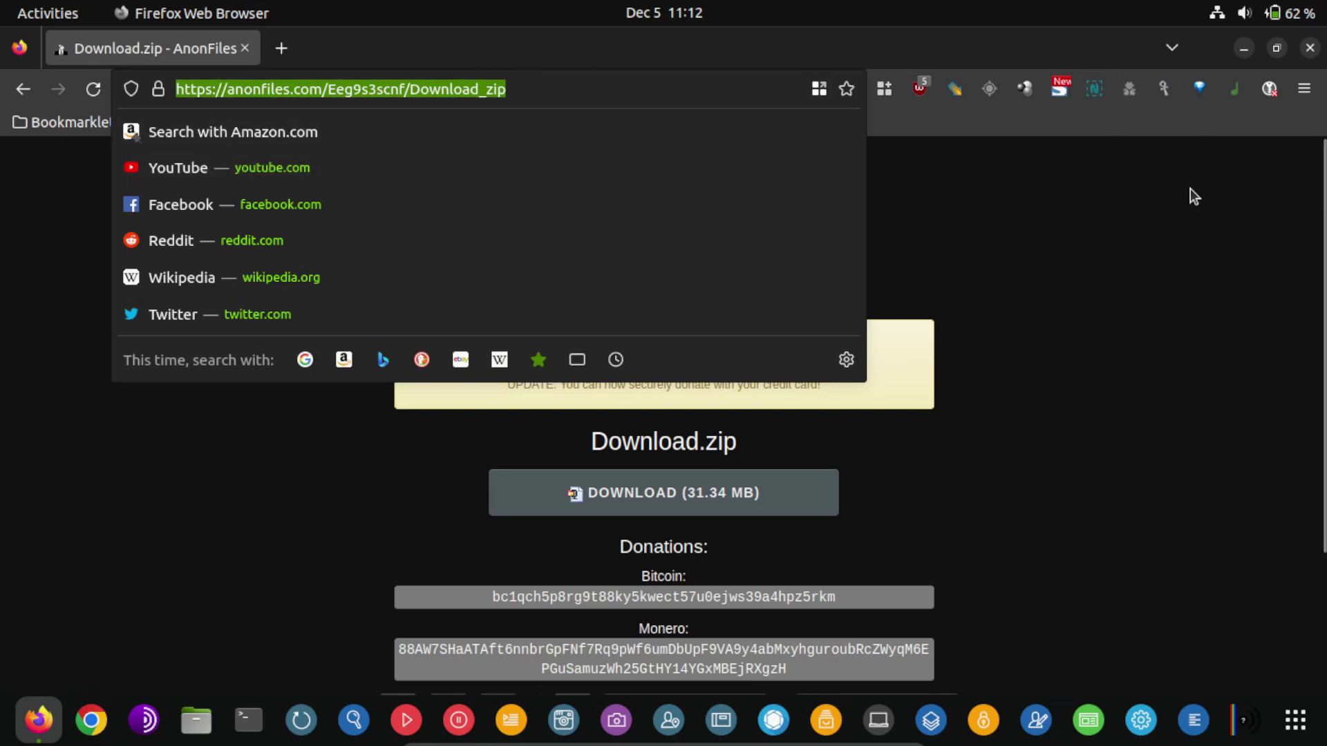
Go to google.com and start the query site:anonfiles.com "c in the search box
type("google.com")
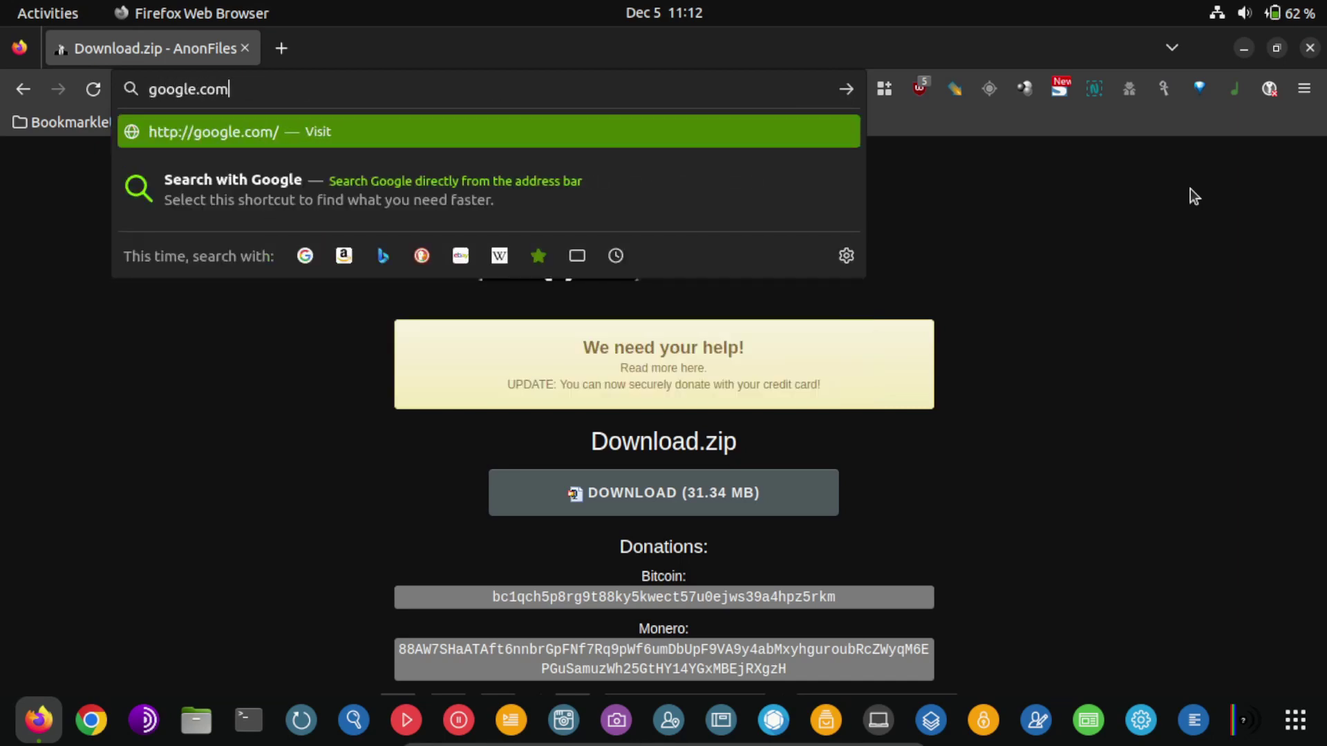
key("Return")
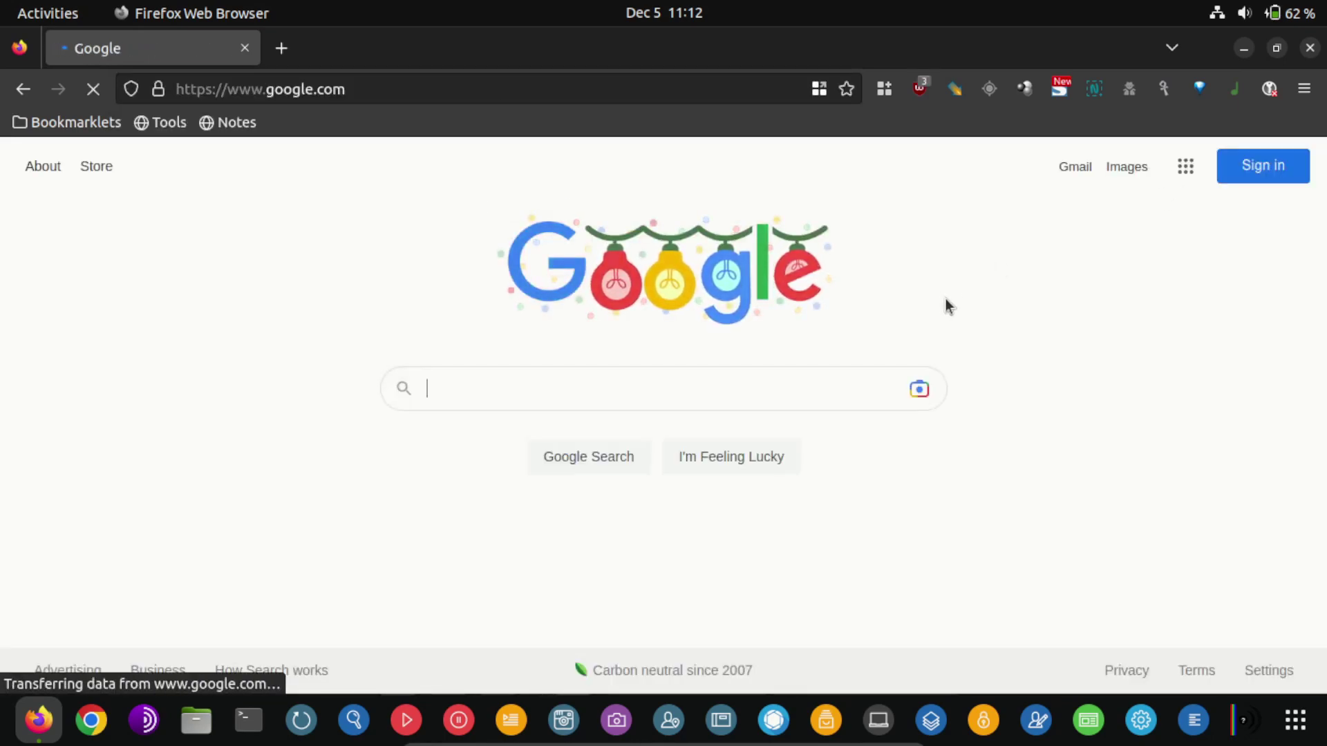
type("site:anon")
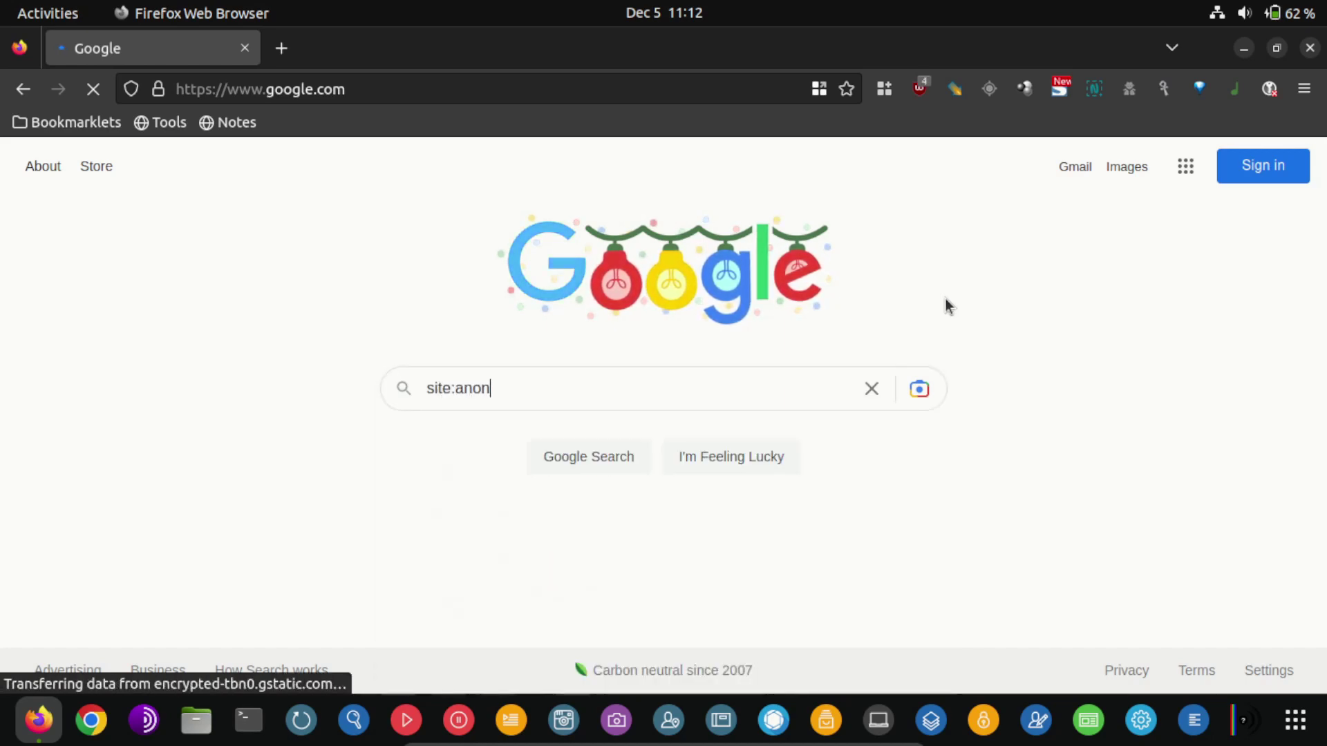
type("fie")
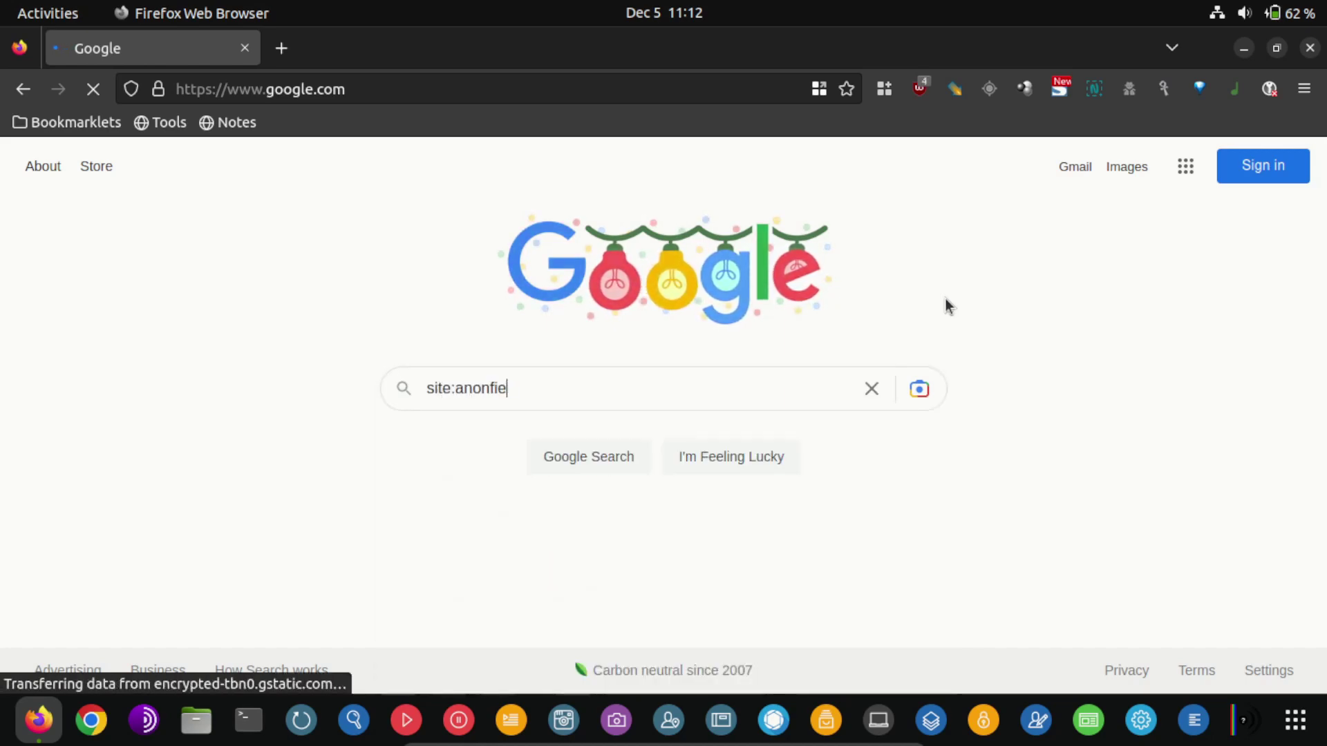
type("lles.com ")
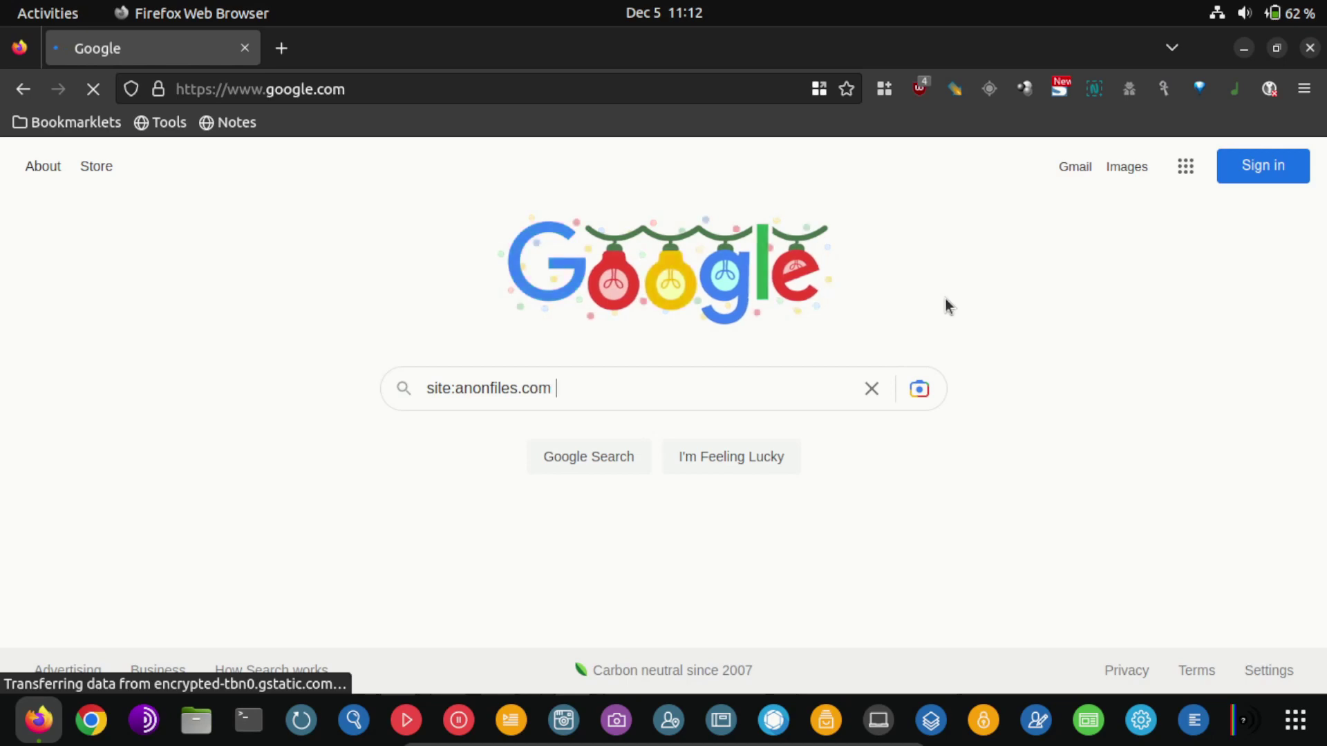
type("\"")
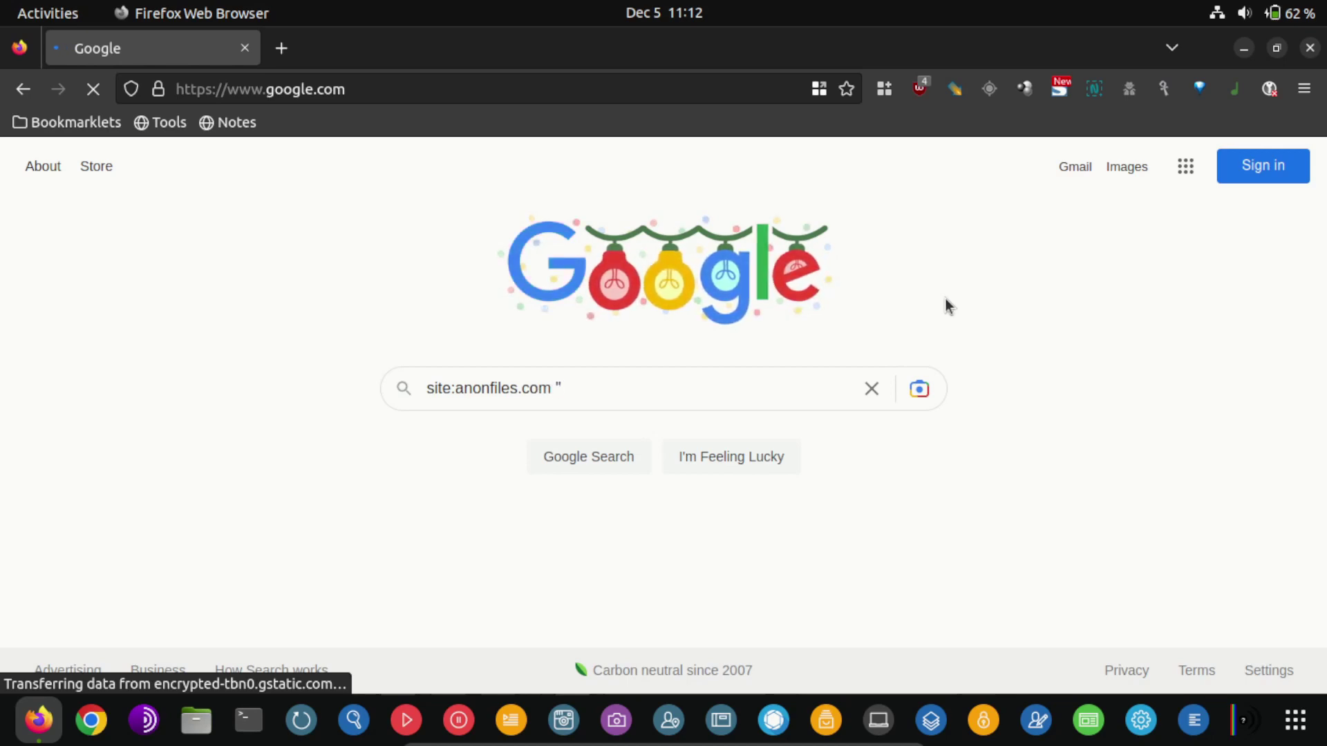
type("cms")
key("BackSpace")
key("BackSpace")
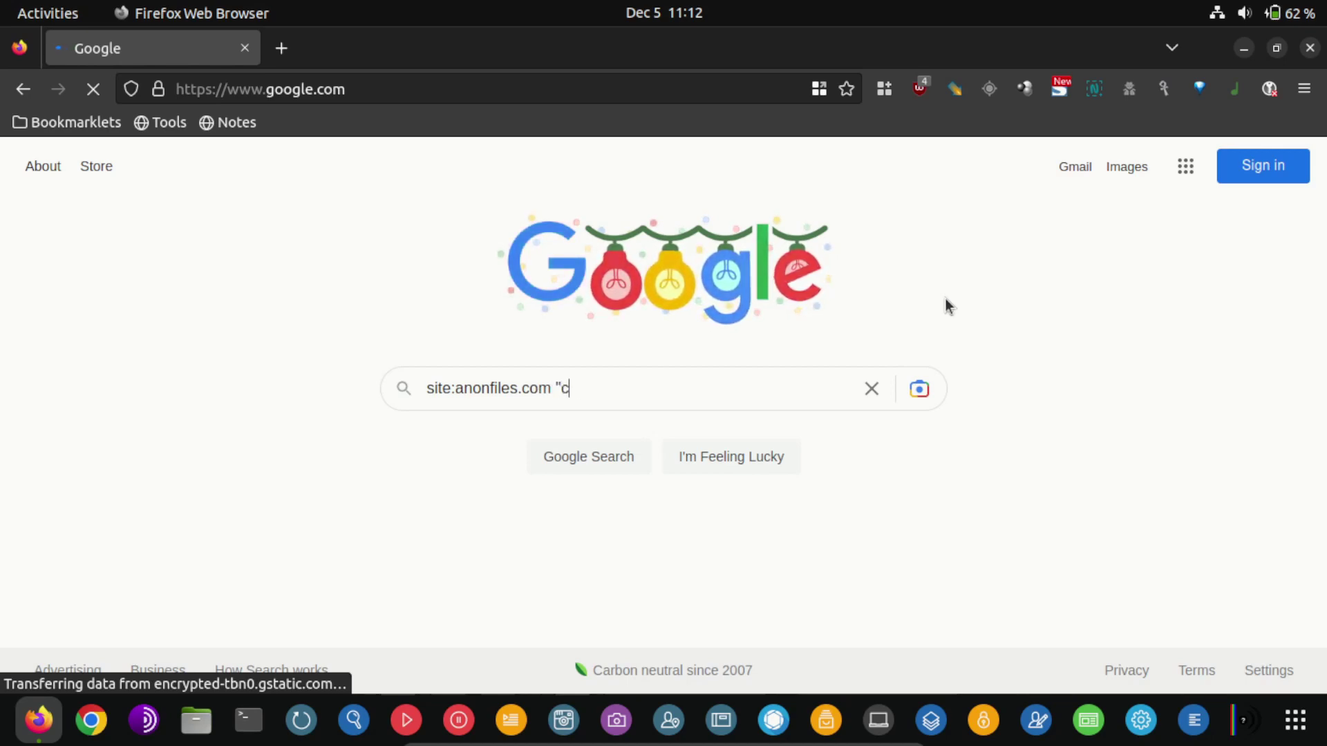
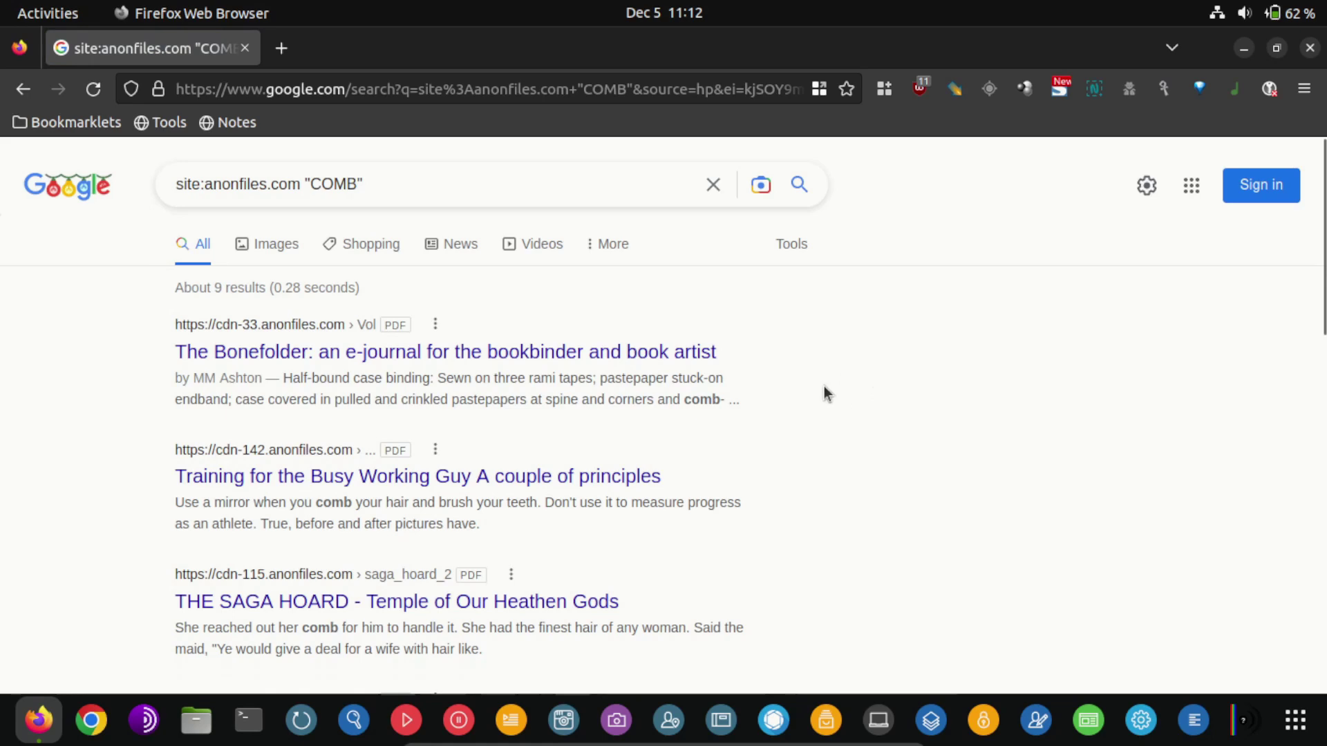
Scroll up and down through the site:anonfiles.com "COMB" search results
scroll(816, 398, "down", 5)
scroll(788, 411, "up", 5)
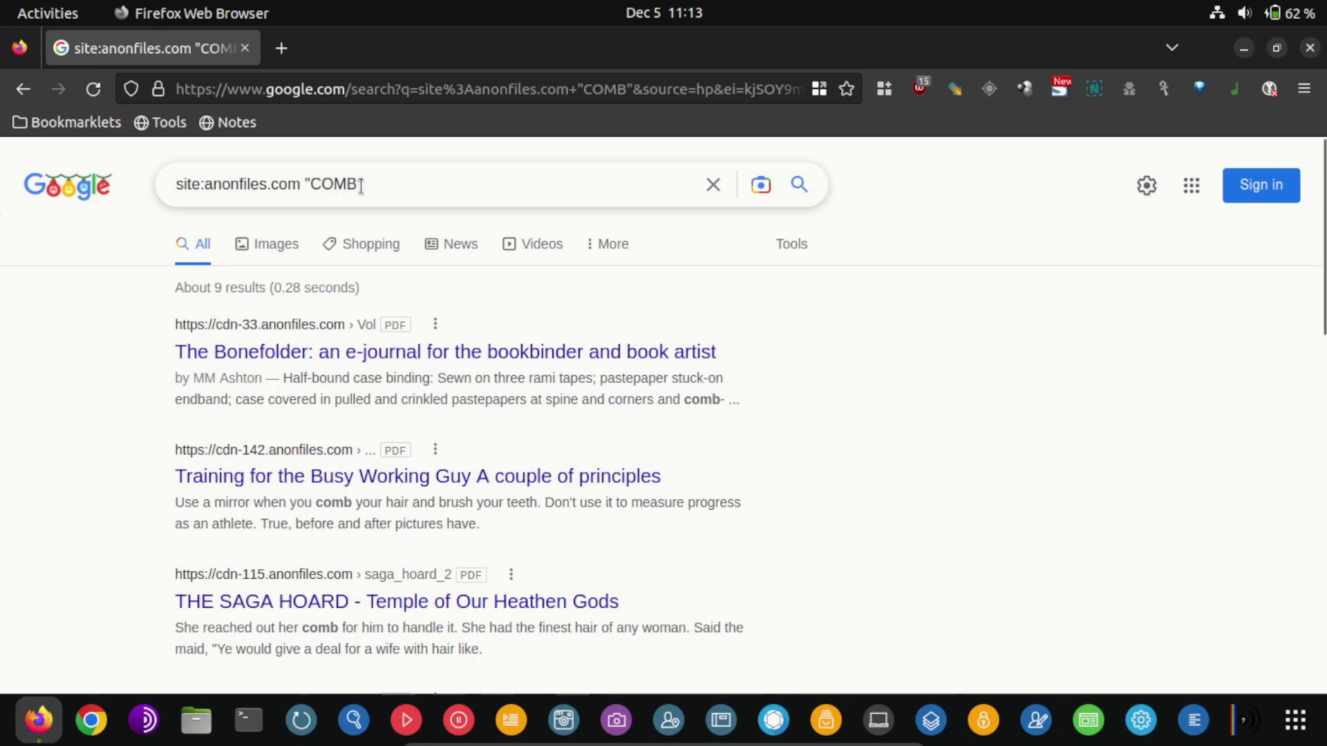
scroll(406, 254, "down", 8)
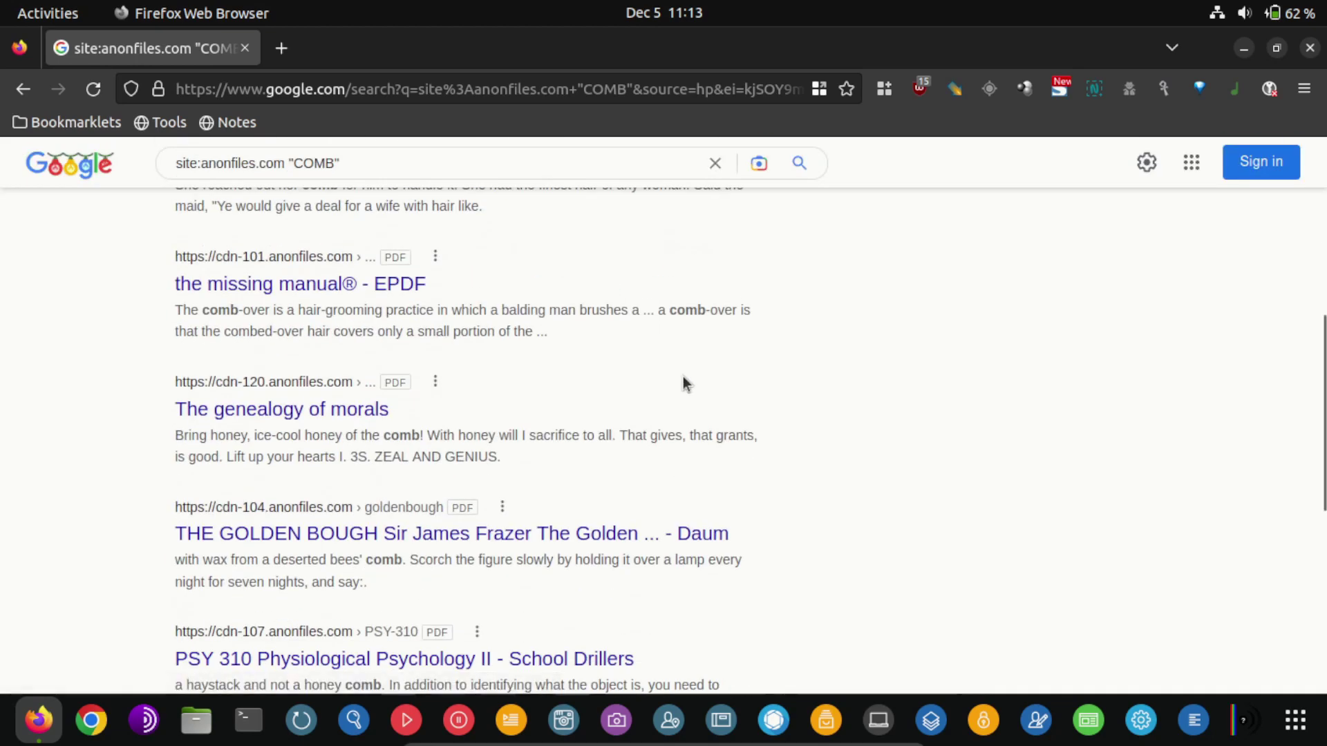
scroll(683, 377, "down", 5)
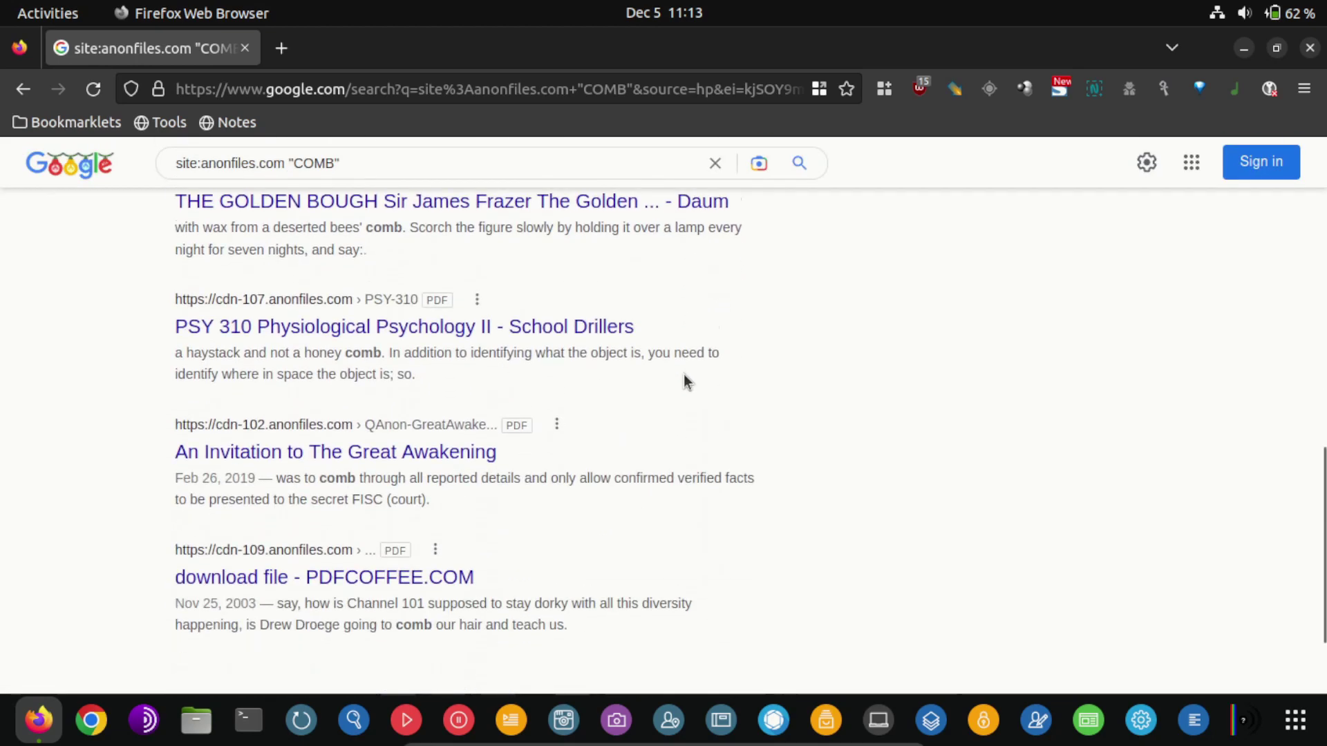
scroll(686, 376, "up", 3)
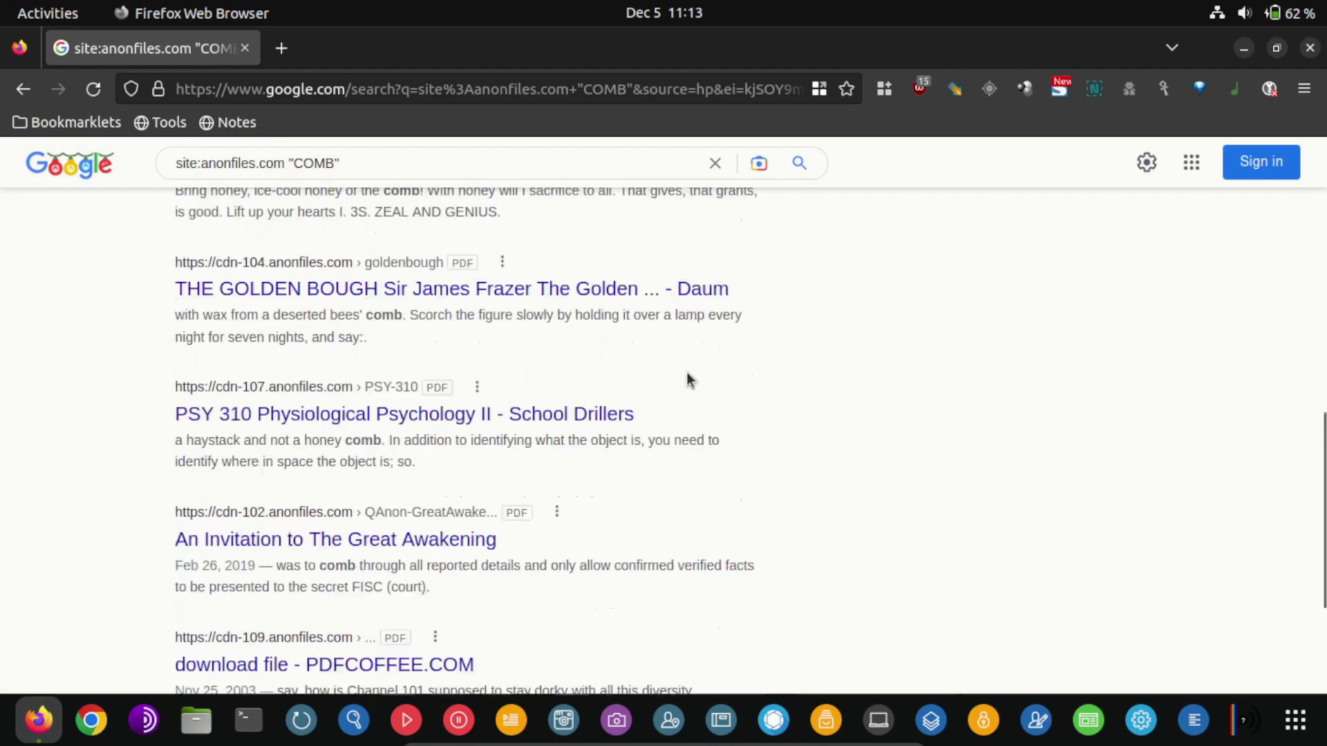
scroll(686, 377, "down", 3)
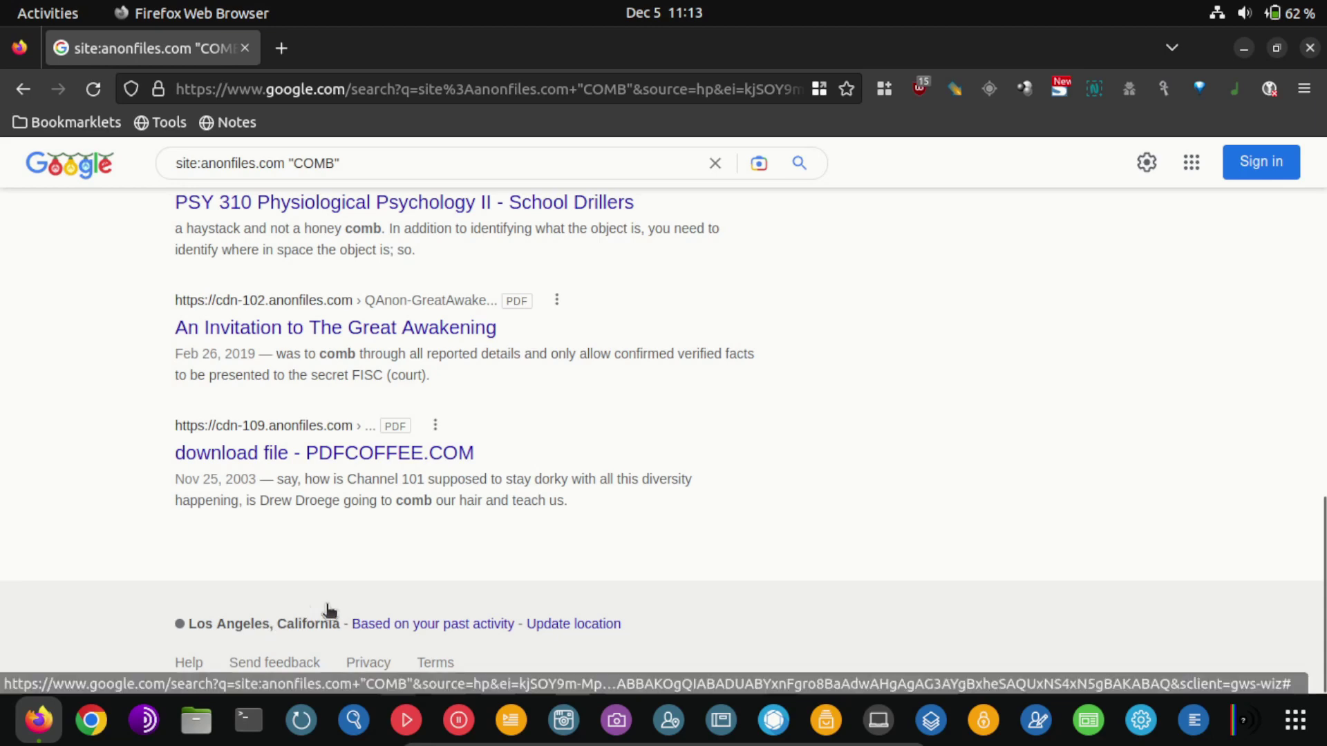
scroll(427, 489, "up", 12)
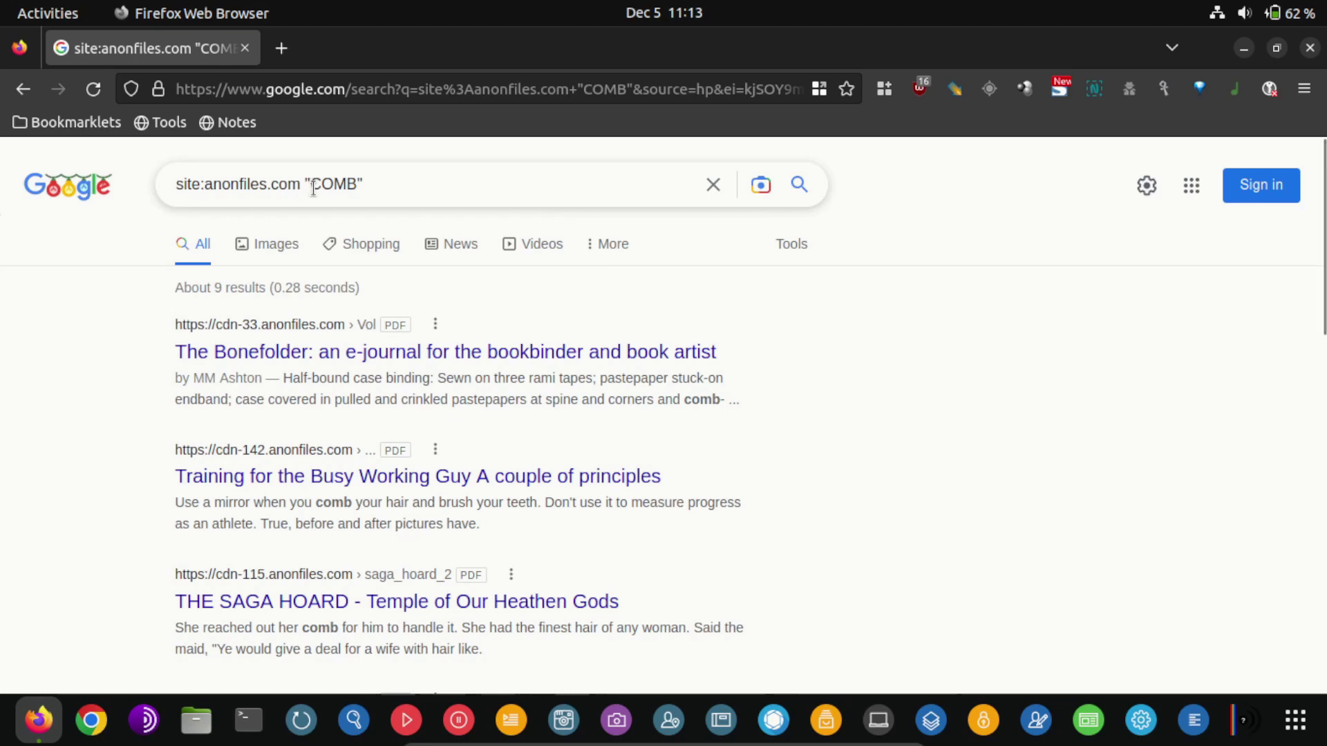
Replace COMB with breach in the query and review the roughly 43 mostly PDF results
left_click(318, 187)
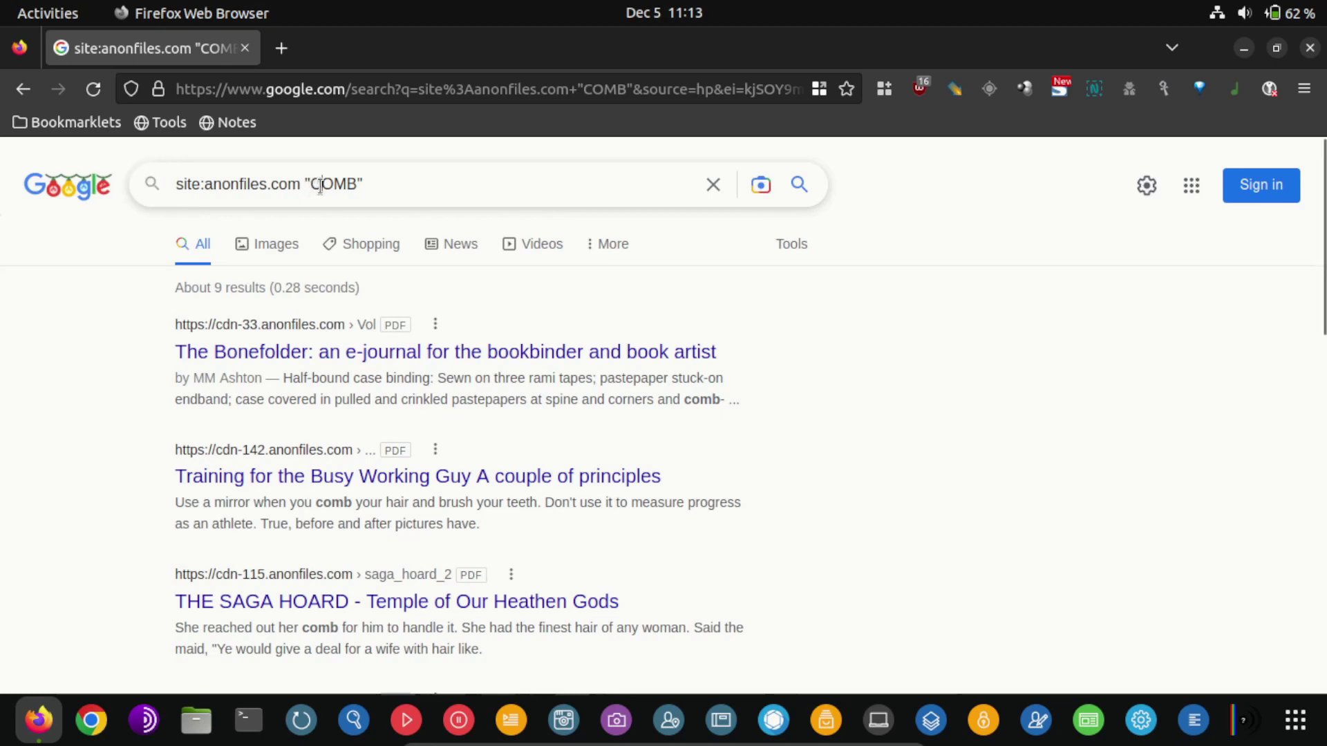
double_click(322, 185)
type("breach")
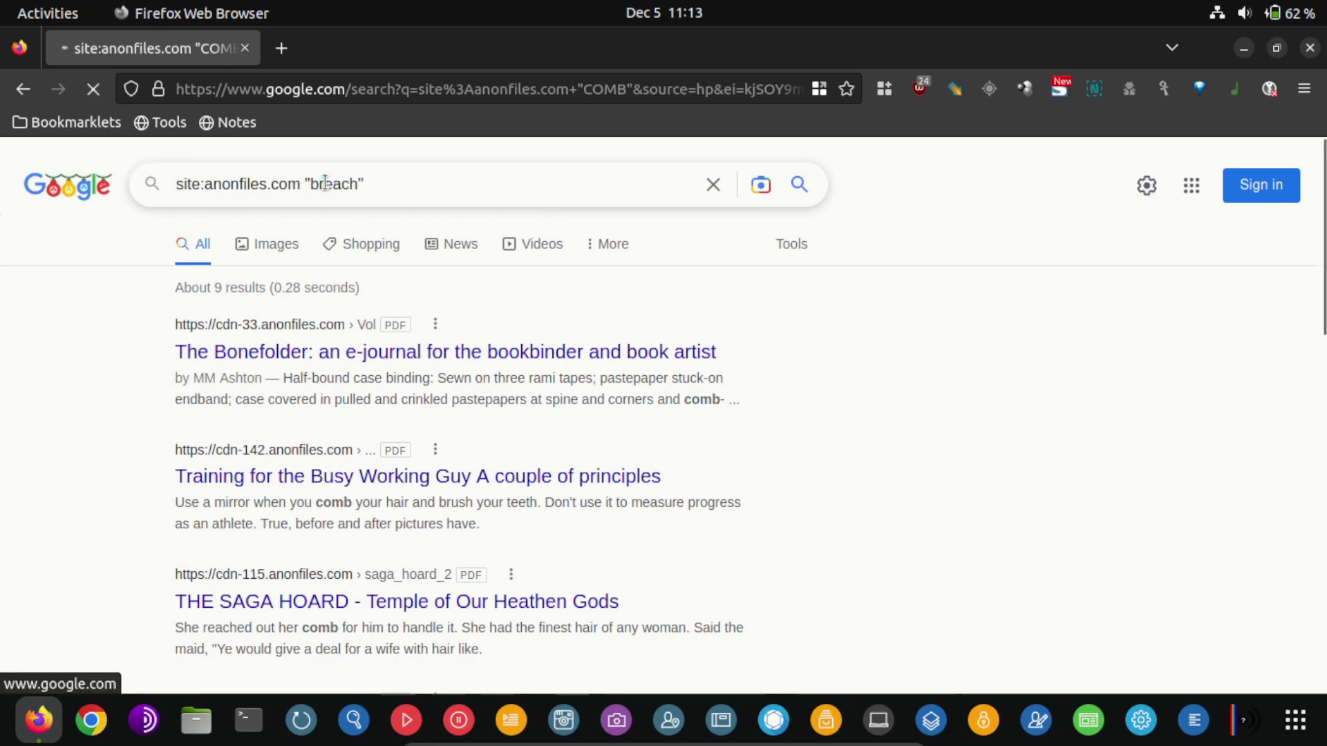
key("Return")
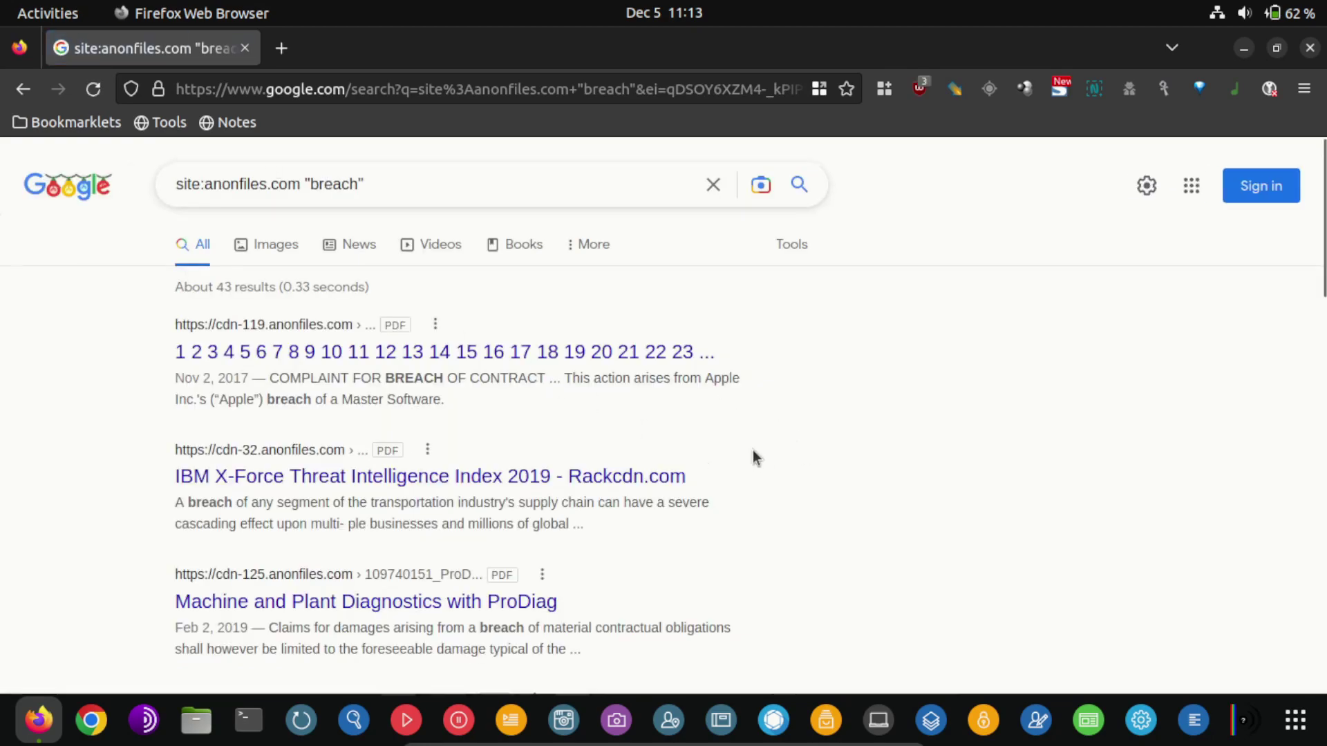
scroll(584, 465, "down", 5)
scroll(587, 473, "down", 6)
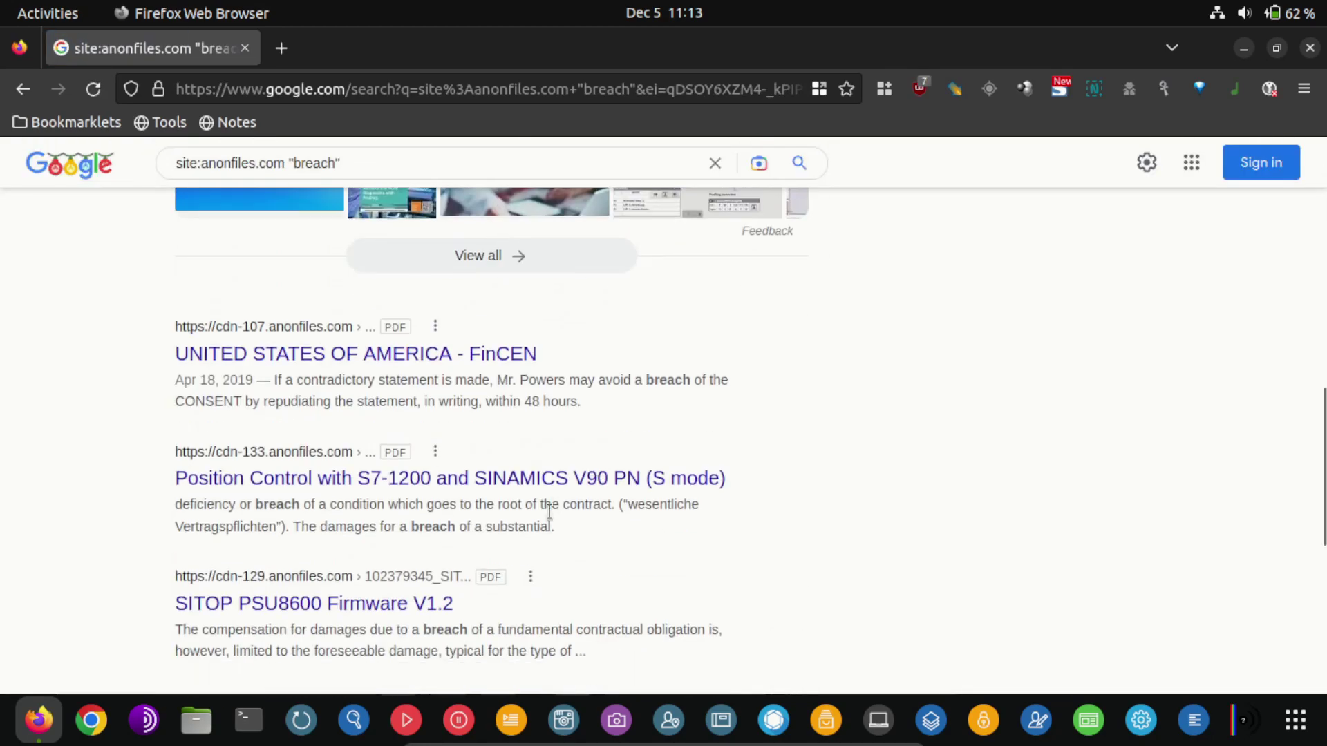
scroll(512, 562, "down", 3)
scroll(513, 561, "up", 15)
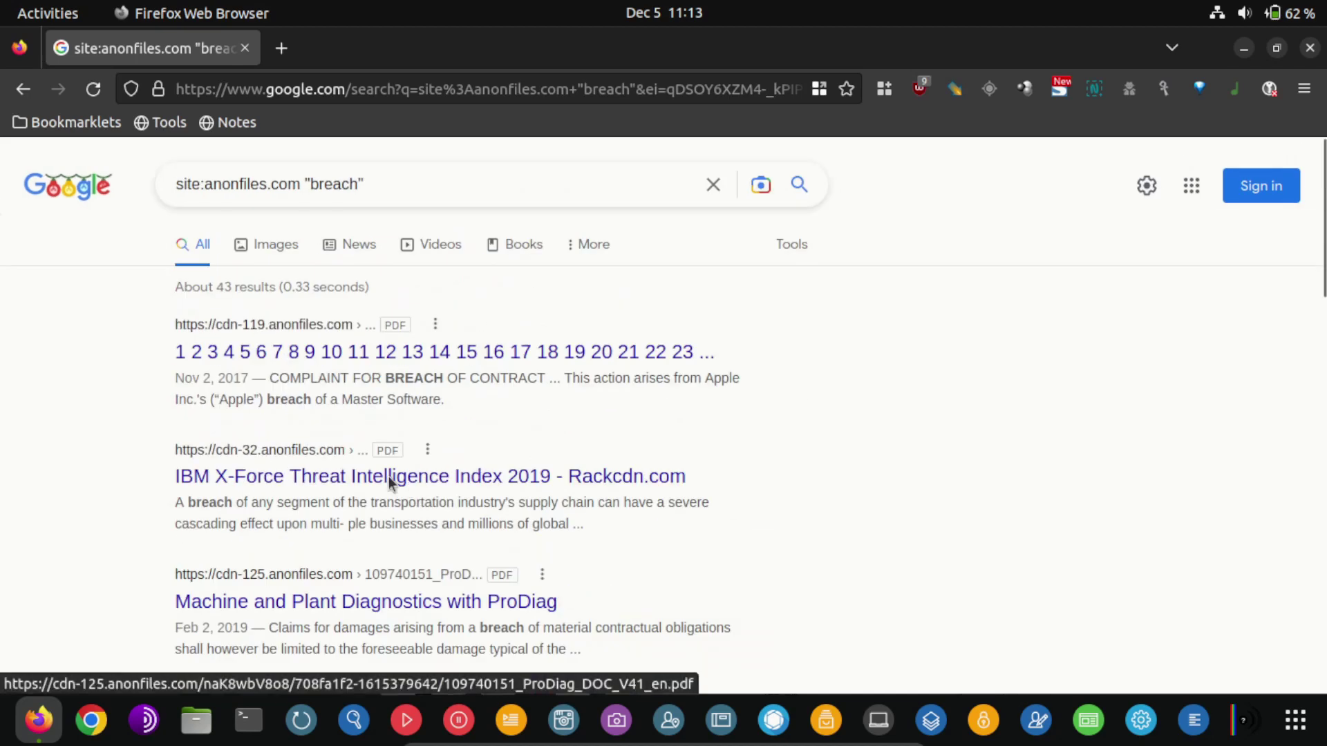
Search site:anonfiles.com for a placeholder test e-mail address, which returns 0 results
double_click(328, 185)
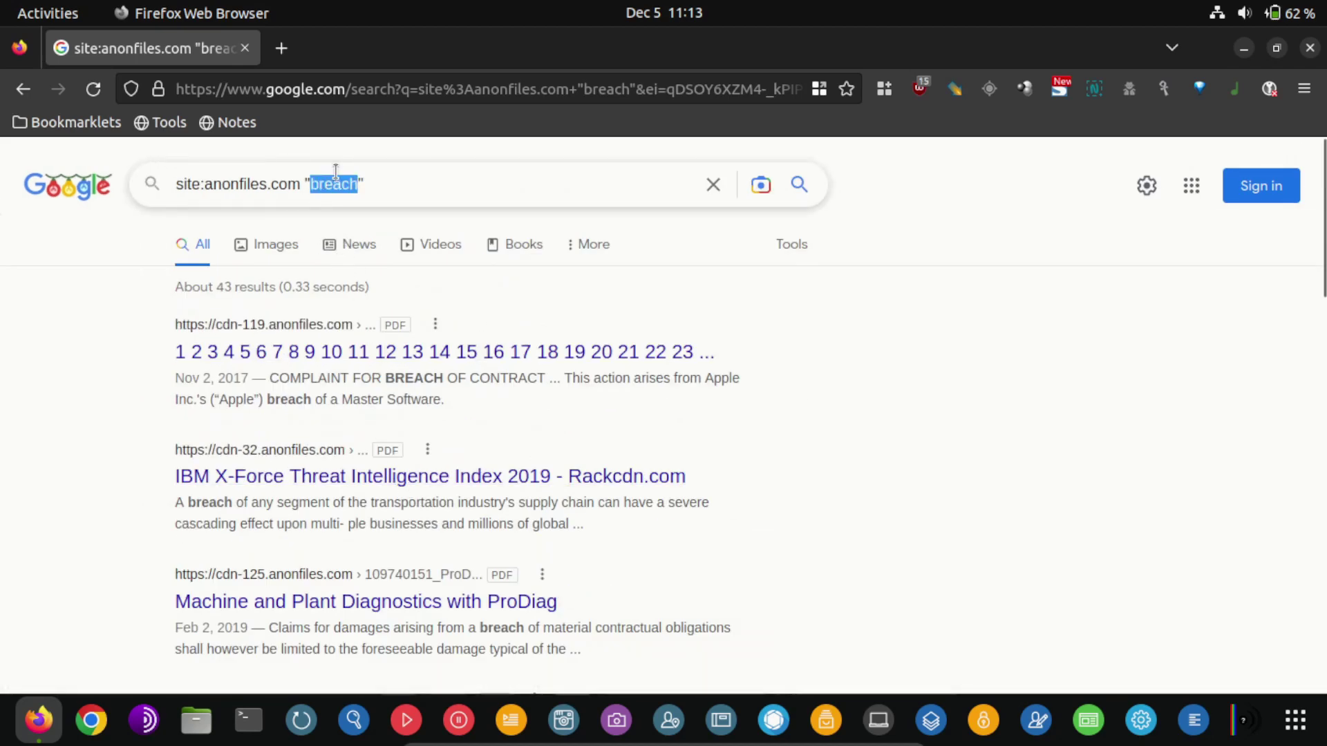
type("test")
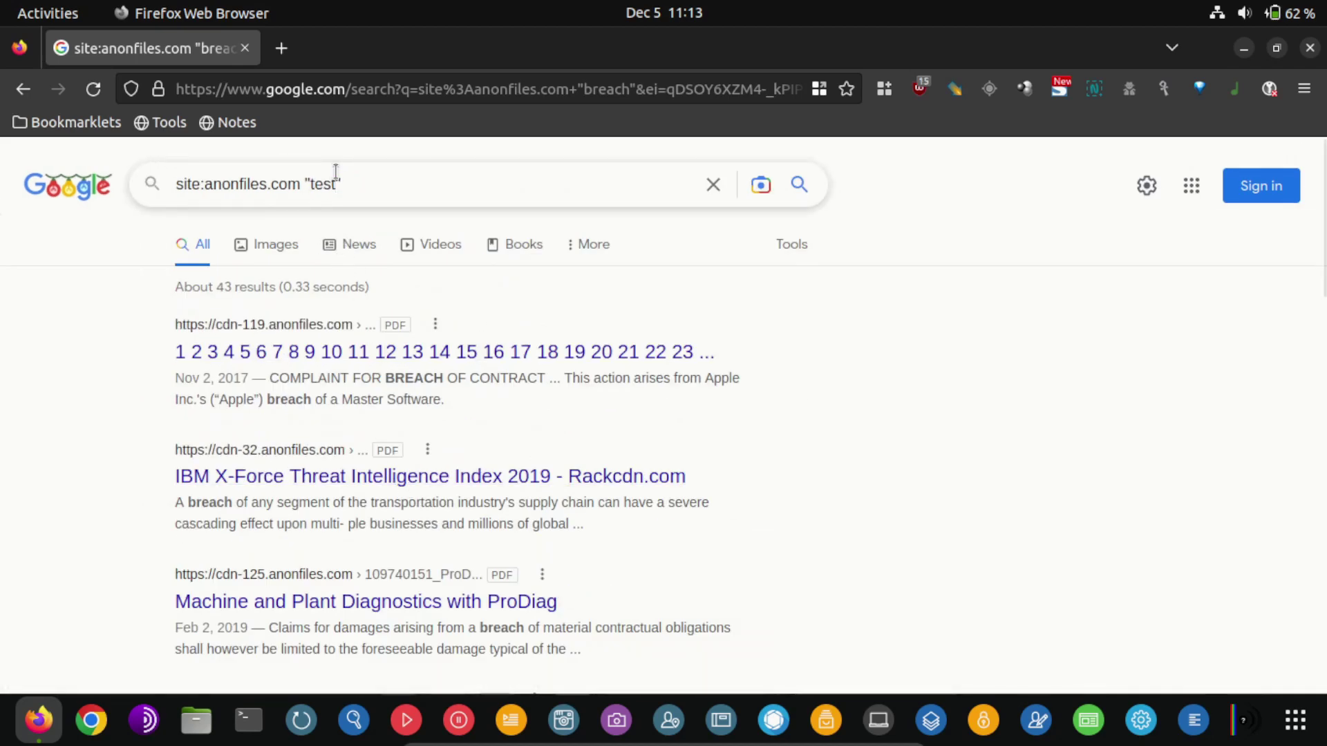
type("@test.")
type("com")
key("Return")
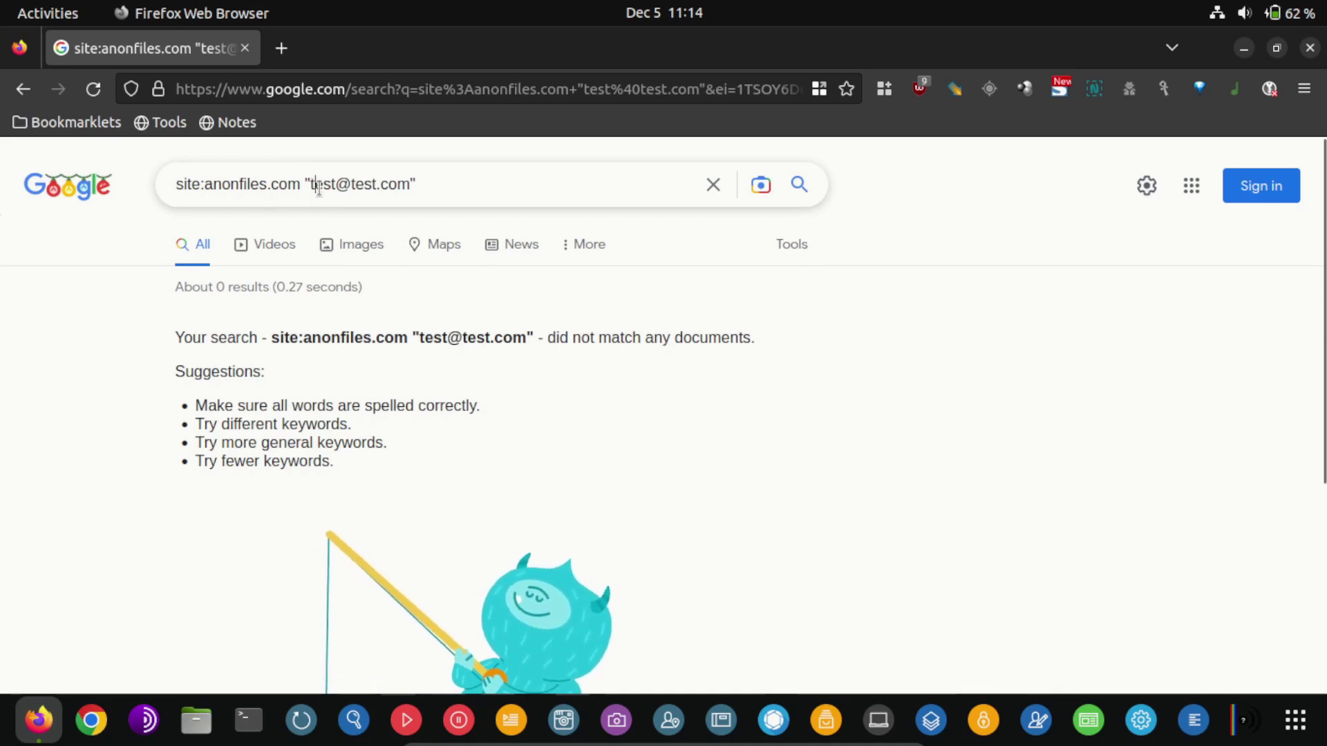
mouse_move(316, 186)
left_mouse_down()
mouse_move(411, 185)
mouse_move(309, 190)
left_mouse_up()
left_click(410, 185)
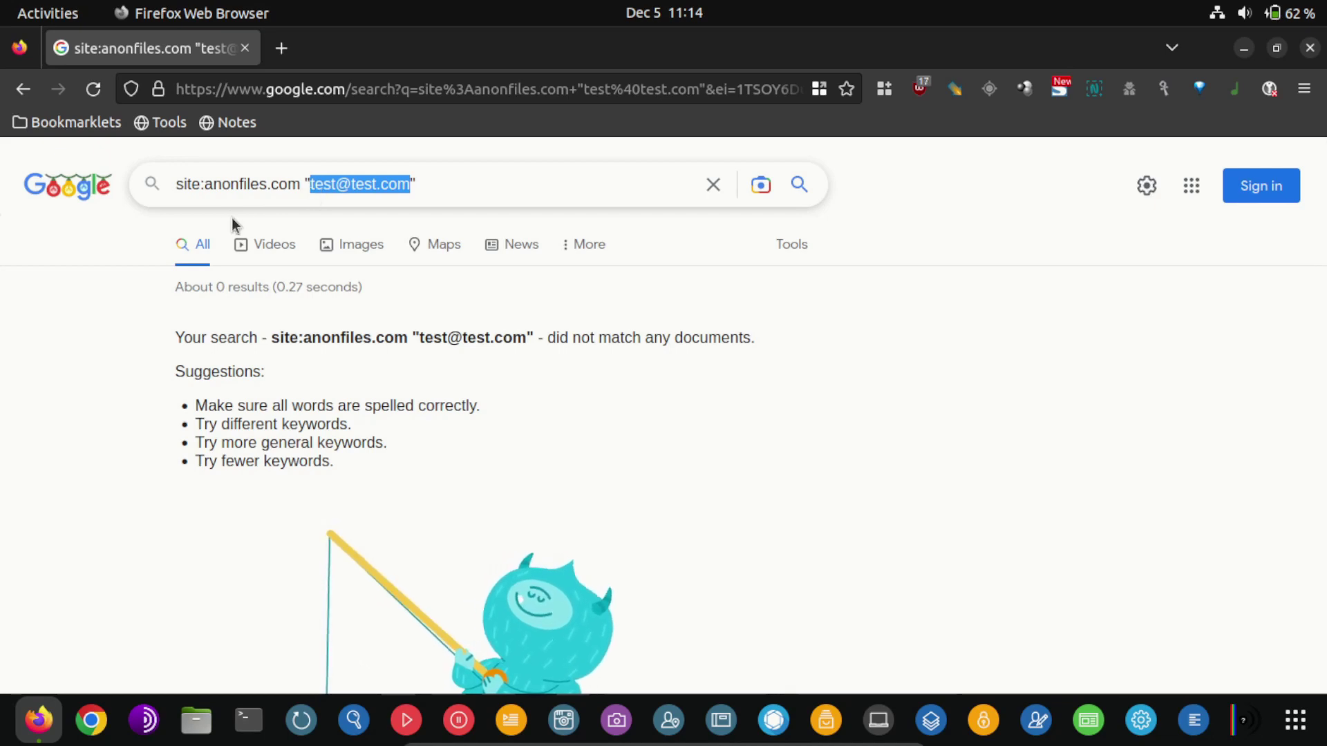
Run site:anonfiles.com "passwords" and scroll through the roughly 60 mostly PDF results
type("passwo")
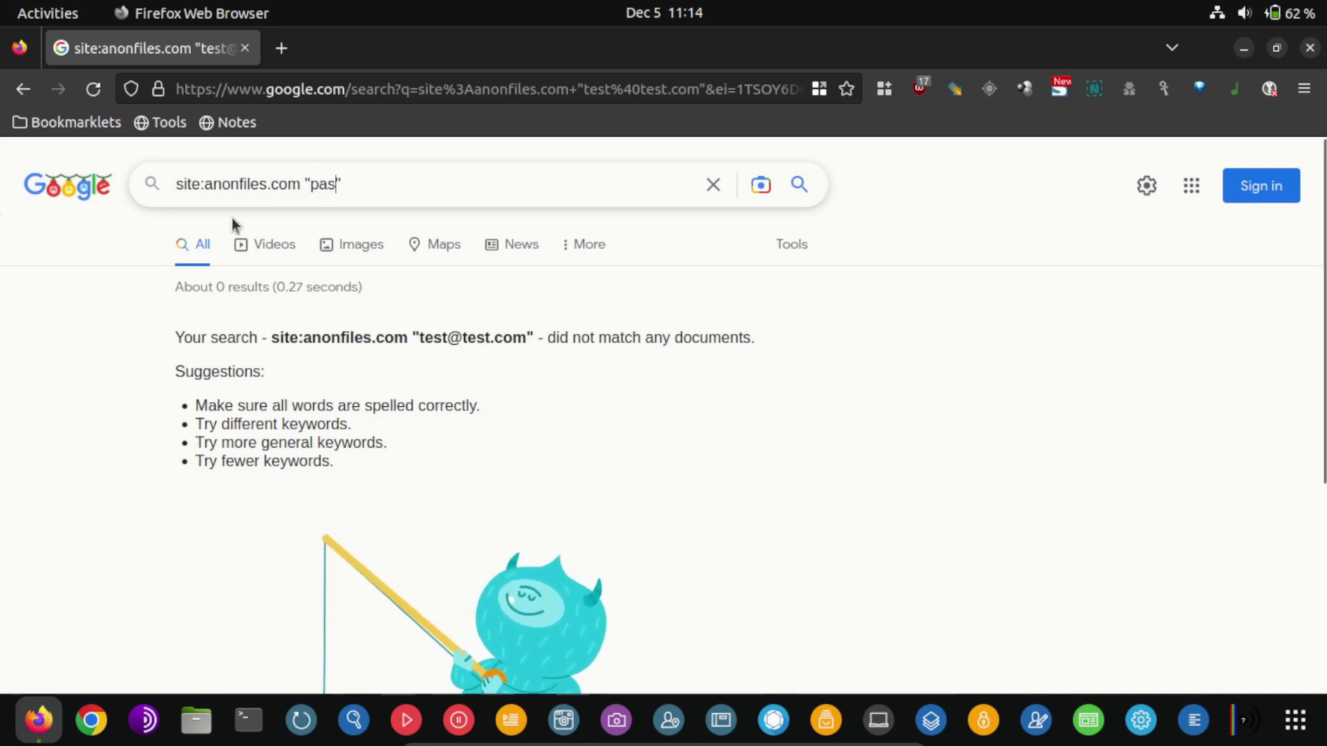
type("rds")
key("Return")
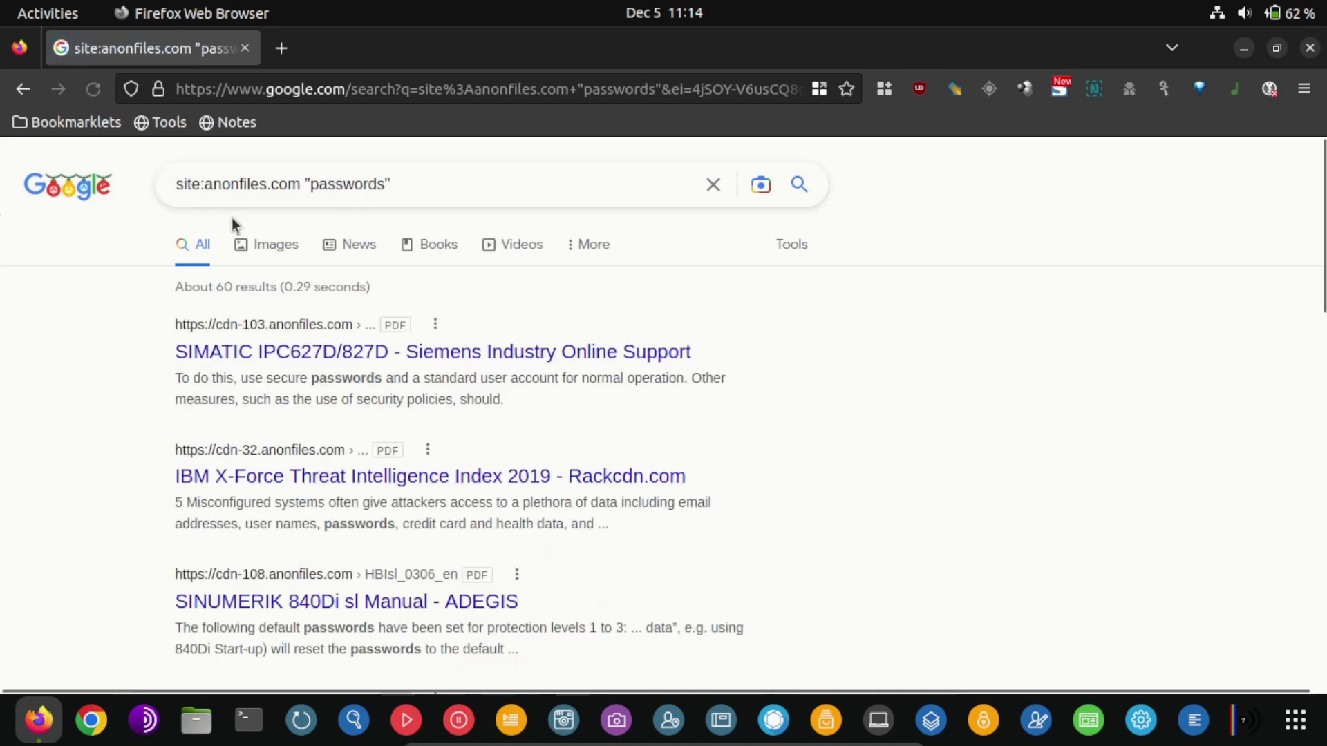
scroll(646, 567, "down", 2)
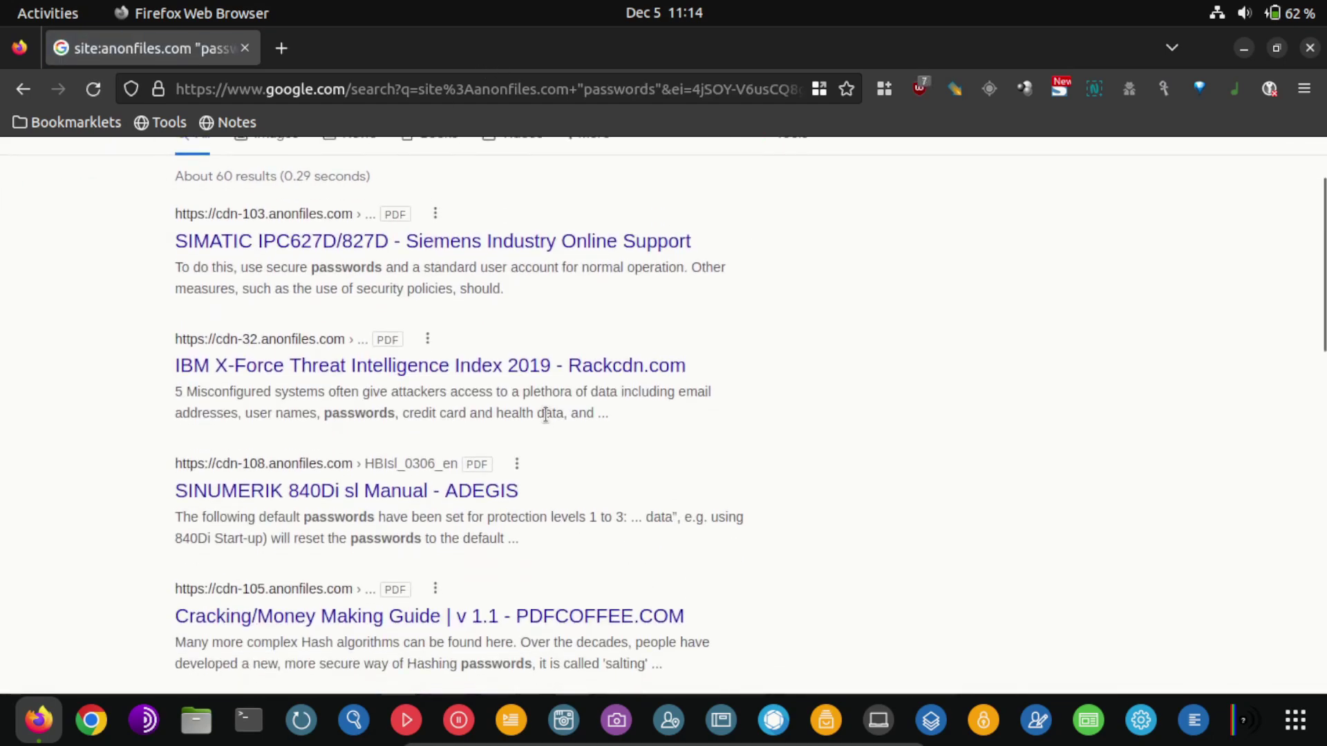
scroll(545, 415, "down", 4)
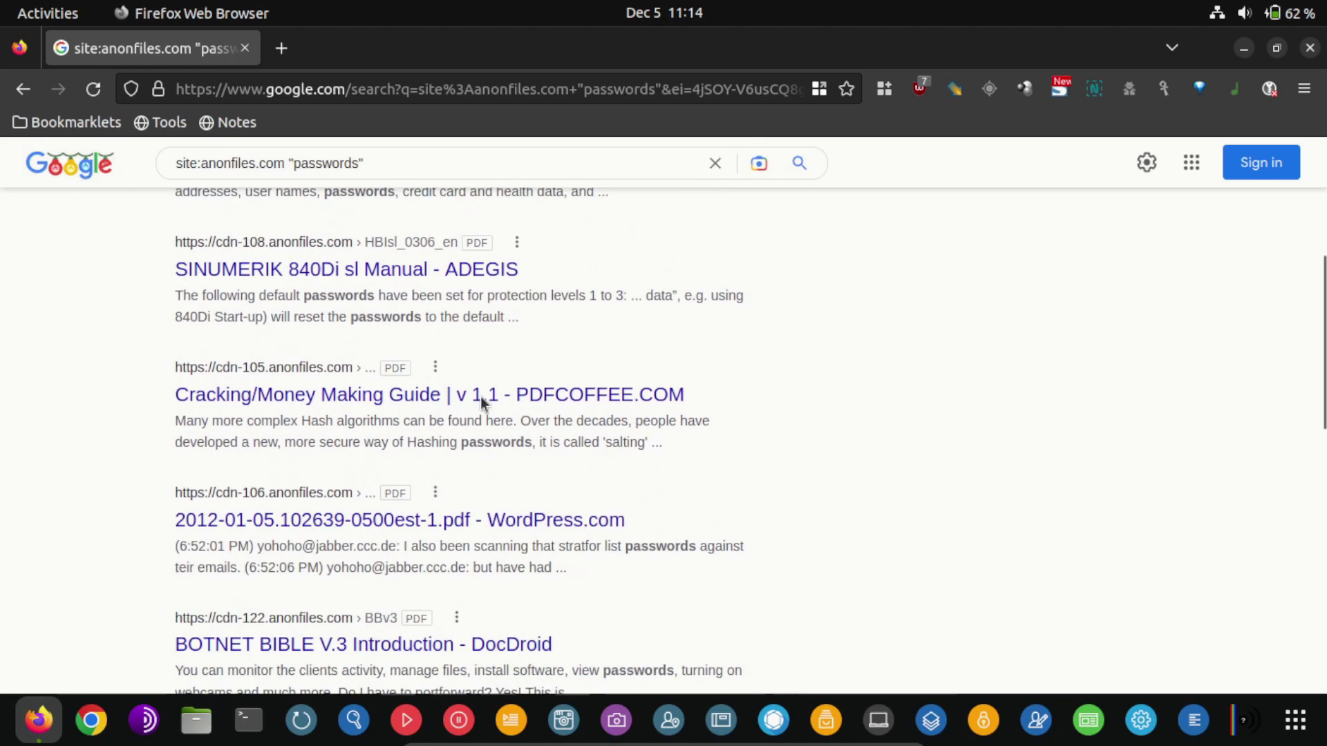
scroll(415, 394, "down", 4)
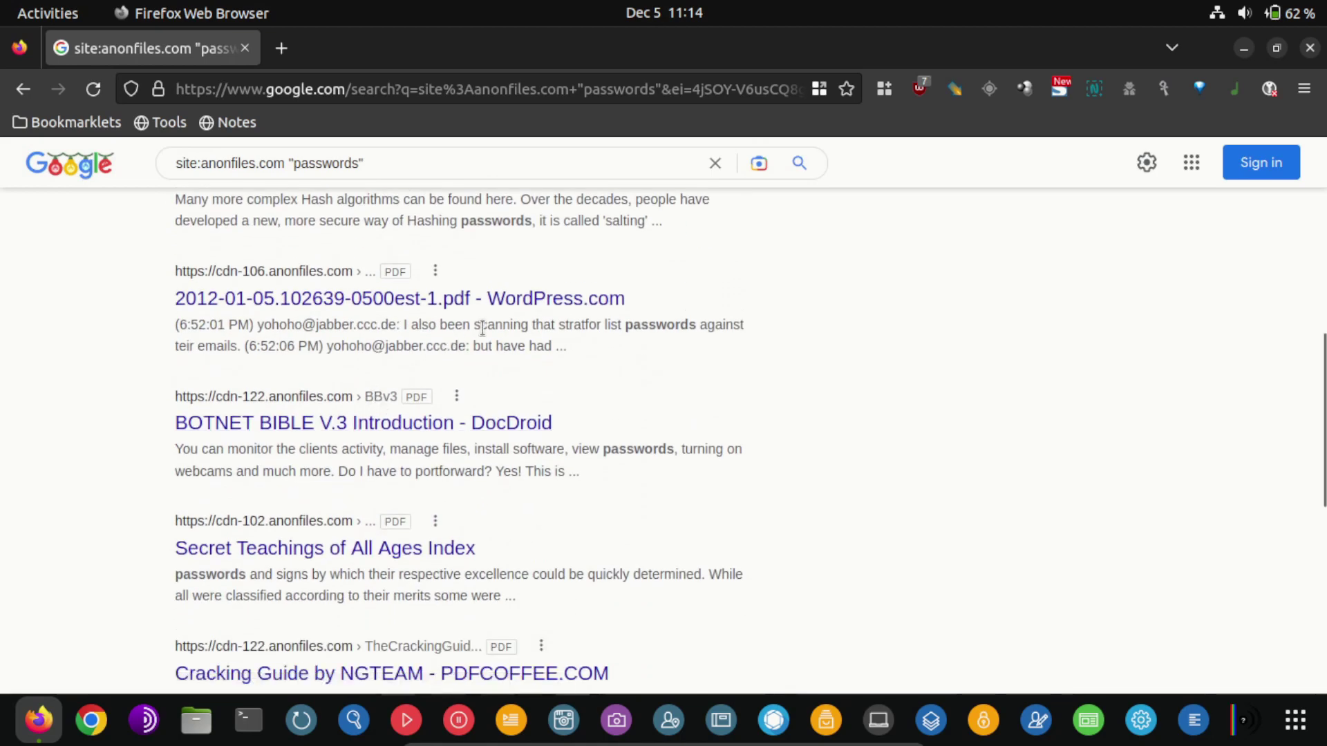
scroll(482, 329, "down", 5)
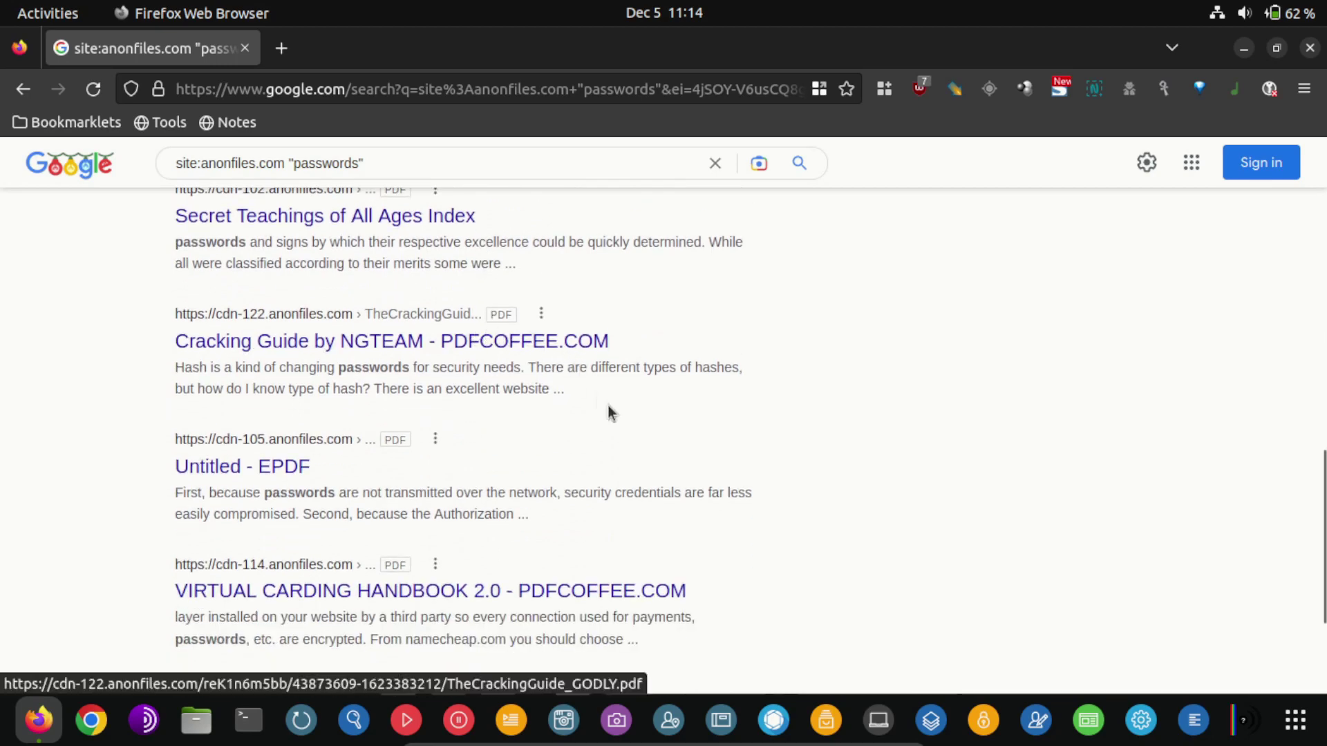
Select the anonfiles.com domain after site: in the "passwords" search query, ready for replacement
scroll(553, 498, "up", 10)
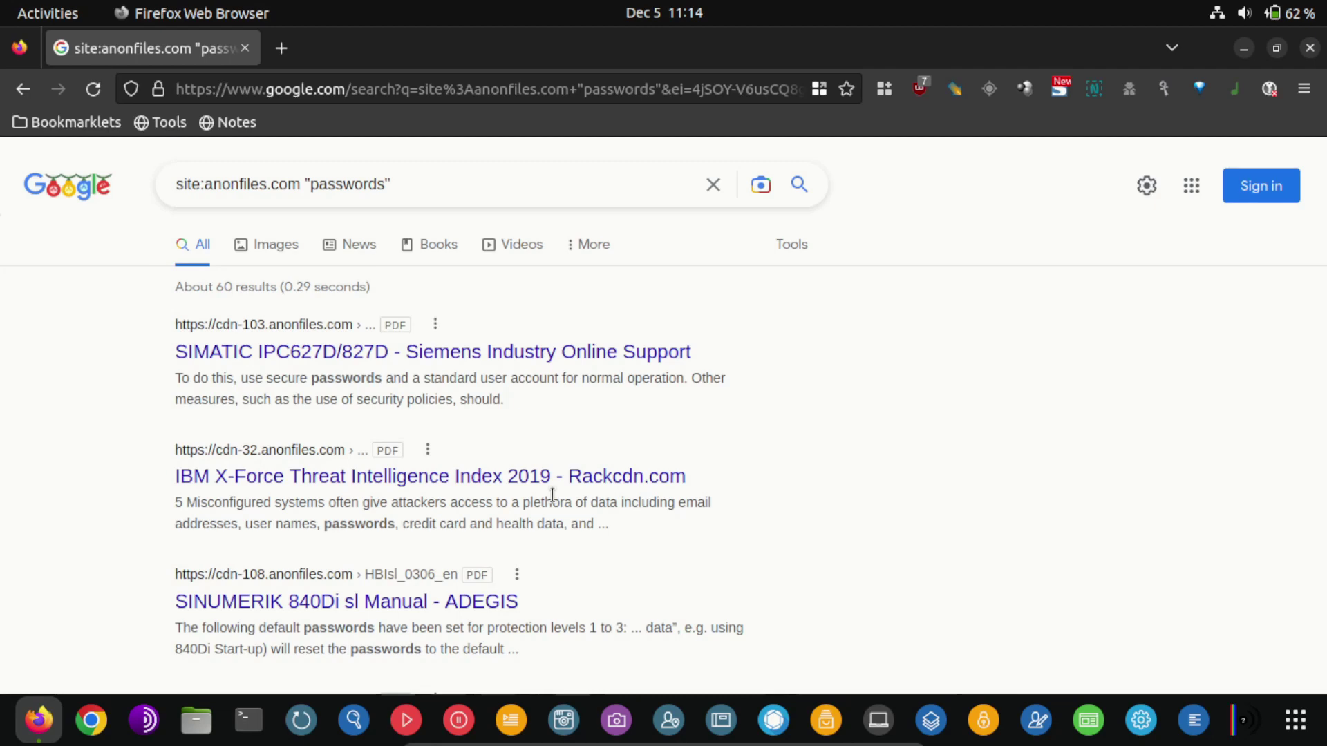
triple_click(289, 183)
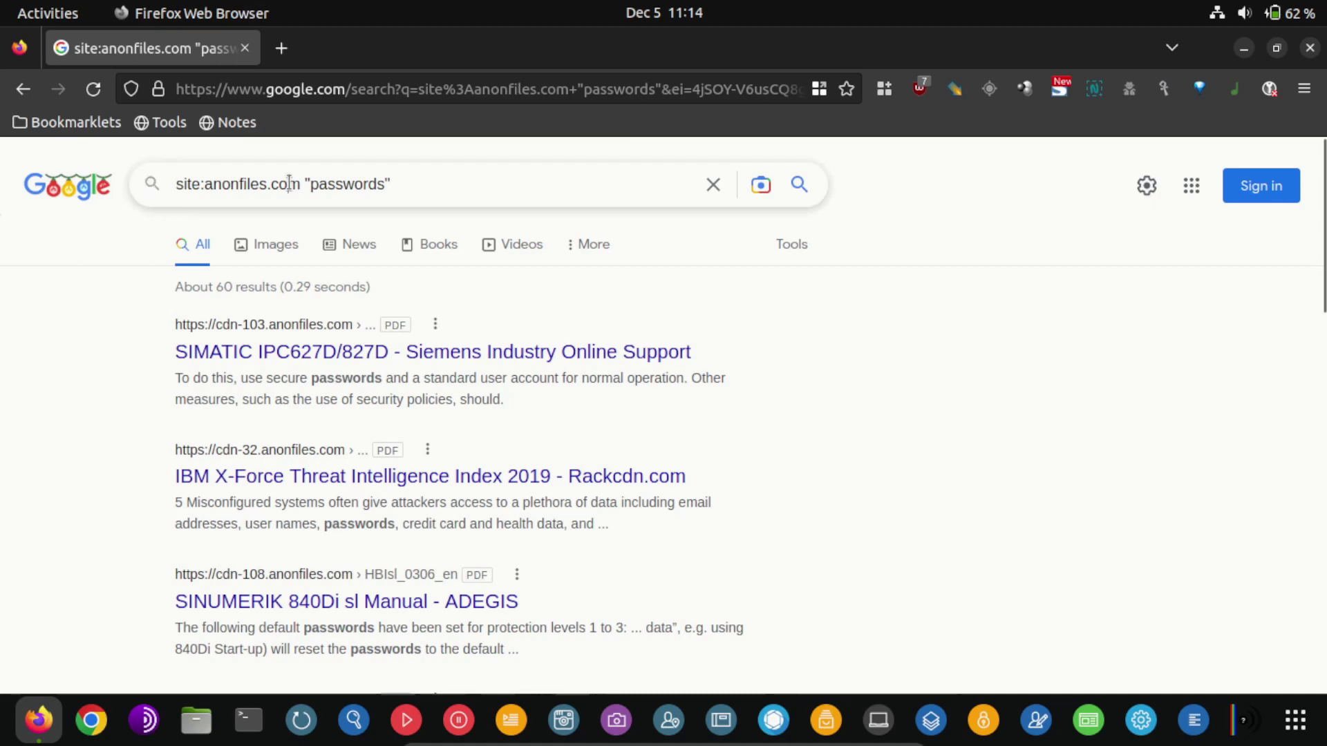
left_click(244, 188)
left_click_drag(213, 184, 307, 184)
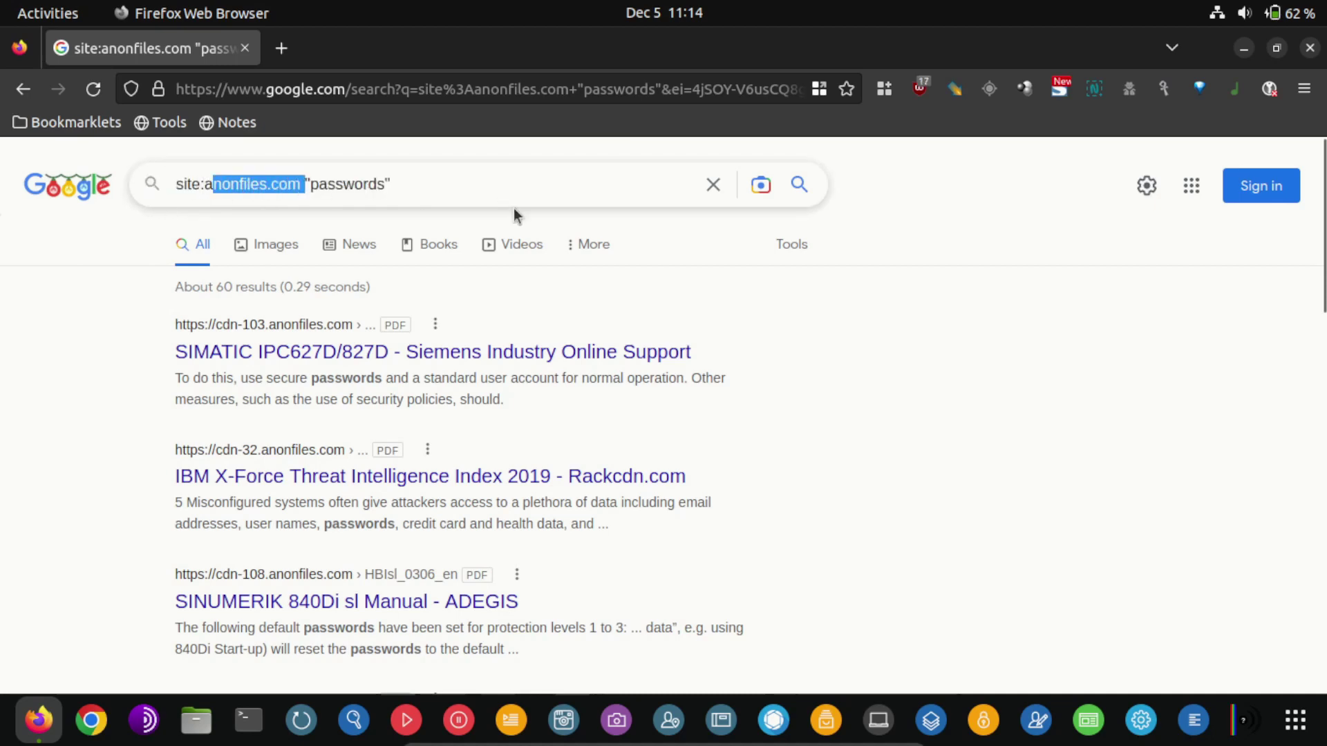
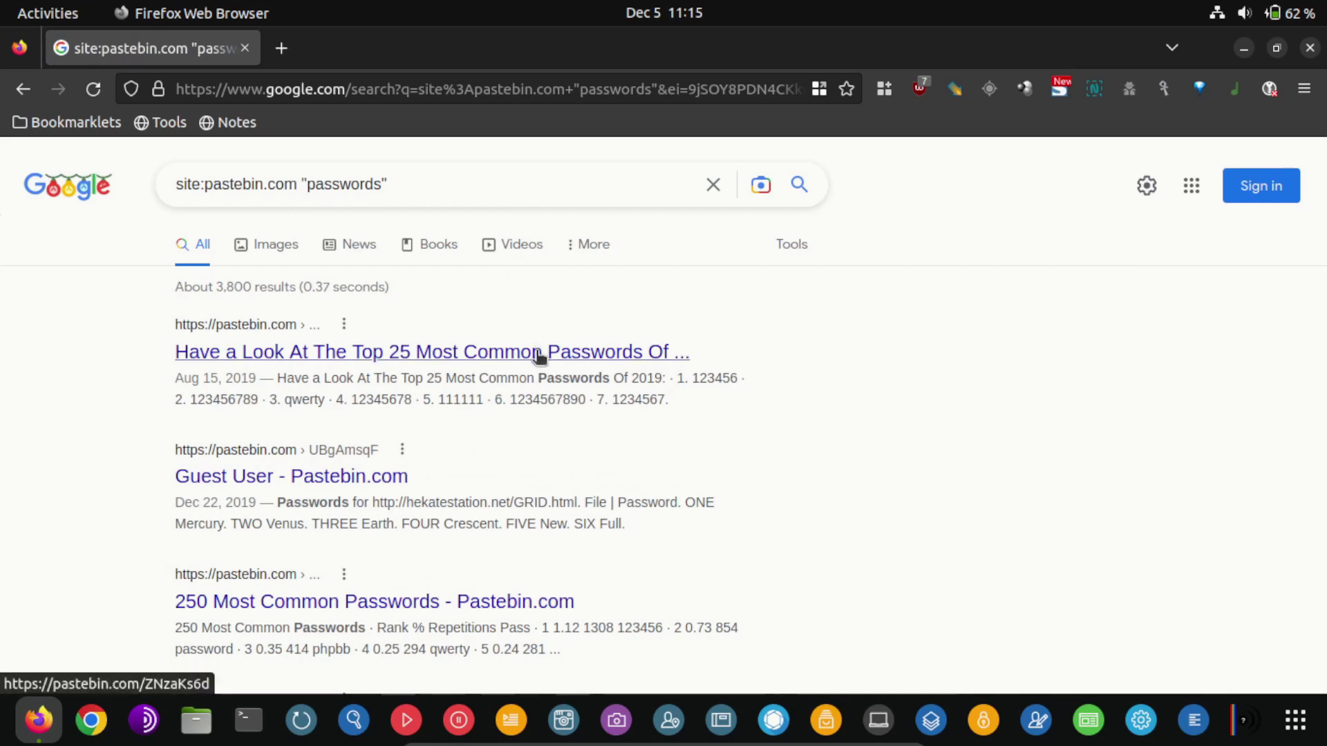
scroll(756, 446, "down", 5)
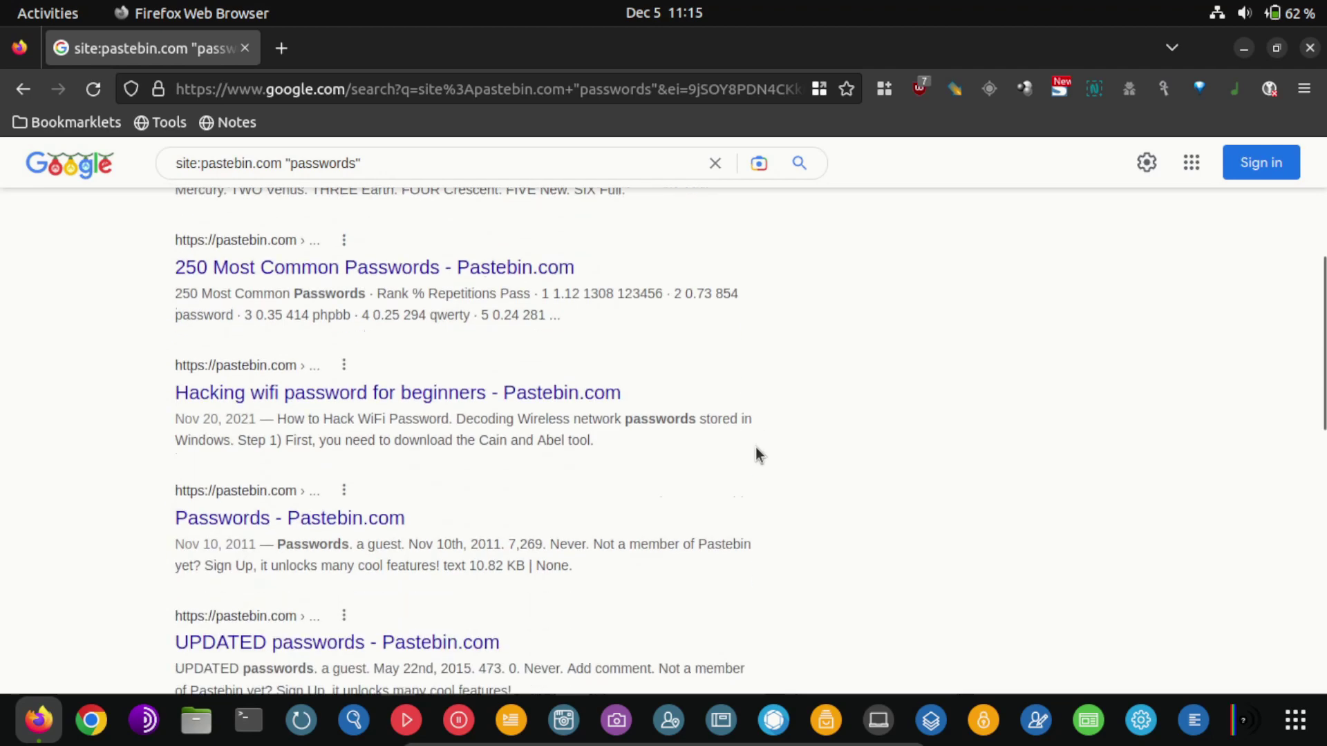
scroll(756, 454, "down", 5)
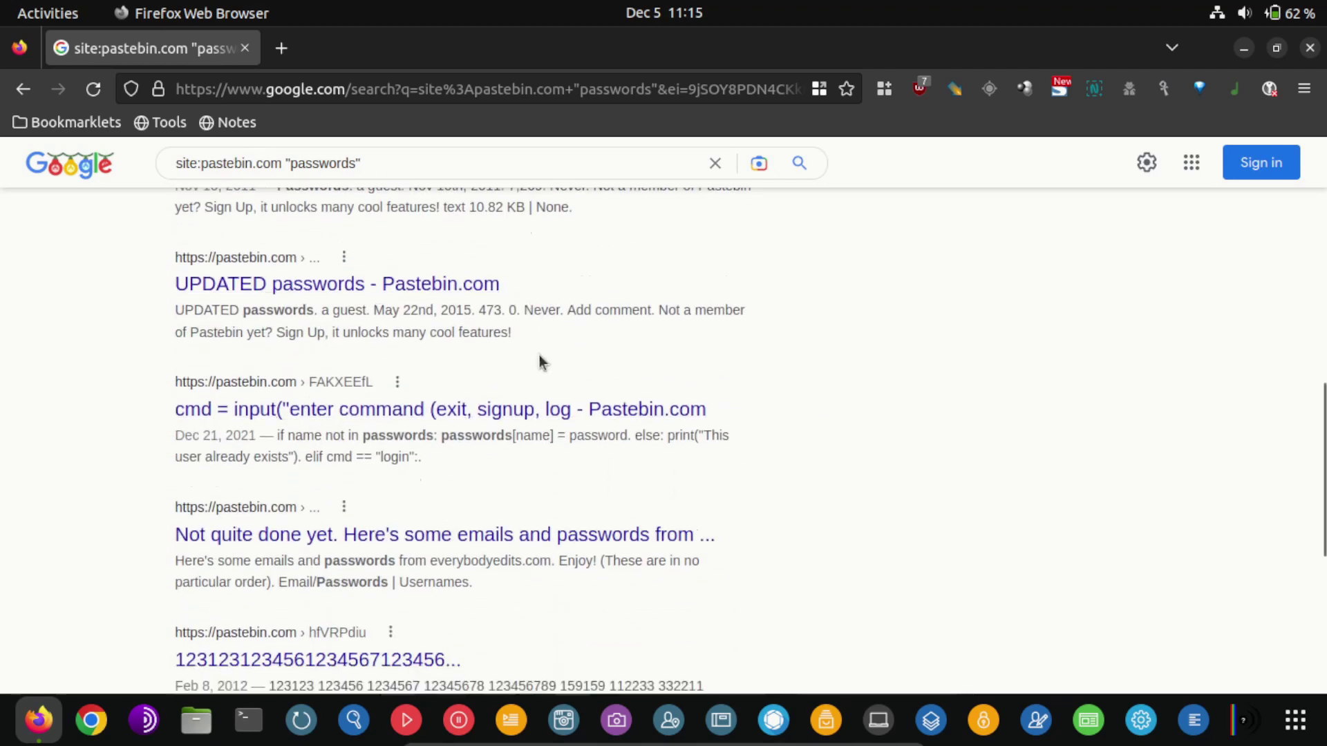
scroll(539, 359, "down", 3)
scroll(534, 387, "up", 15)
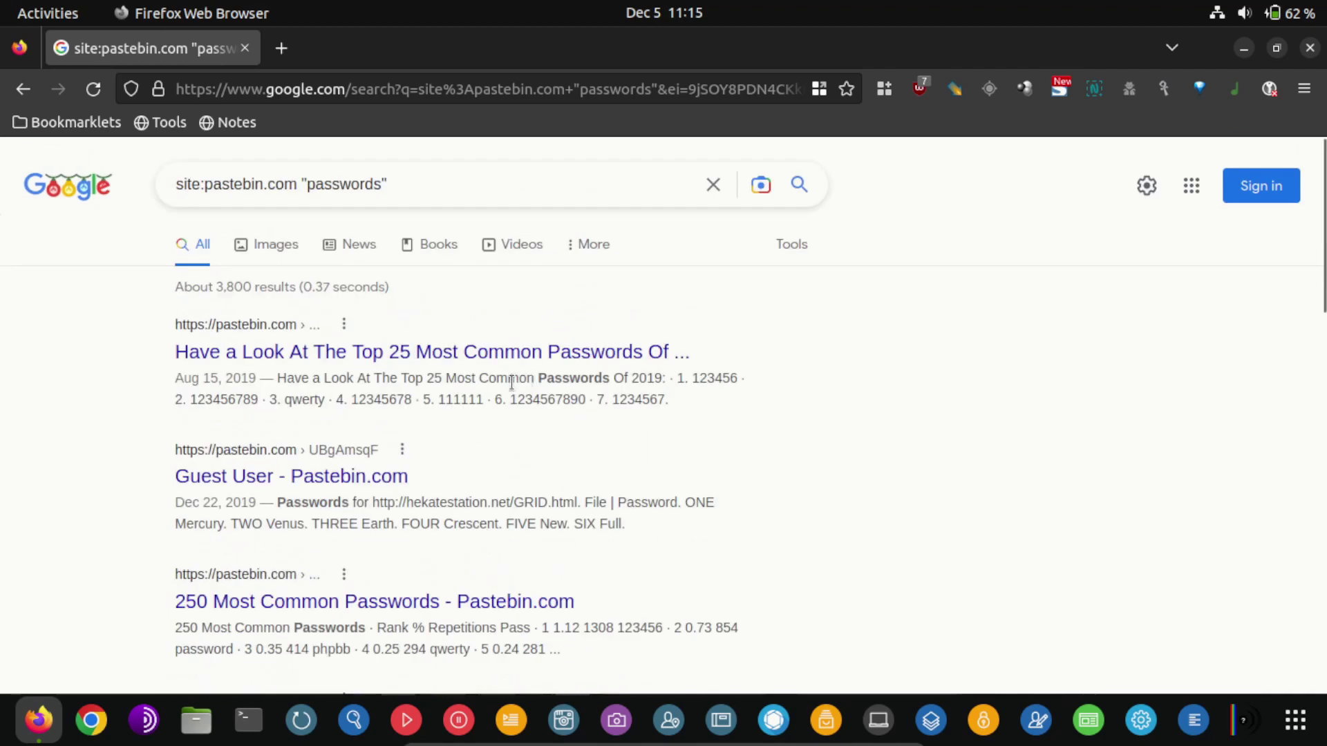
double_click(344, 184)
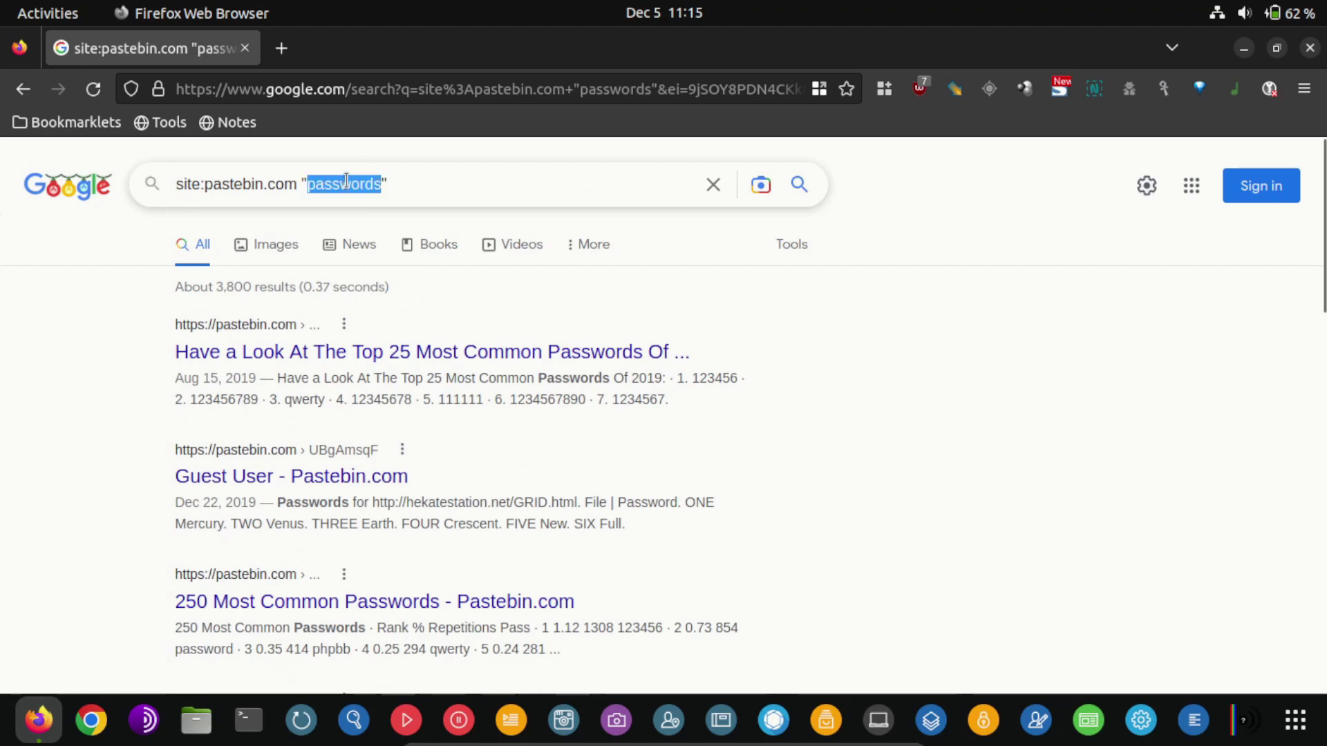
type("test@test.com")
key("Return")
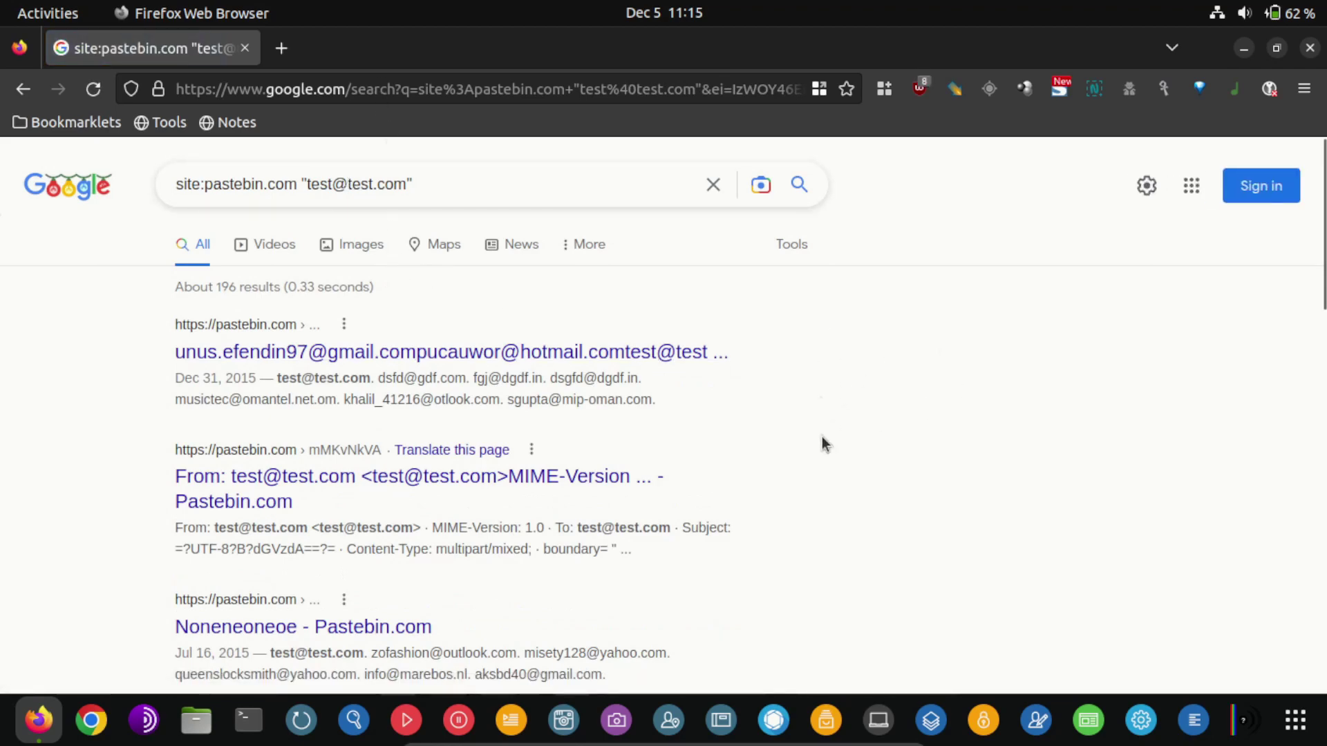
Review the Pastebin results and select a leaked Gmail address in the 'ok' snippet
scroll(347, 421, "down", 3)
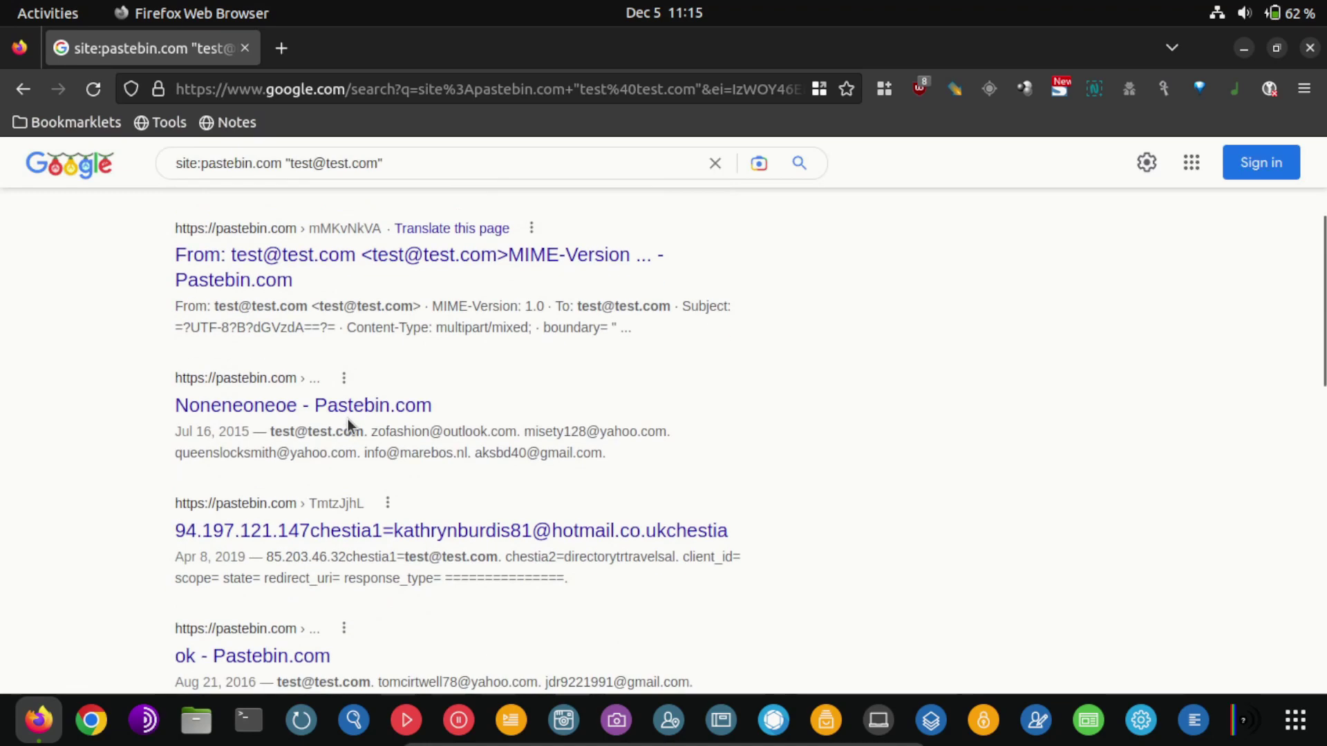
scroll(580, 439, "down", 2)
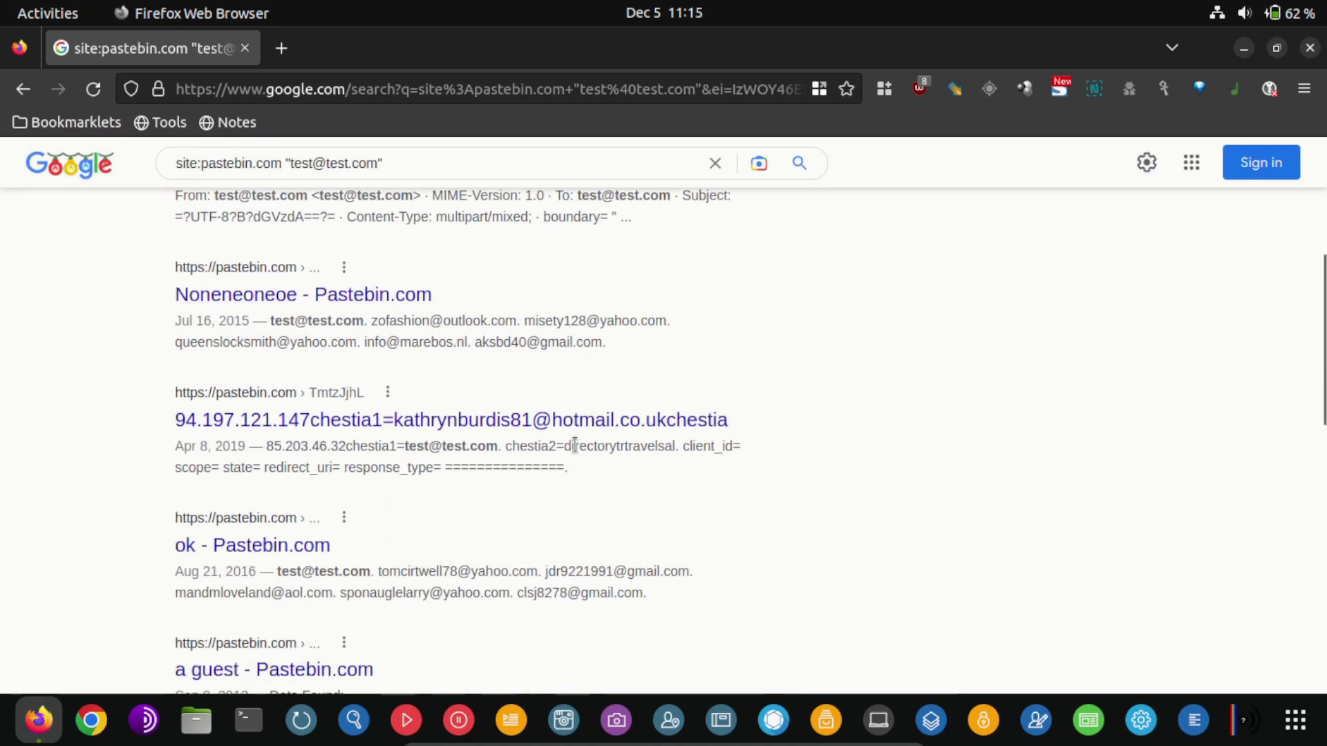
scroll(571, 452, "down", 3)
scroll(530, 451, "up", 4)
scroll(530, 451, "down", 3)
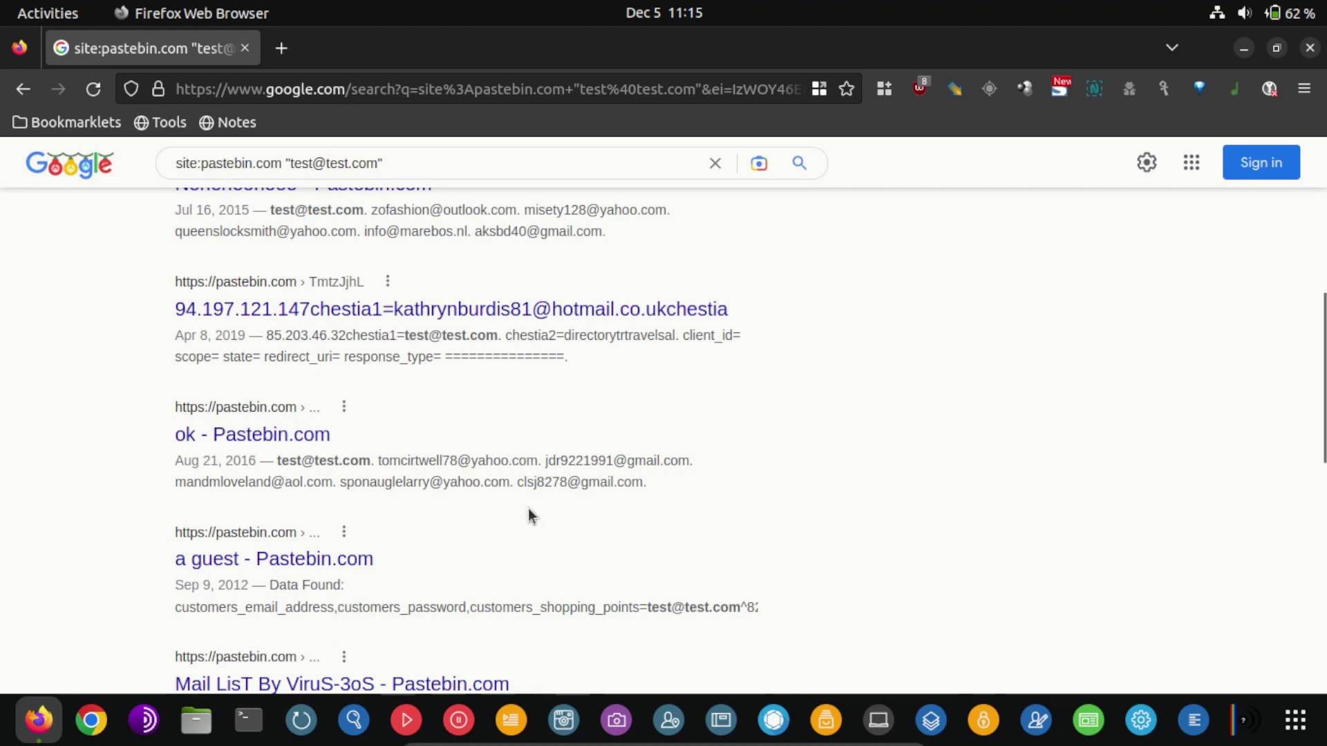
scroll(684, 492, "up", 5)
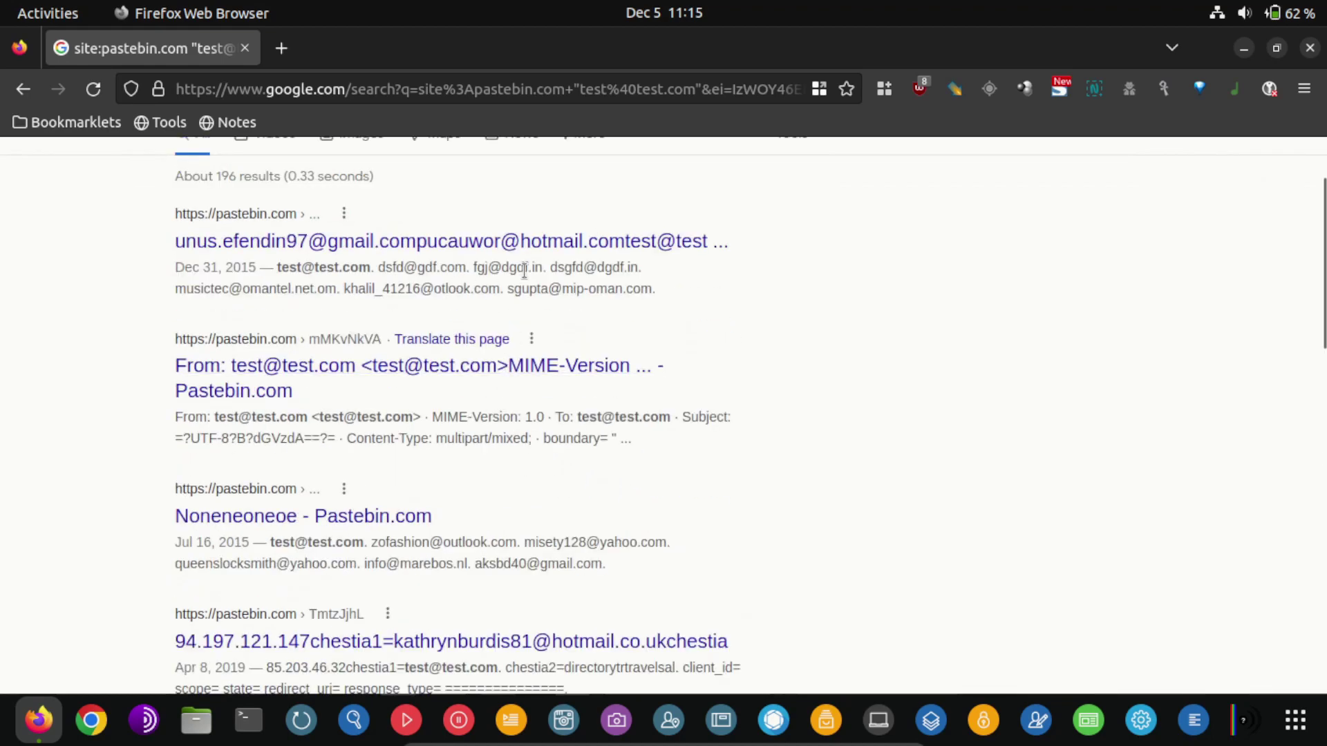
scroll(610, 286, "down", 9)
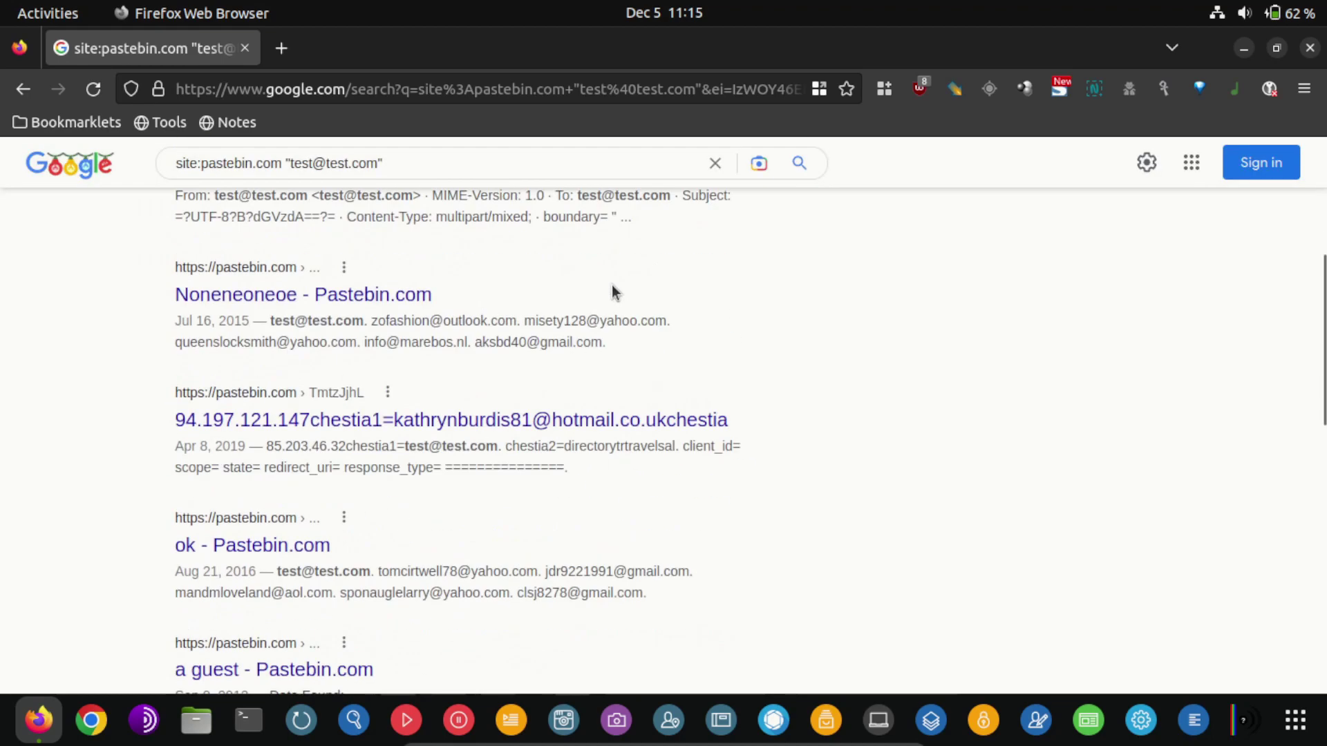
scroll(608, 289, "down", 4)
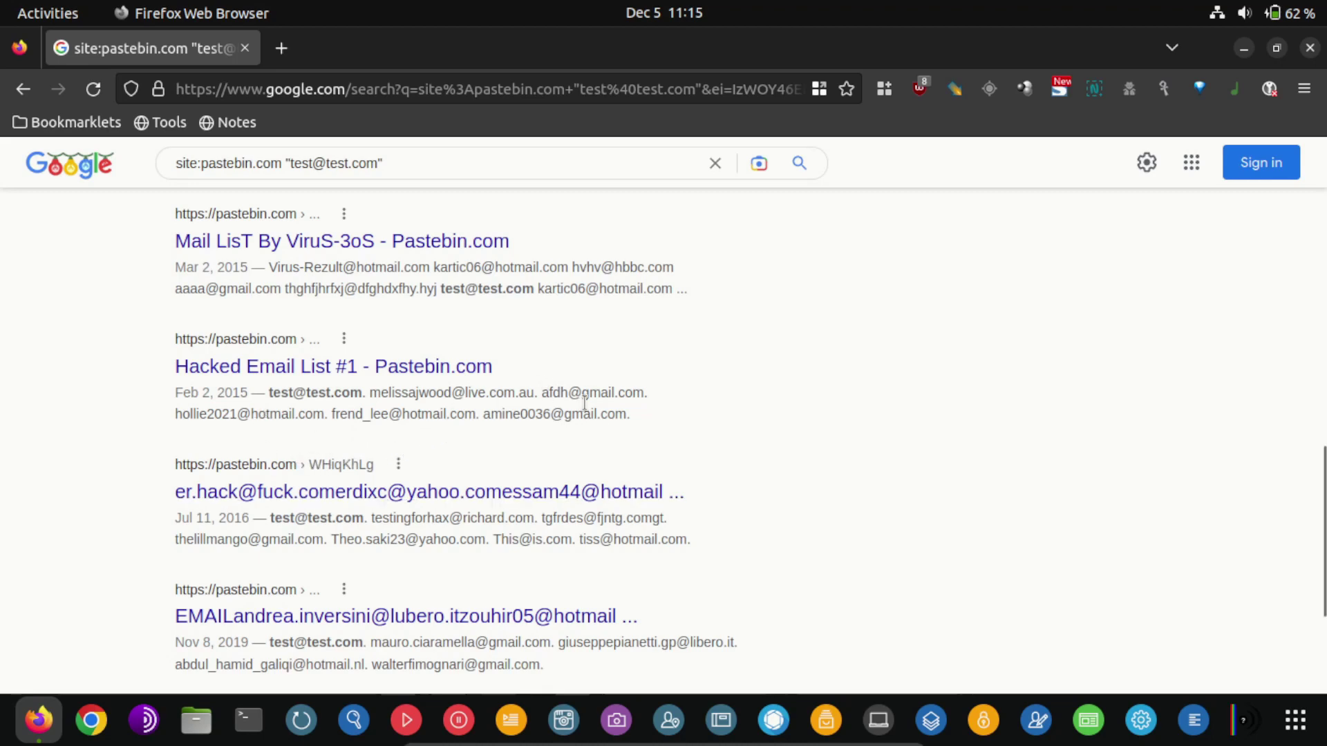
scroll(722, 496, "up", 3)
scroll(622, 470, "up", 2)
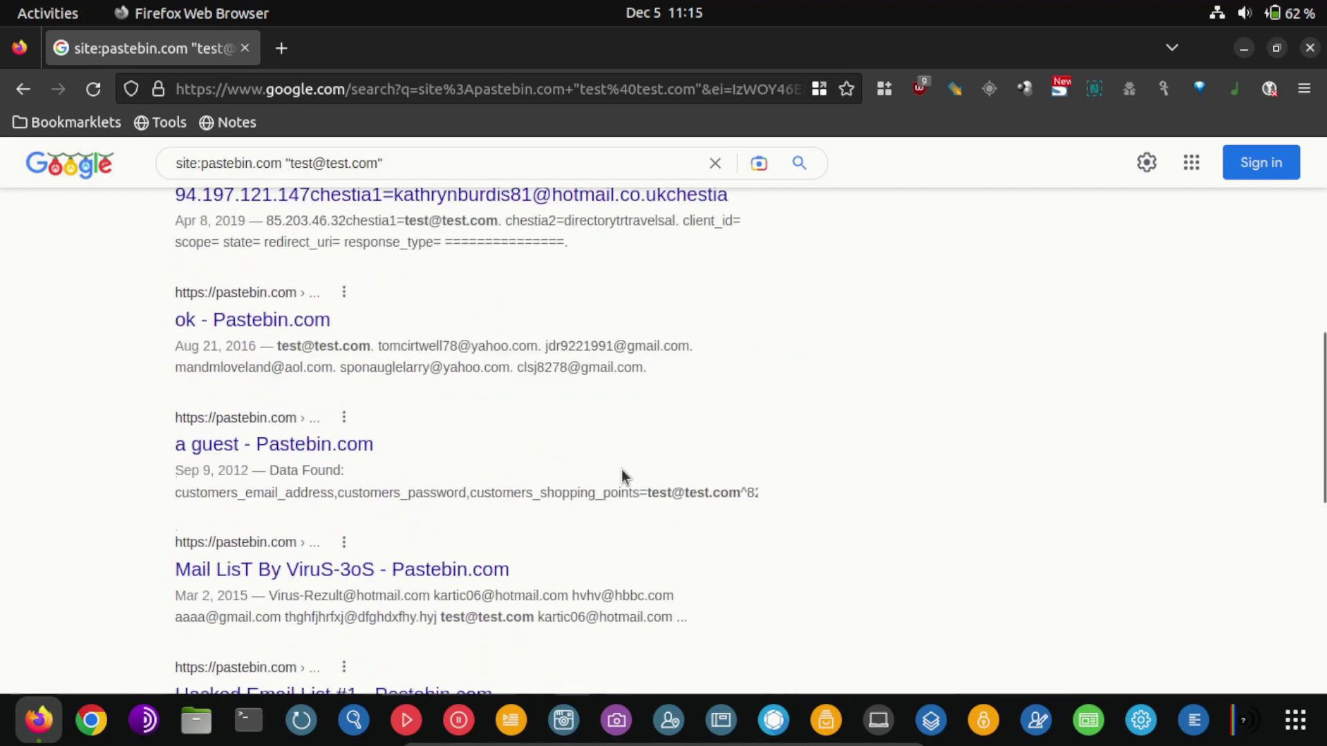
scroll(639, 488, "up", 1)
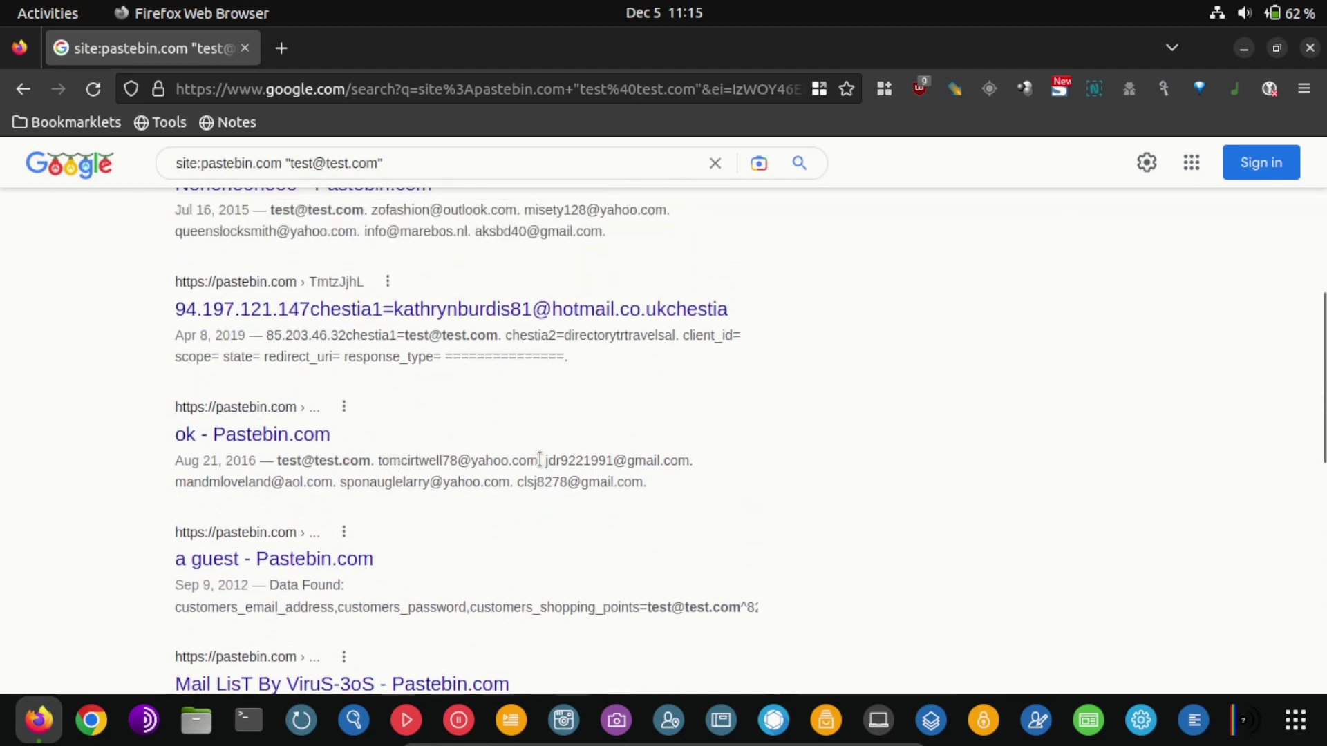
left_click_drag(544, 460, 685, 465)
key("ctrl+c")
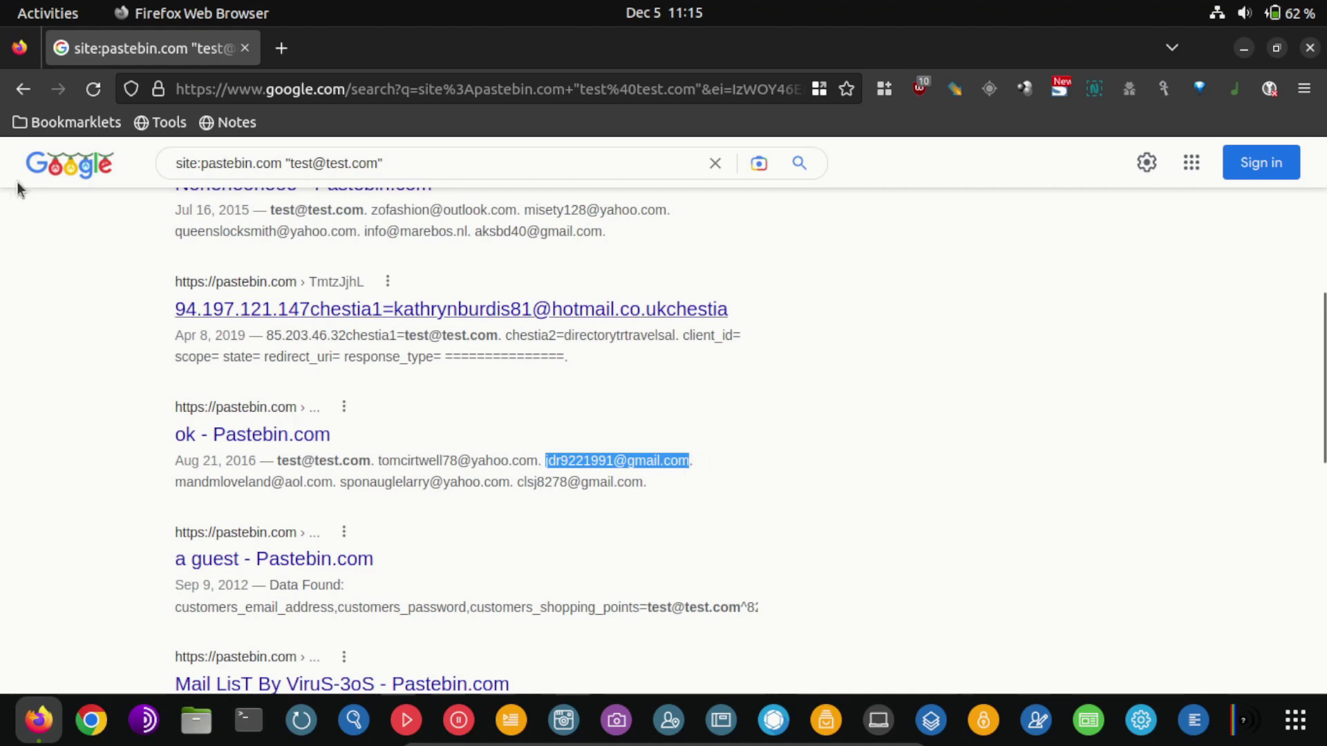
Open Have I Been Pwned in a new tab by searching for hibp
left_click(281, 47)
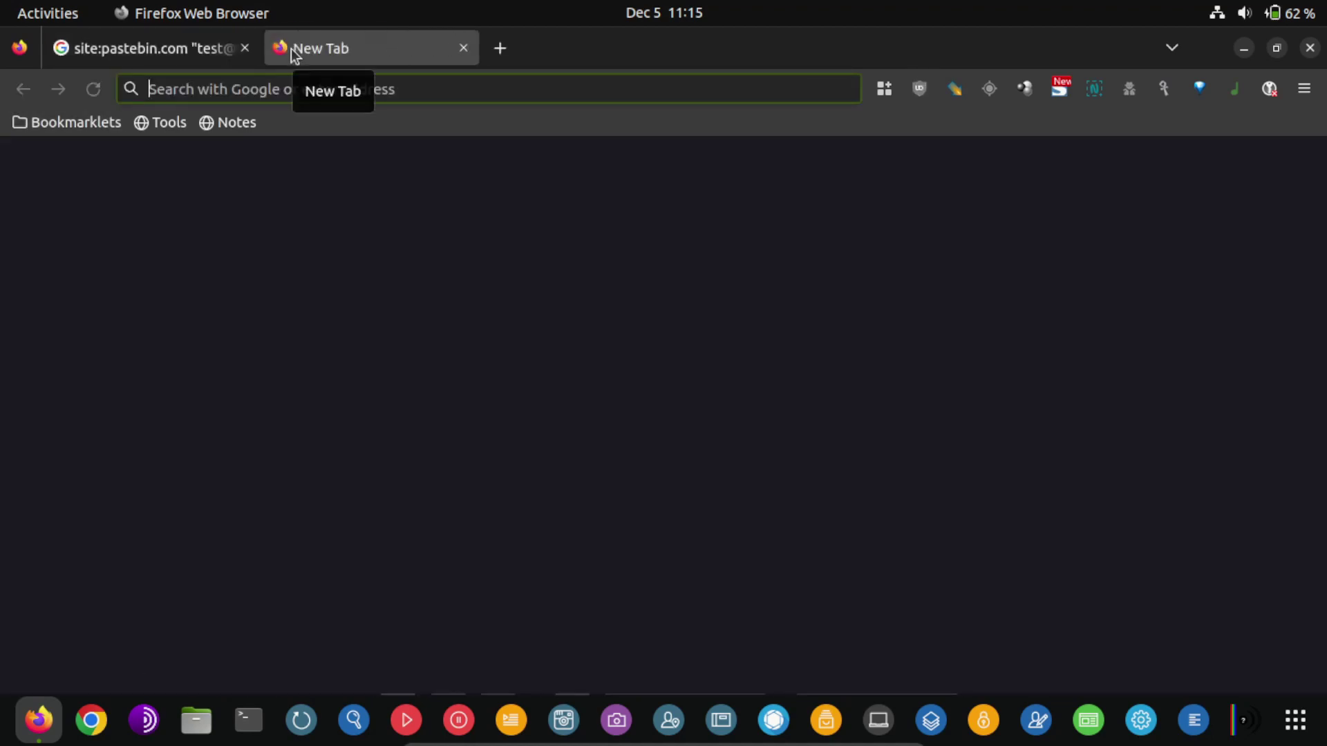
type("hibp")
key("Return")
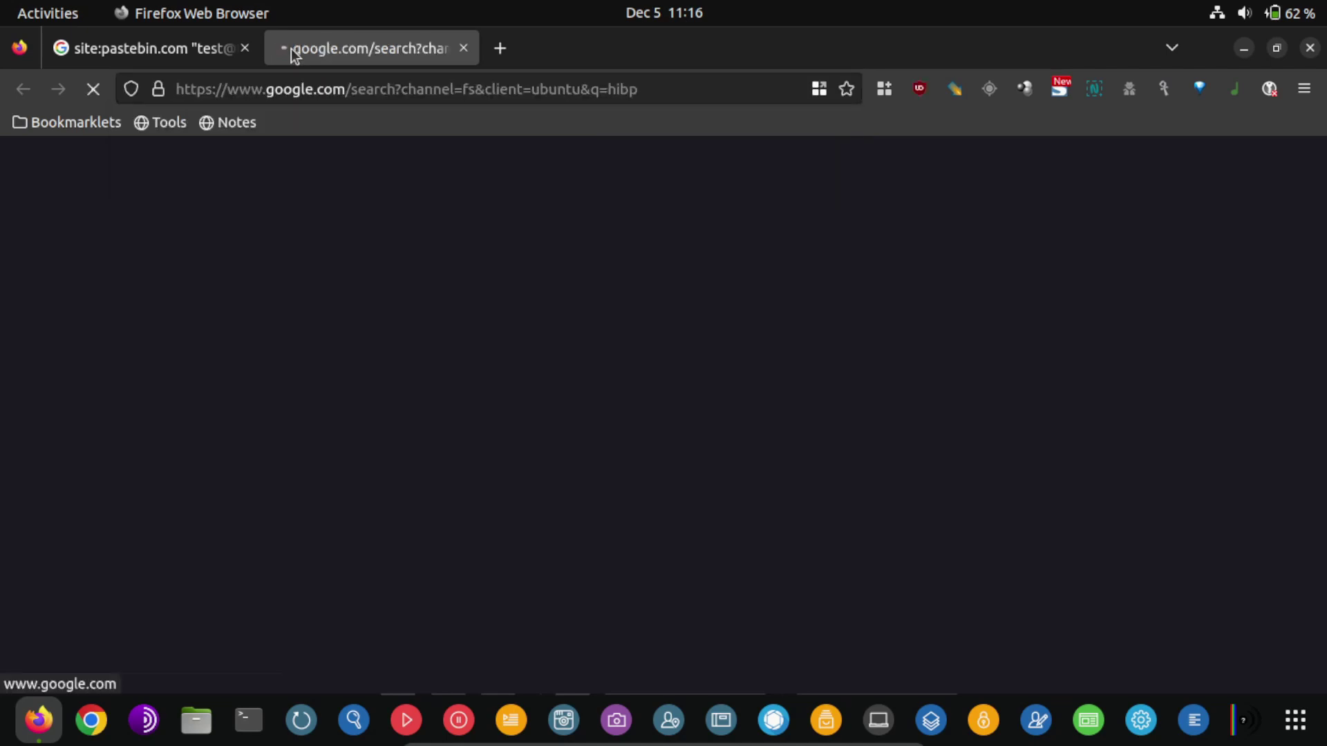
left_click(305, 366)
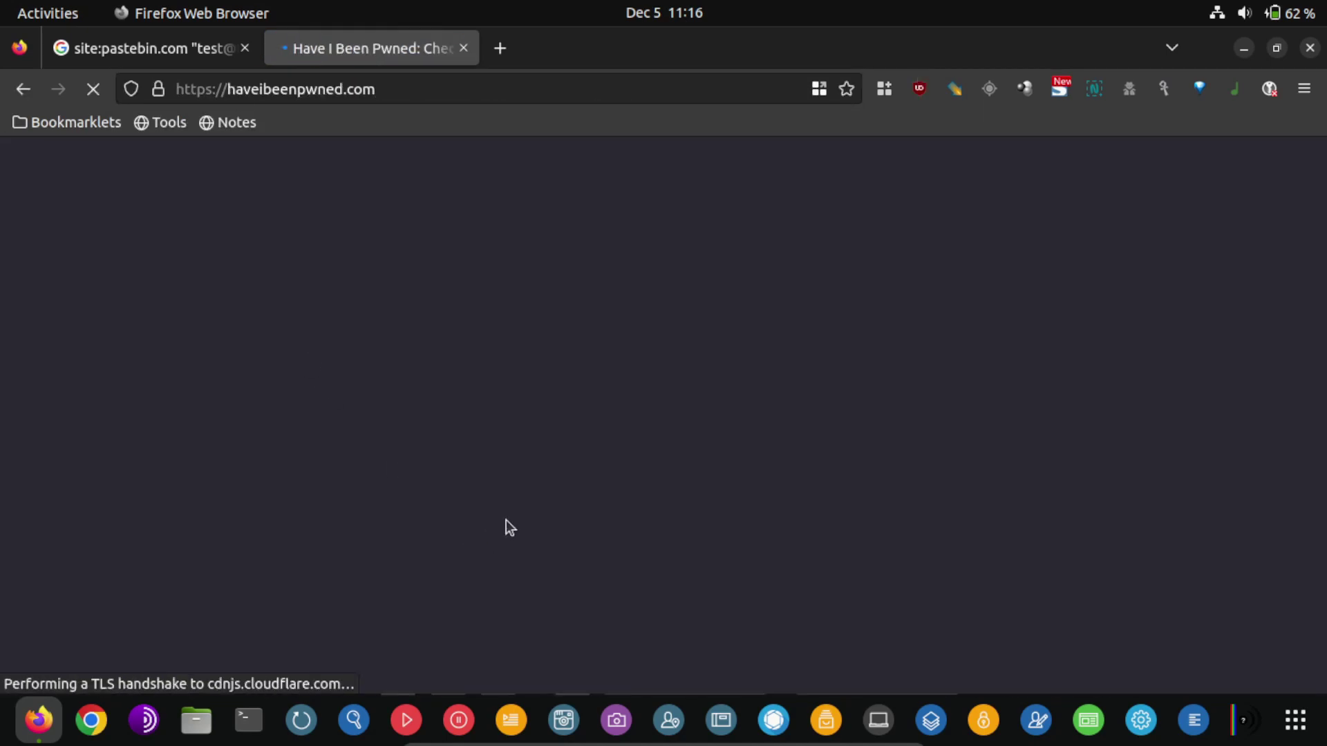
Check the copied Gmail address, which shows the Zynga breach and the 'ok' paste
key("ctrl+v")
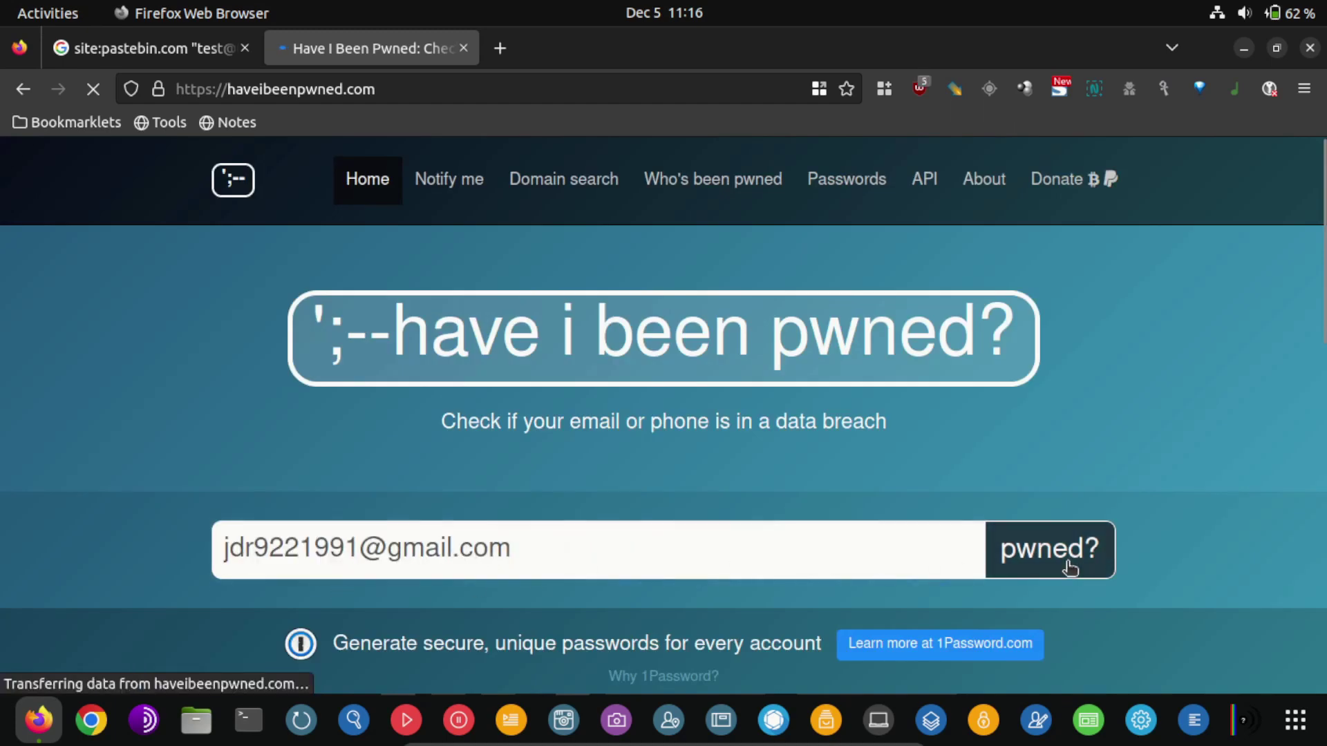
left_click(1047, 558)
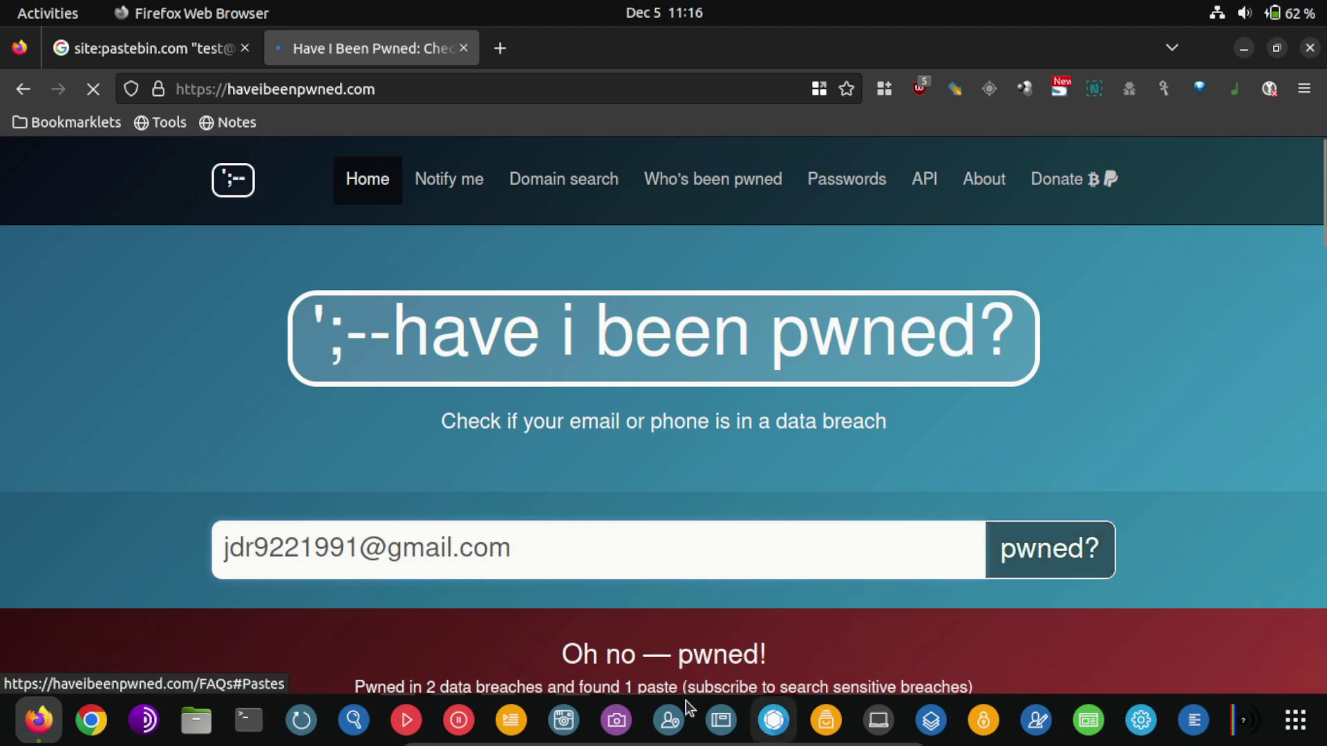
scroll(674, 680, "down", 8)
scroll(622, 595, "down", 7)
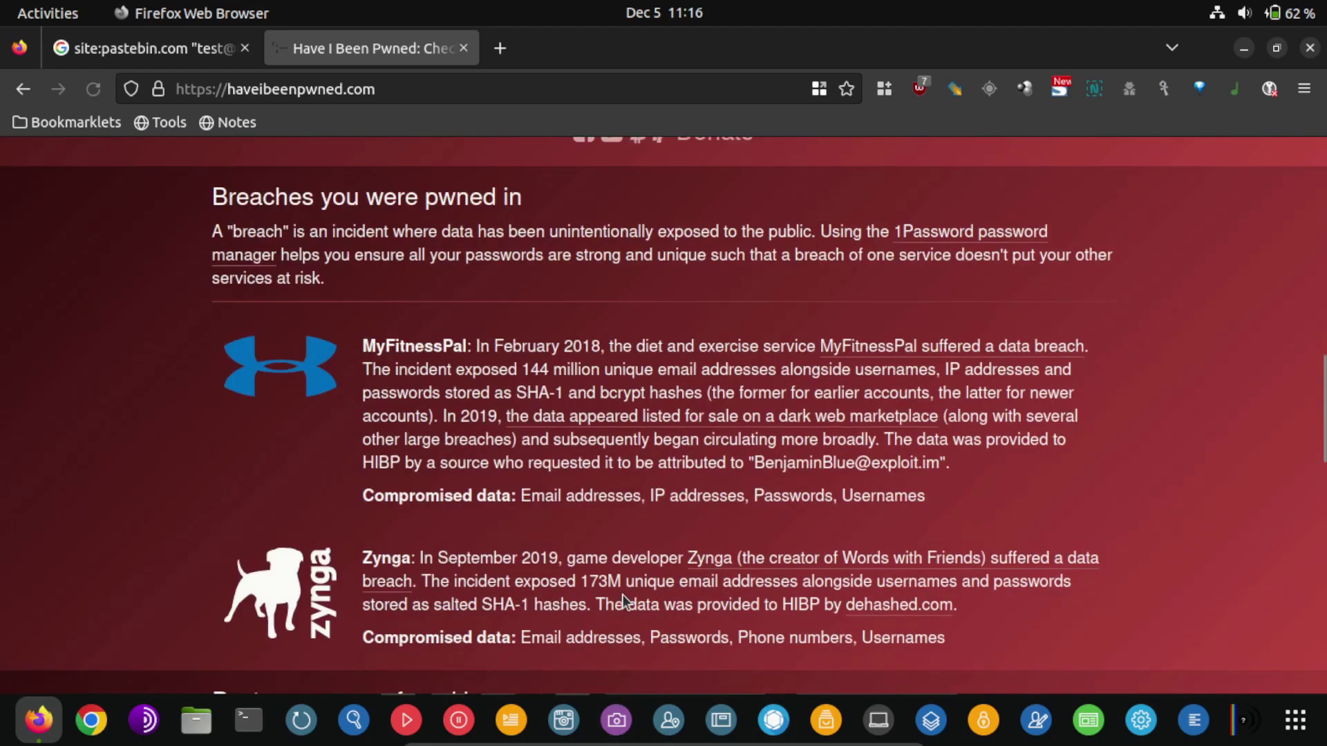
scroll(622, 594, "up", 3)
scroll(273, 322, "down", 3)
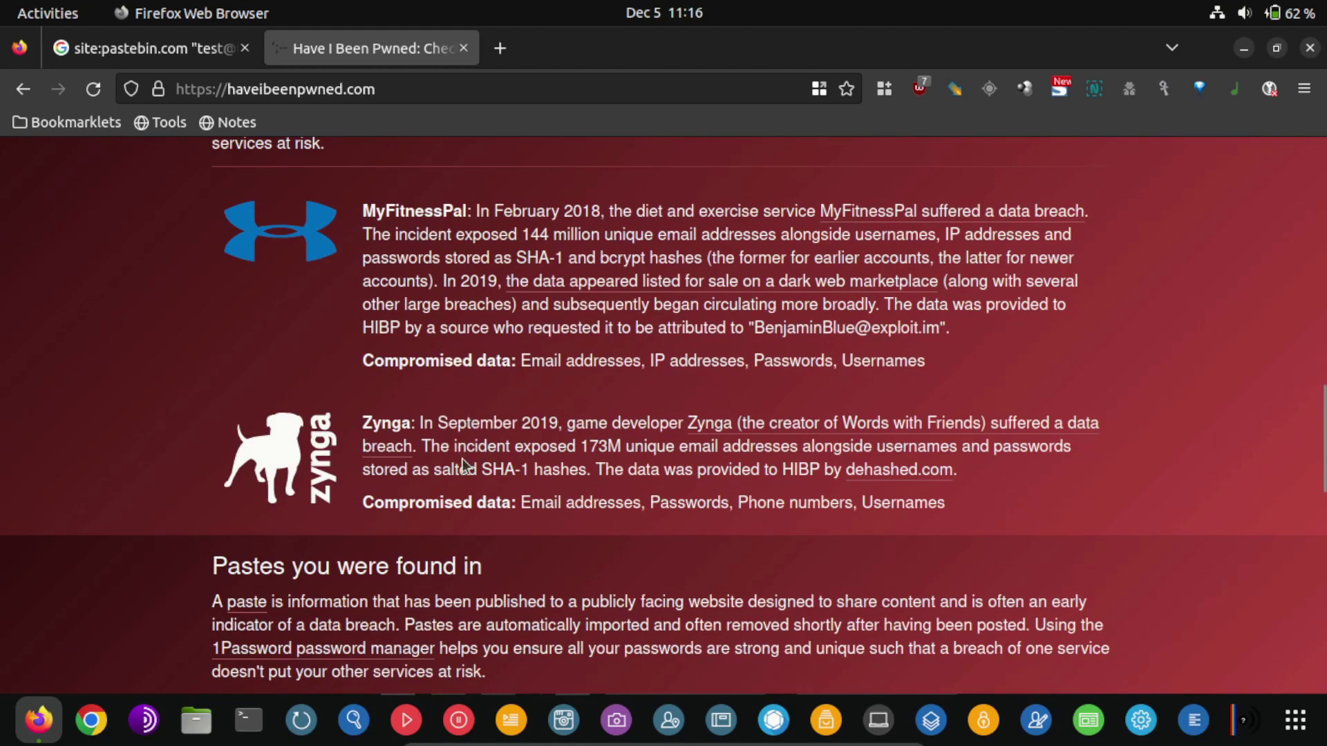
scroll(470, 463, "down", 6)
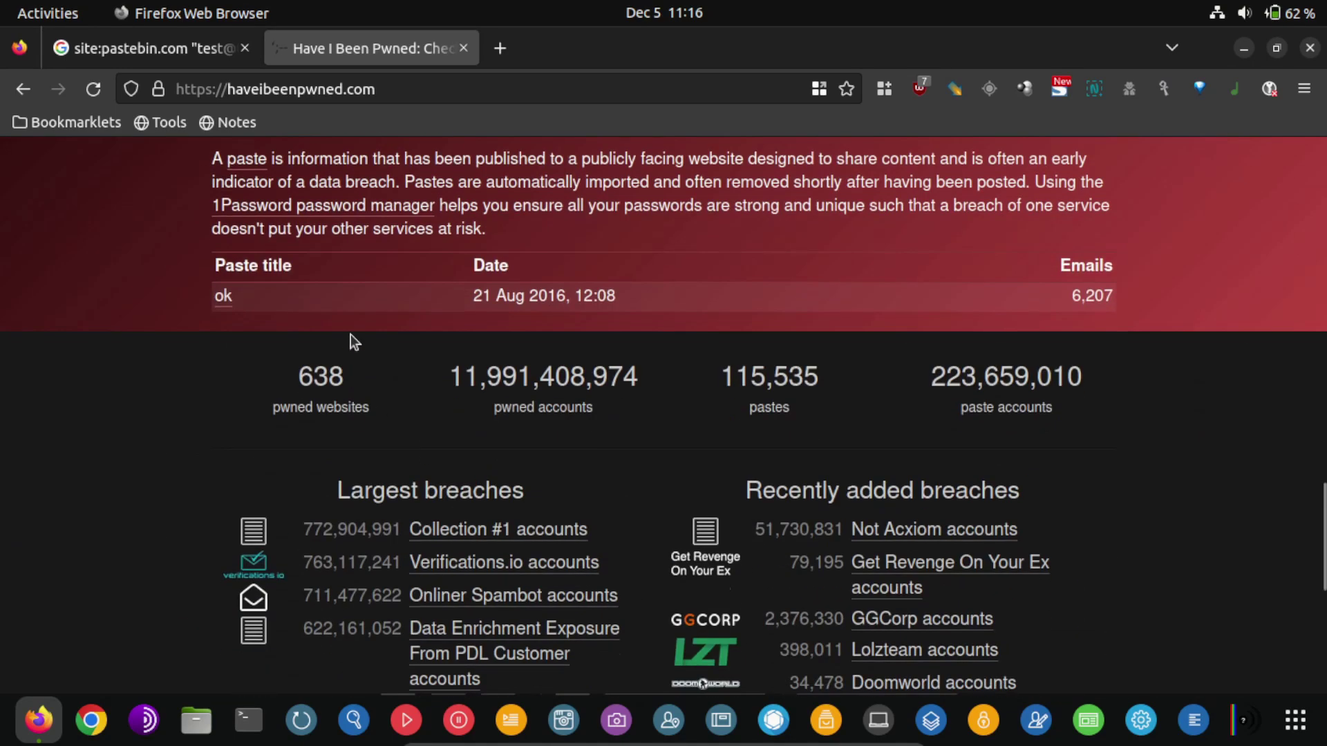
scroll(227, 553, "up", 3)
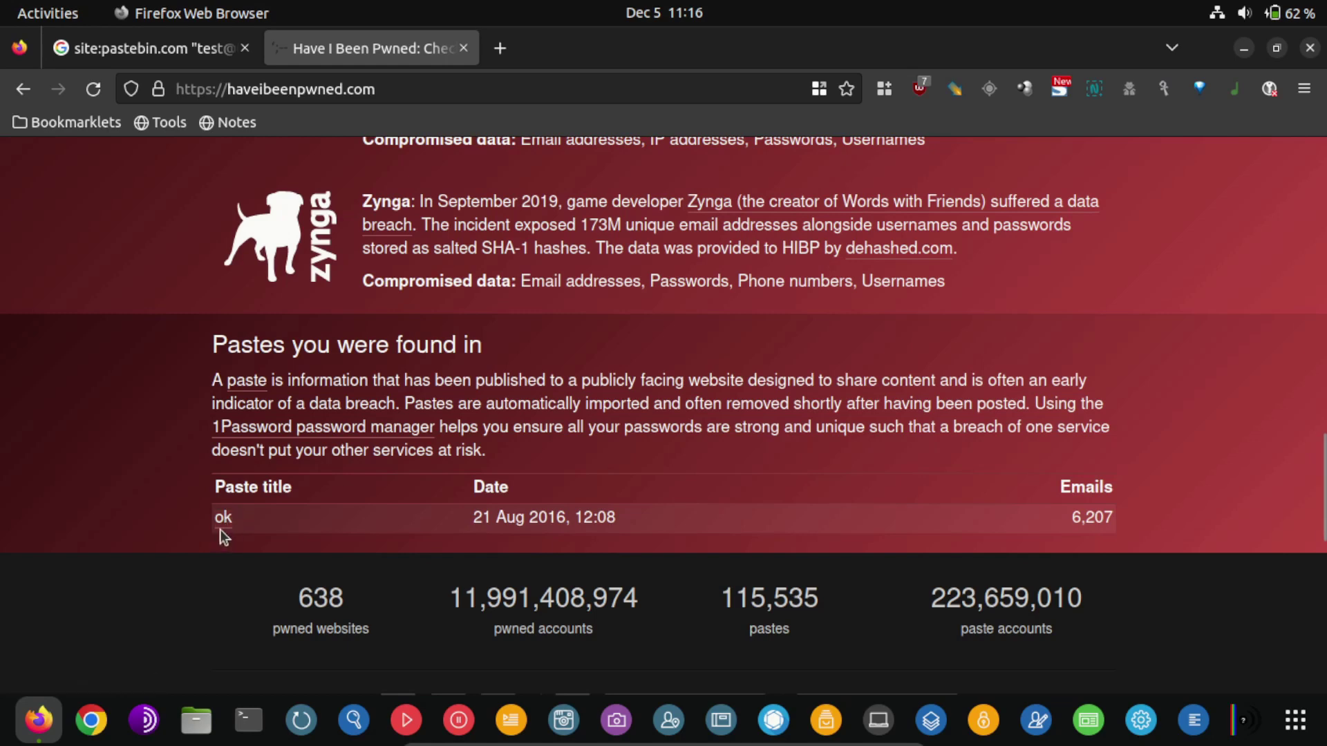
Open the 'ok' paste in a new tab and scroll through its e-mail list
middle_click(220, 529)
left_click(615, 65)
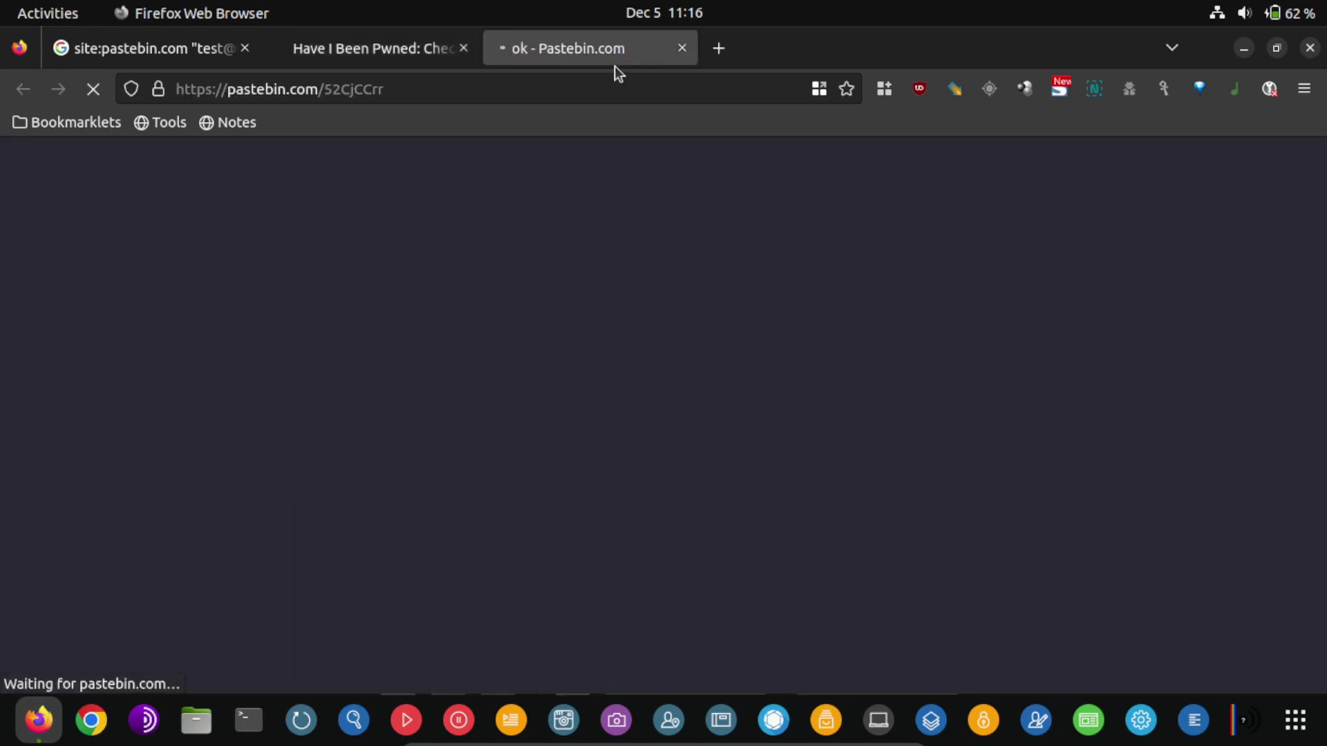
scroll(607, 516, "down", 5)
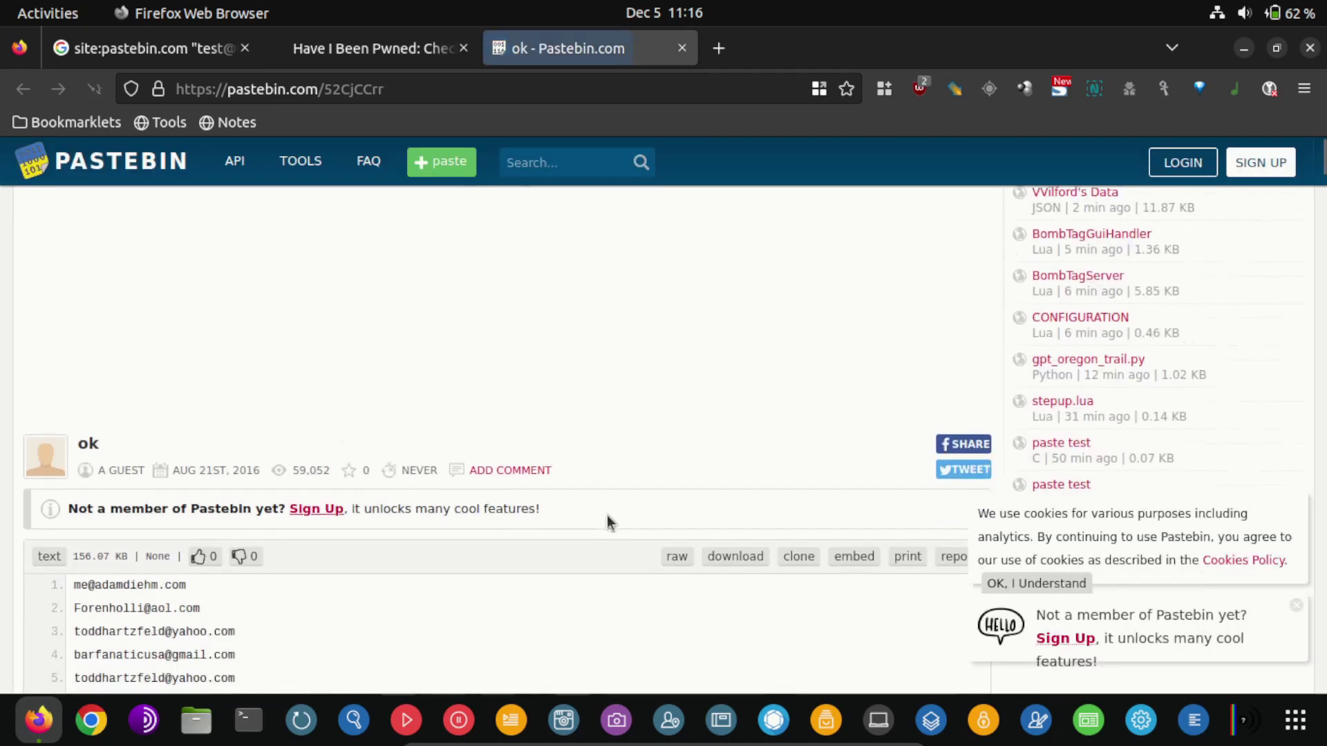
scroll(607, 516, "down", 20)
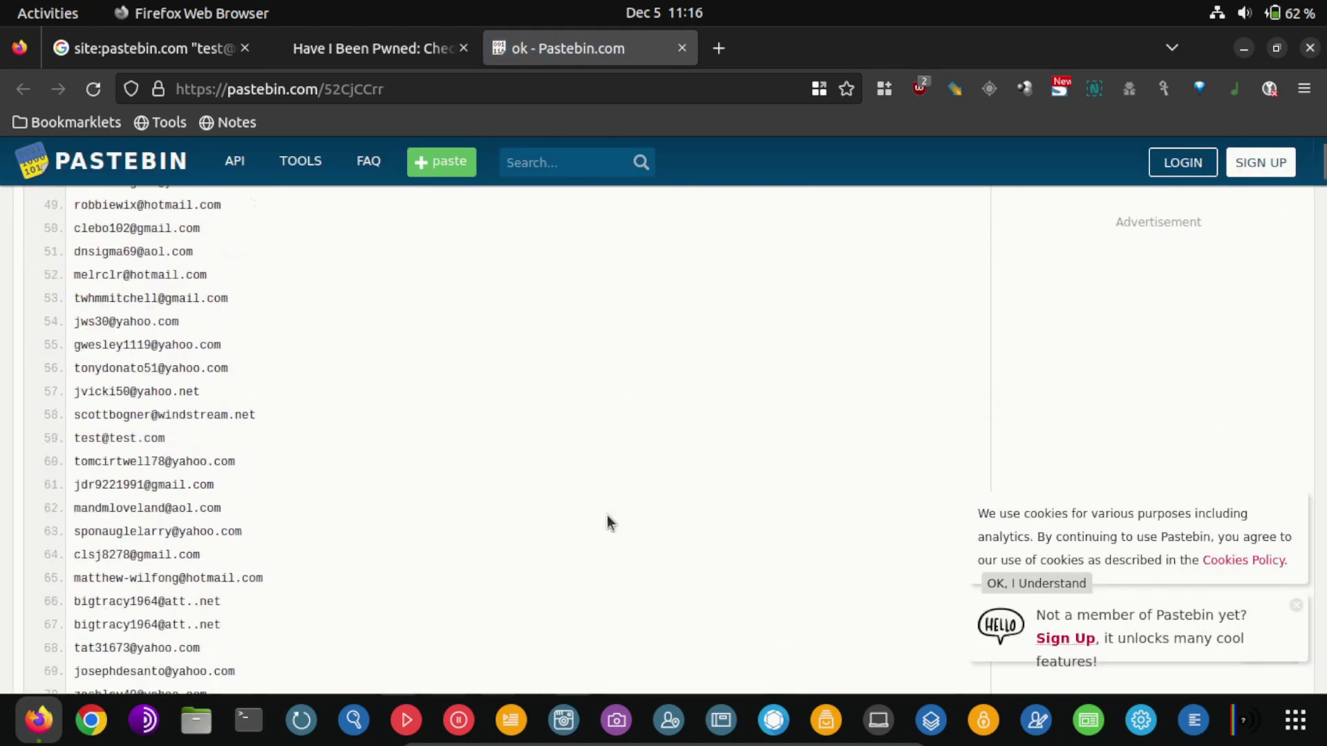
scroll(607, 516, "down", 20)
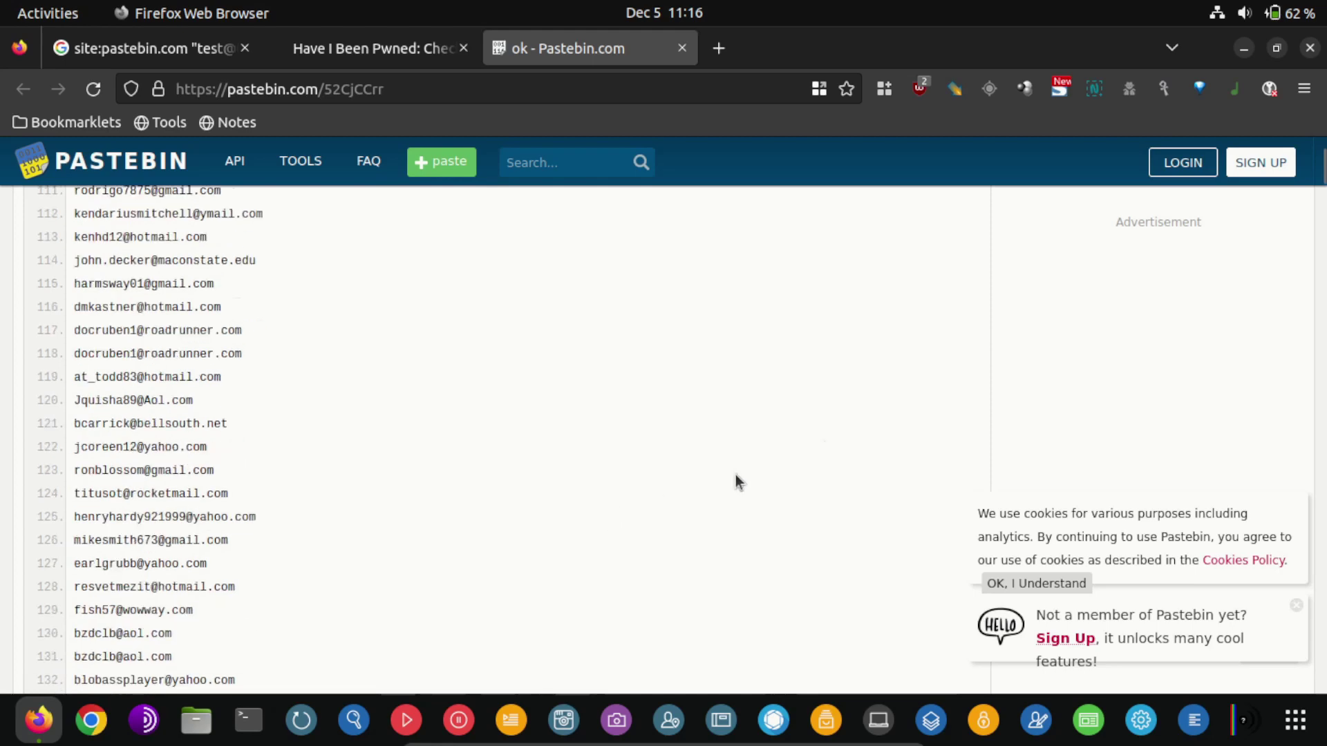
scroll(683, 591, "down", 20)
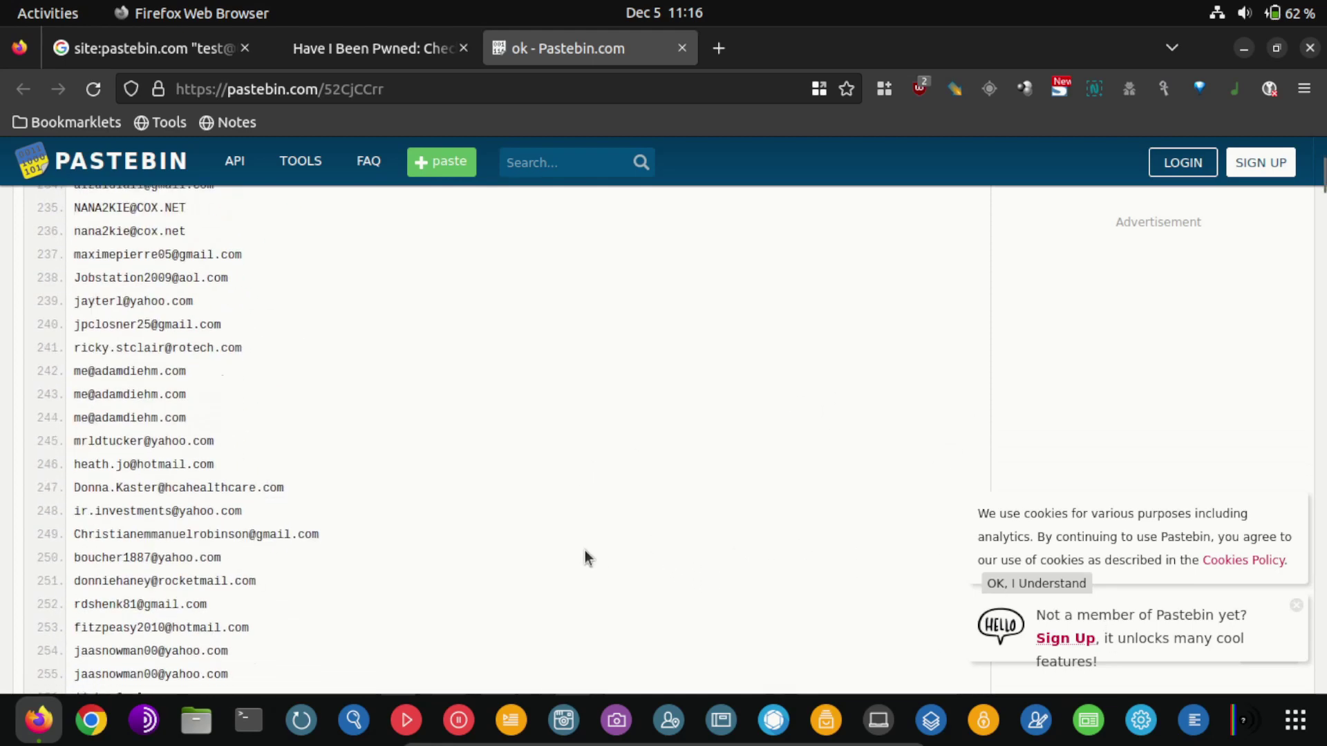
scroll(592, 538, "down", 12)
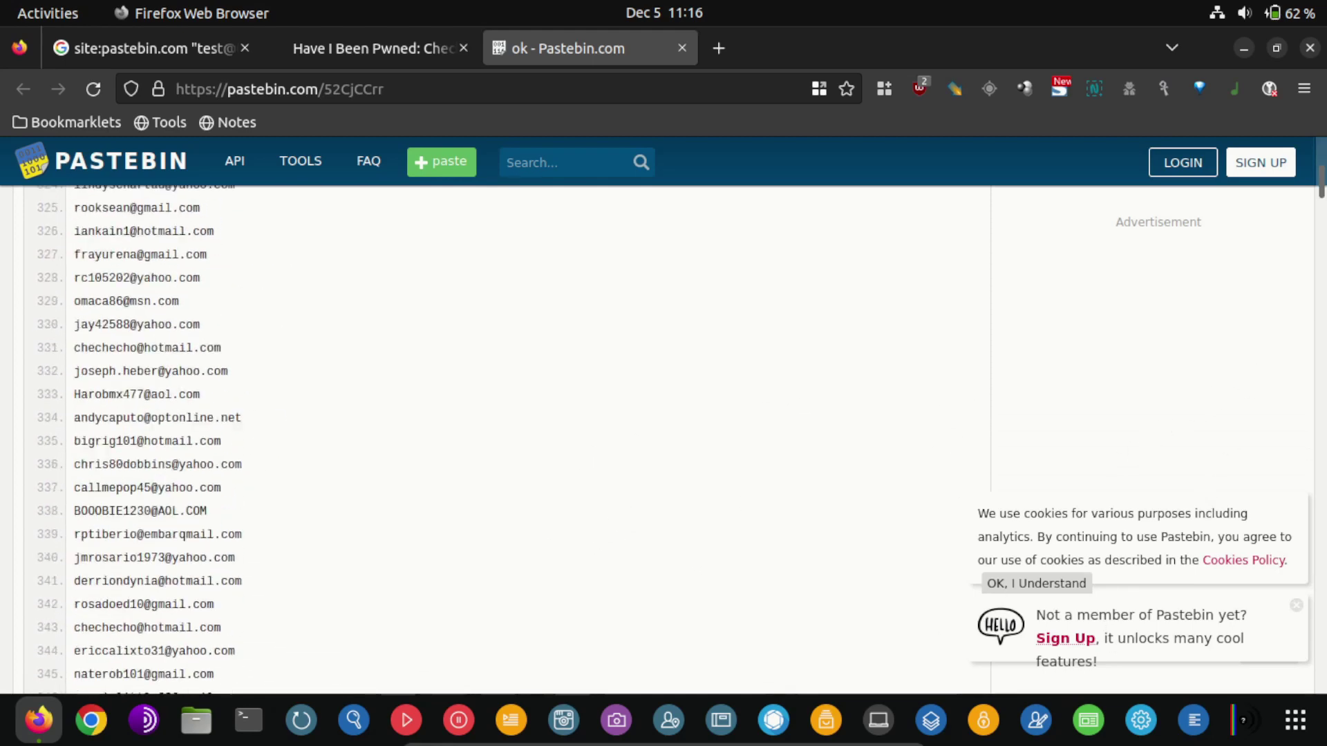
left_click_drag(1318, 194, 1322, 684)
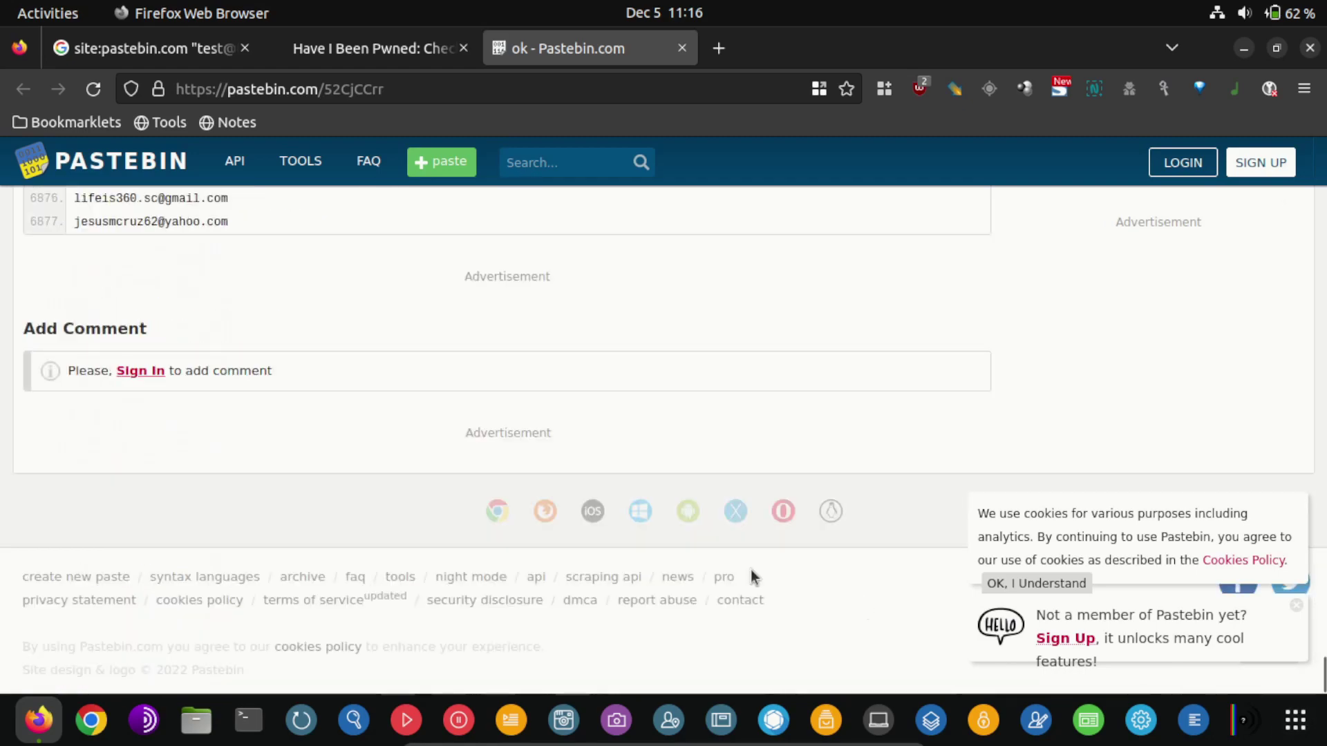
Dismiss the Pastebin sign-up popup and cookie notice, then return to Have I Been Pwned
scroll(597, 531, "up", 5)
scroll(600, 530, "up", 1)
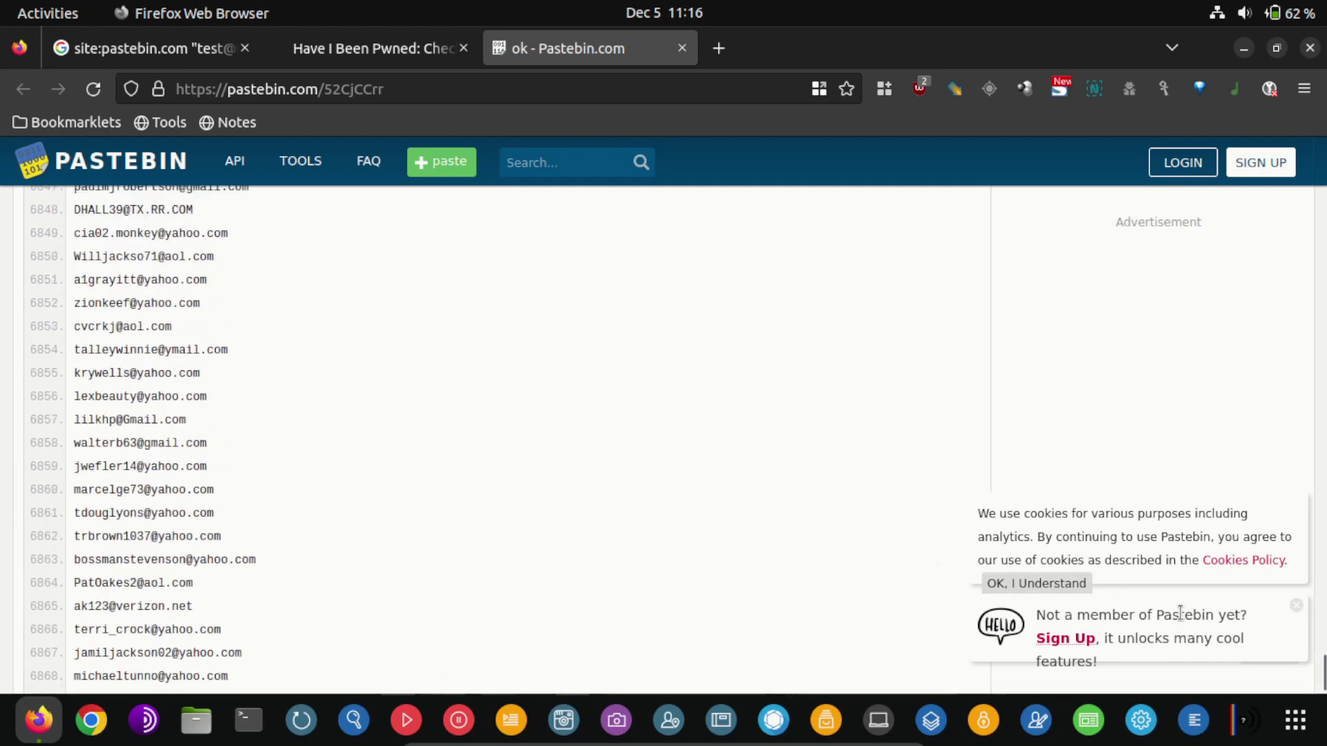
left_click(1296, 606)
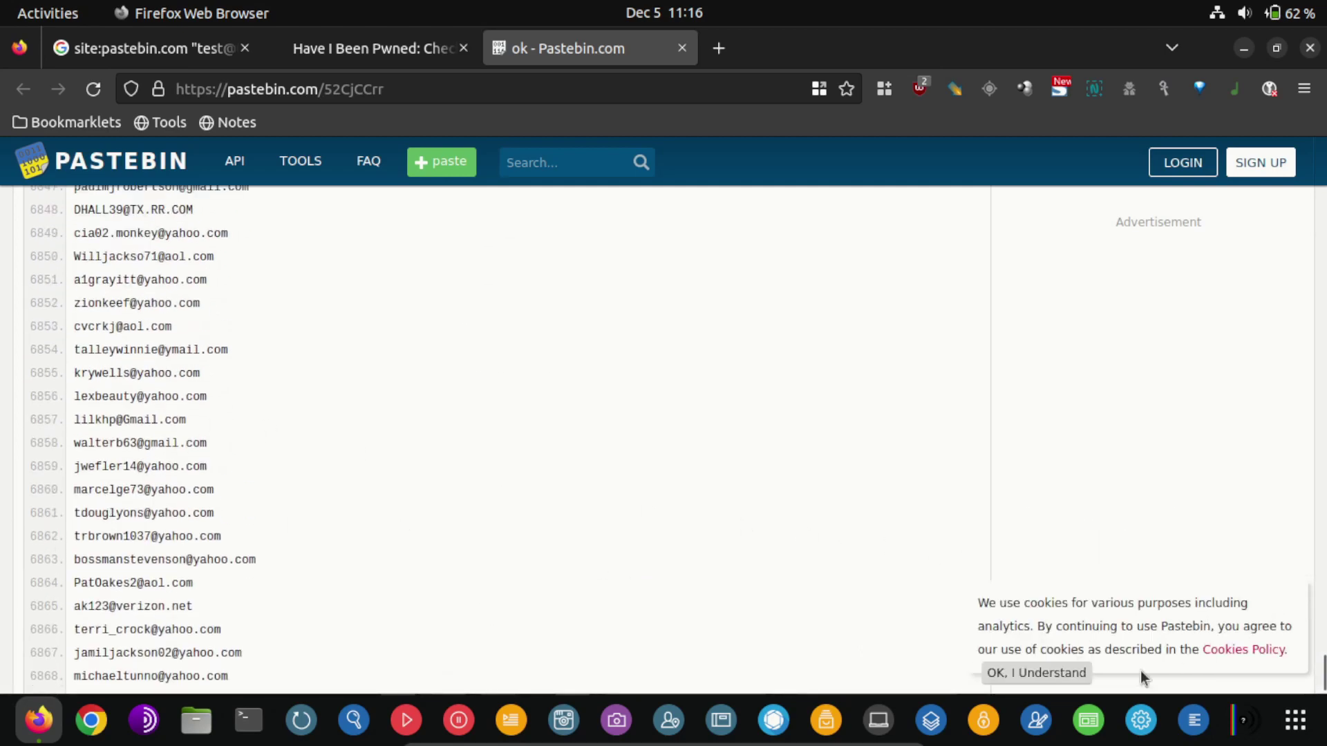
left_click(1064, 674)
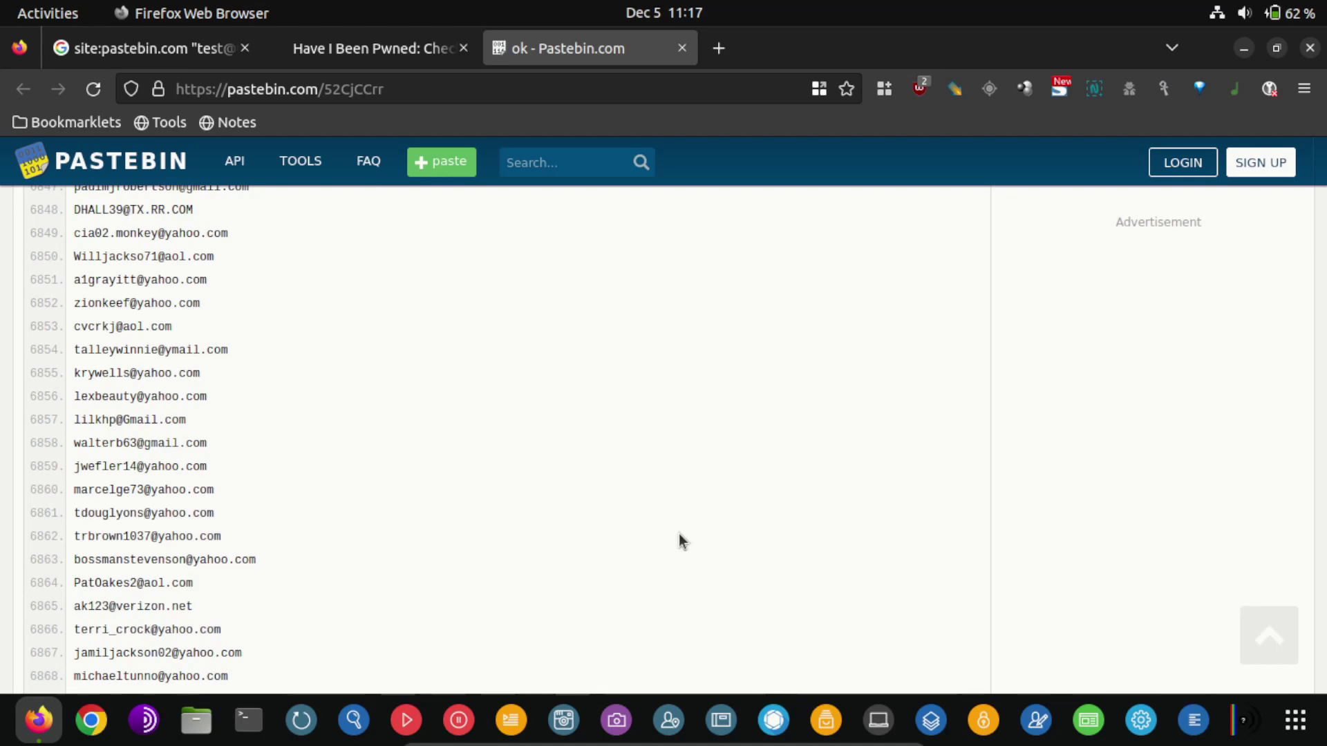
scroll(105, 356, "up", 15)
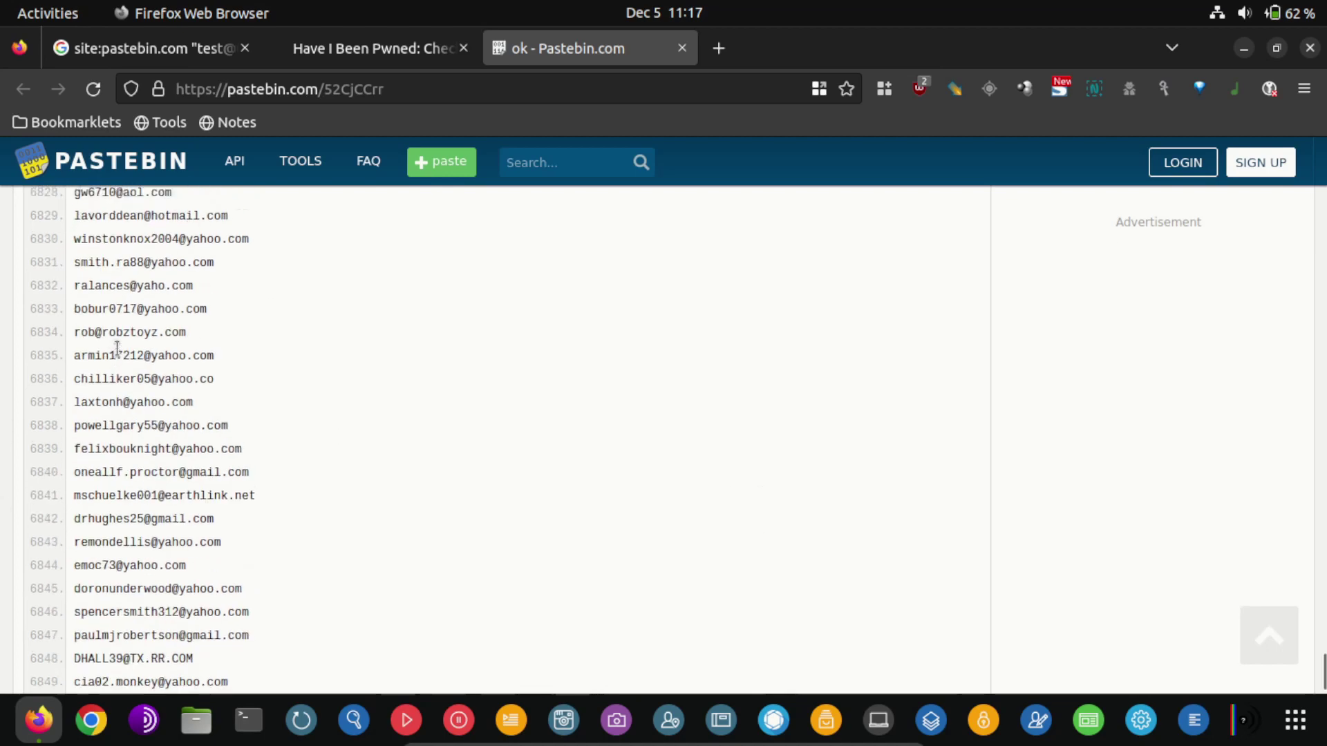
scroll(104, 356, "up", 5)
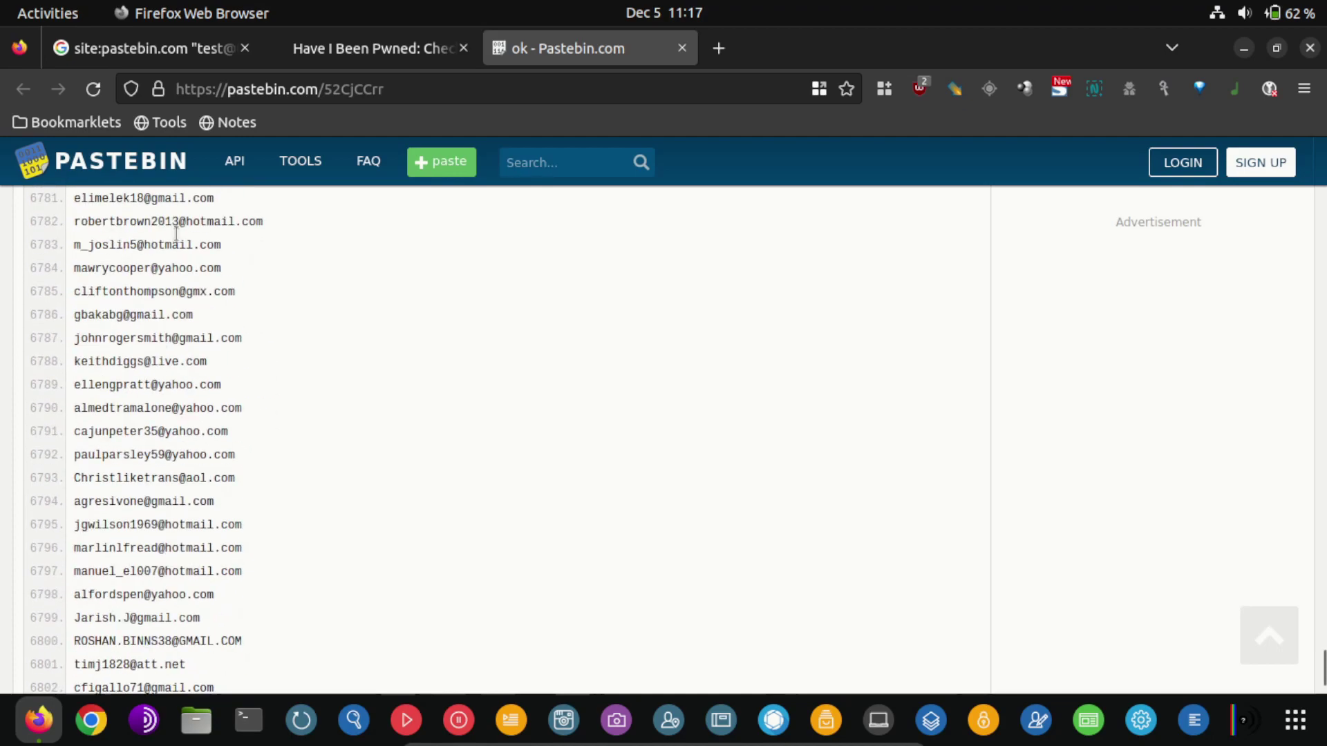
left_click(344, 51)
scroll(574, 525, "up", 15)
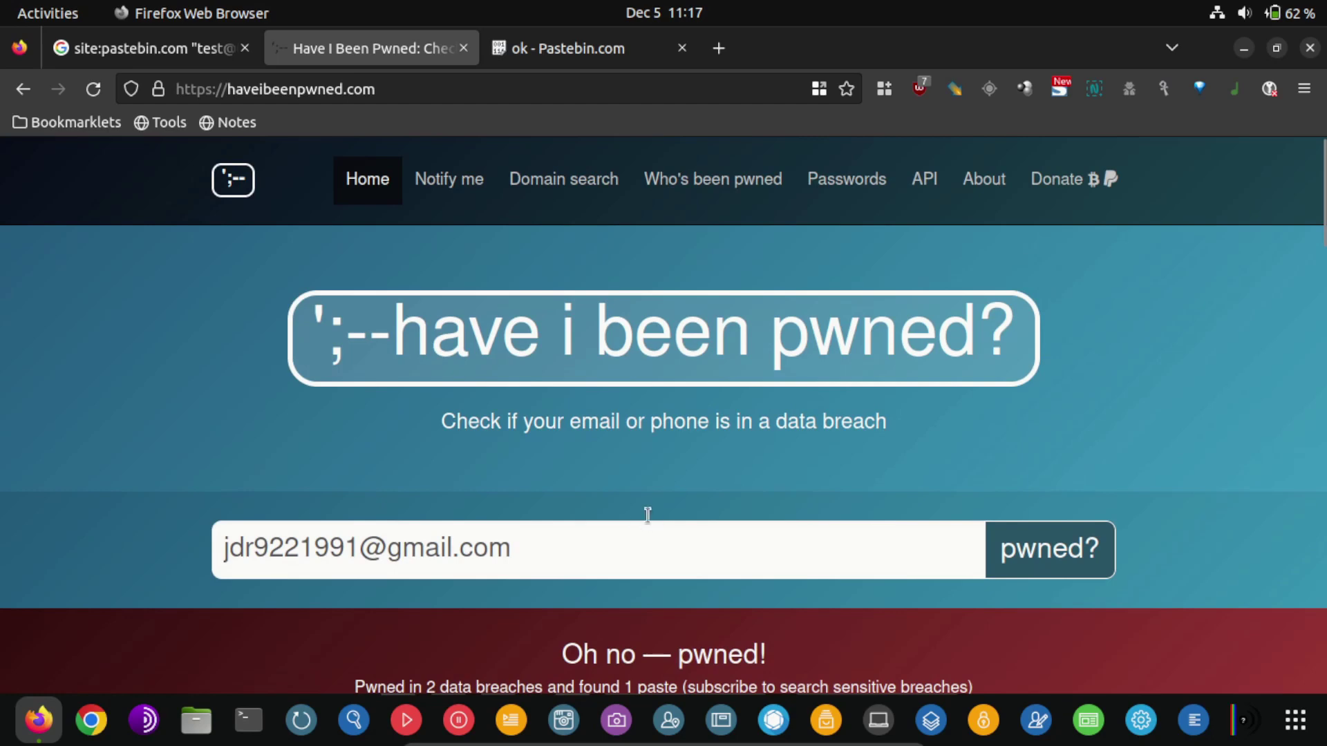
scroll(648, 518, "down", 3)
key("ctrl+a")
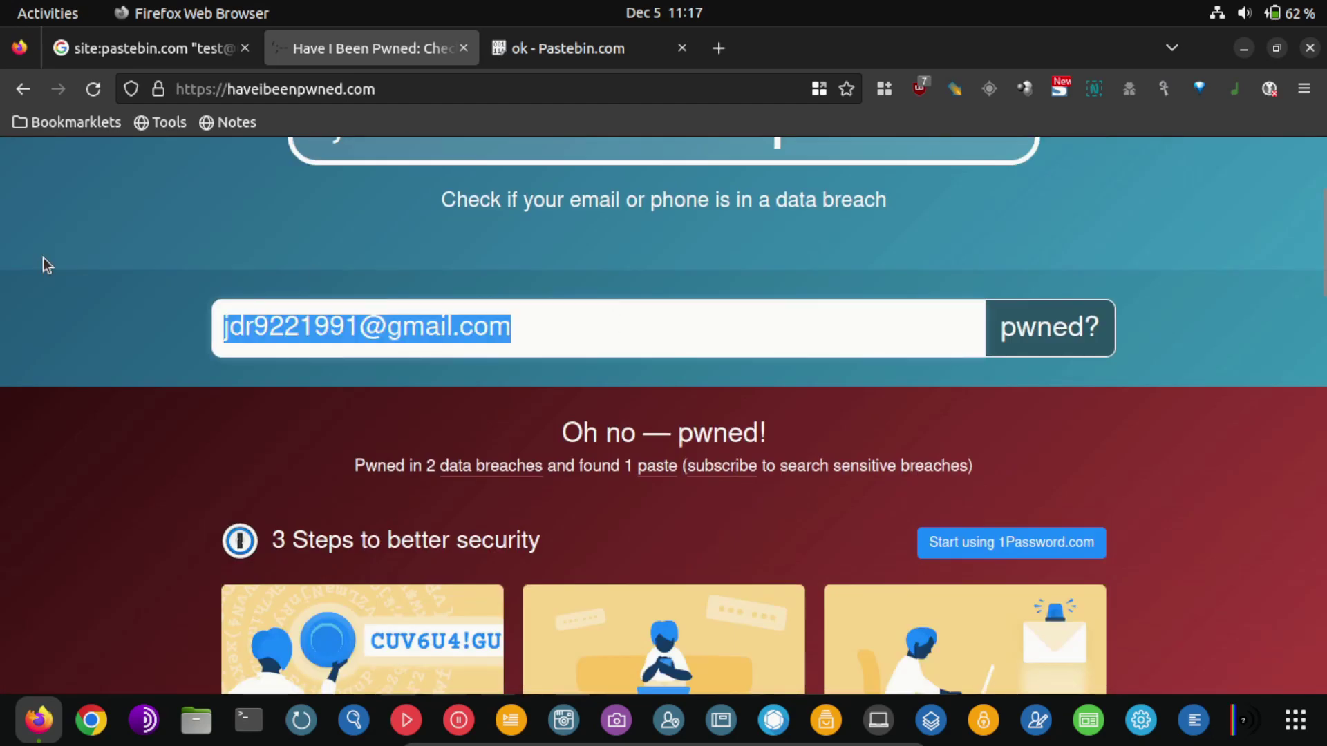
type("test")
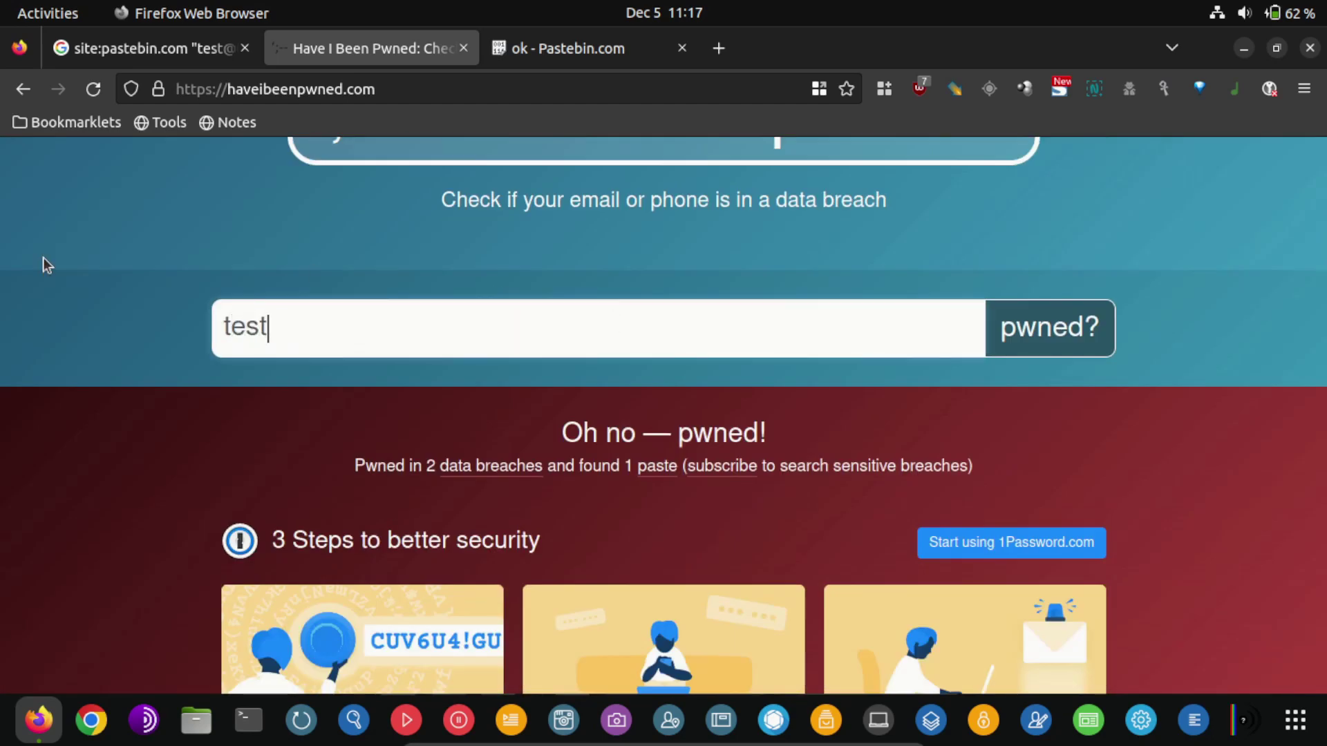
key("BackSpace")
key("BackSpace")
key("BackSpace")
key("BackSpace")
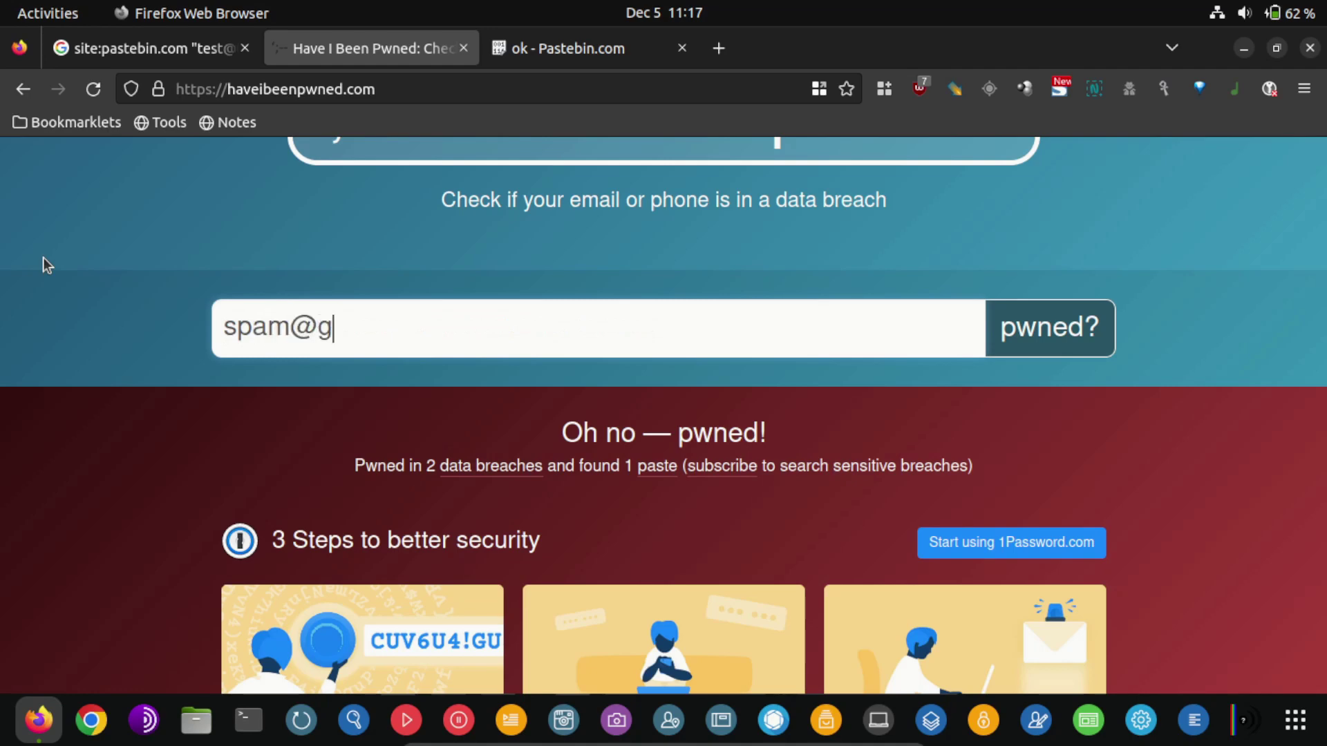
key("Return")
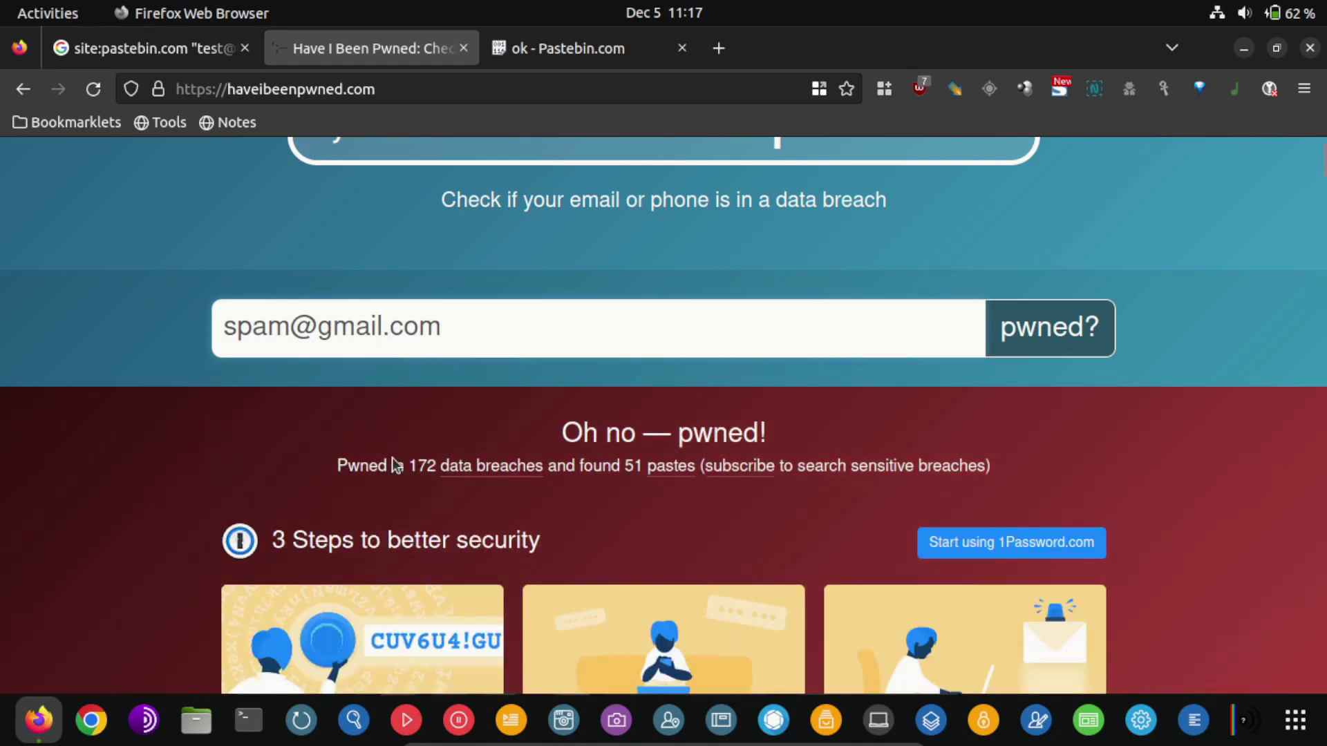
Review the breaches, 123RF through Zomato, and the pastes such as siph0n.in and SkTorrent.eu
scroll(423, 471, "down", 15)
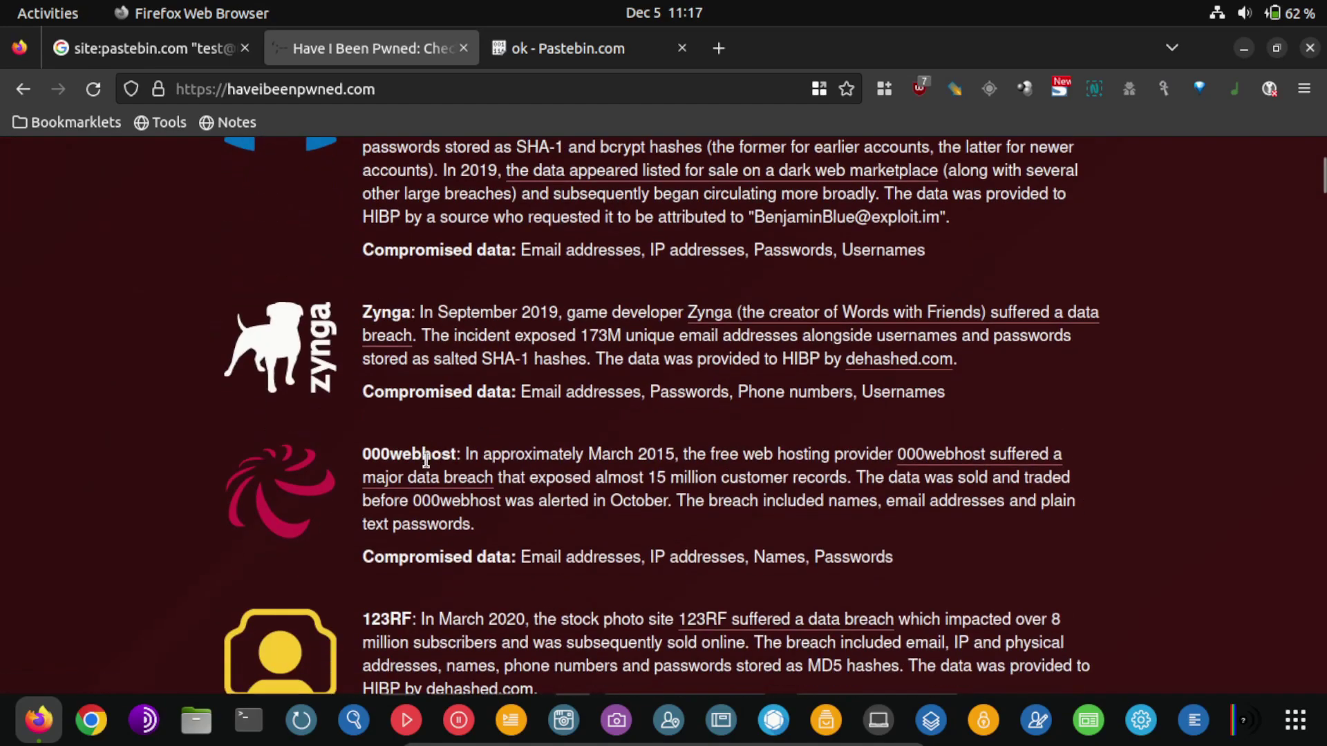
scroll(426, 460, "down", 10)
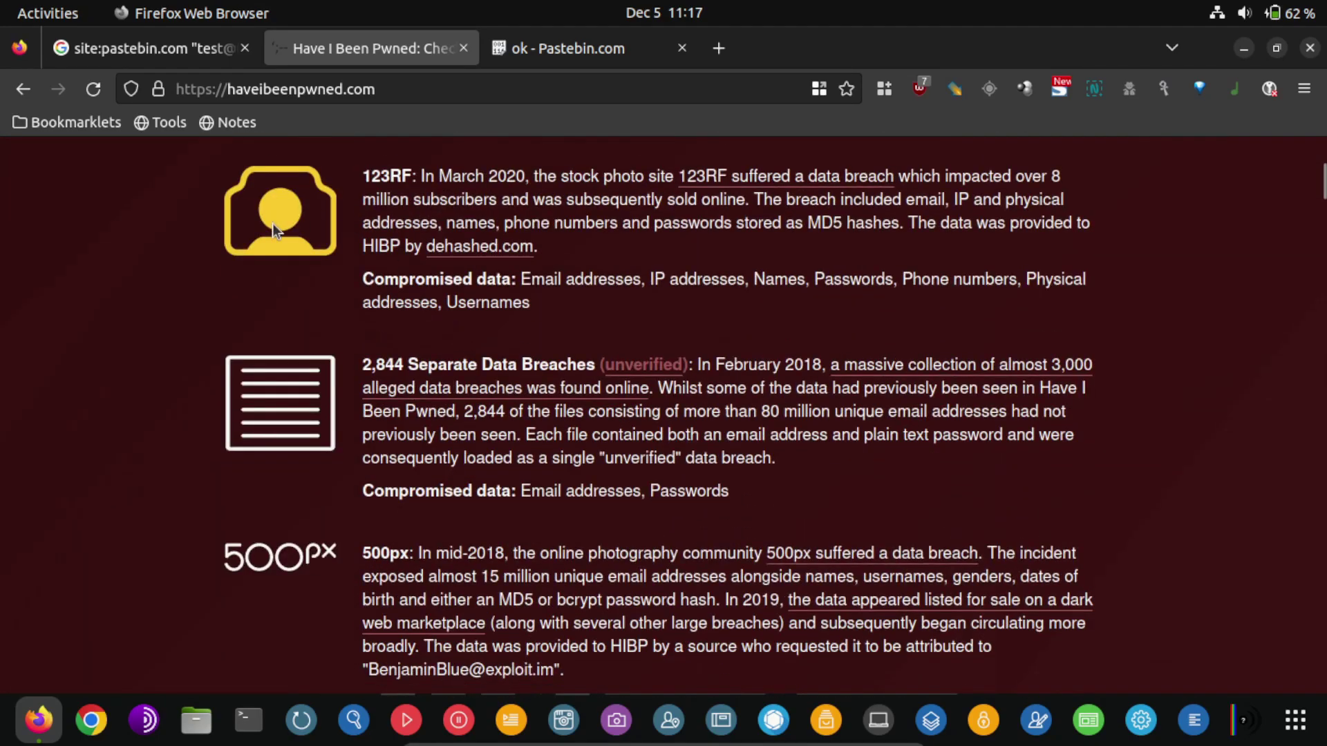
scroll(273, 223, "down", 15)
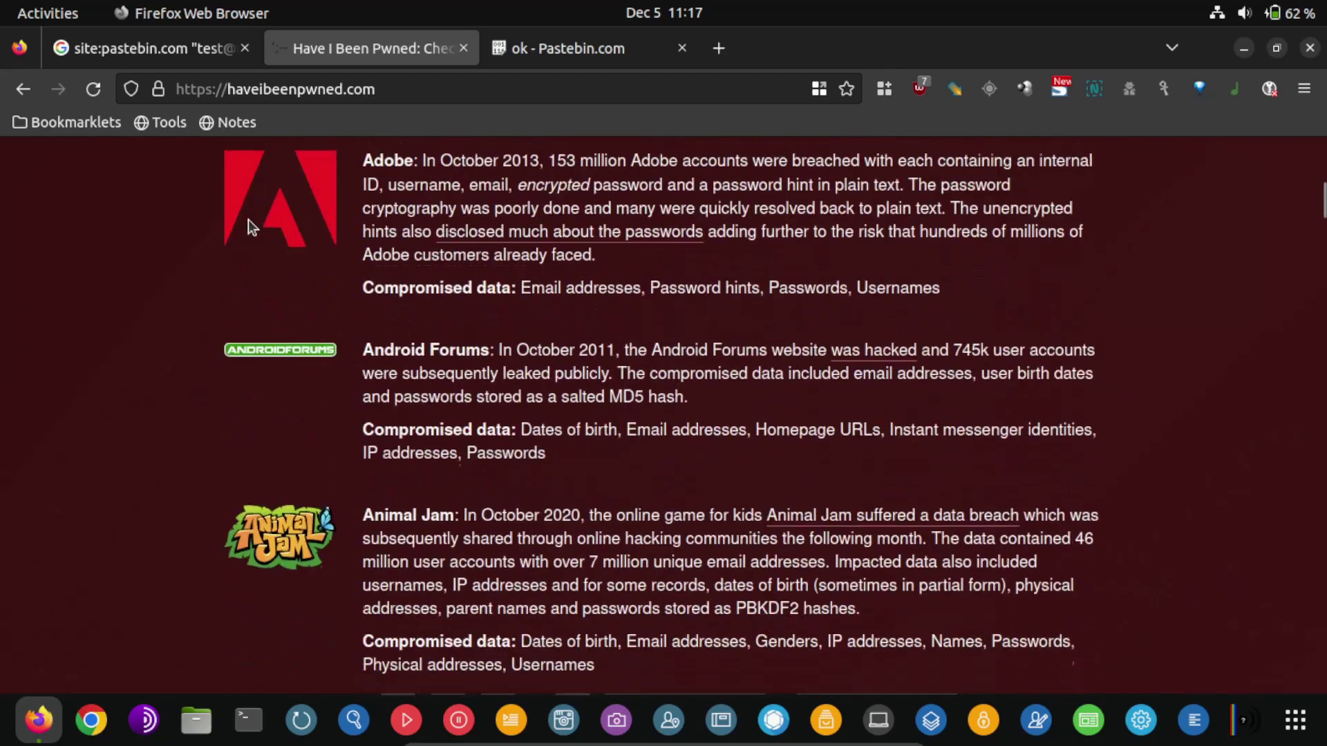
scroll(247, 219, "down", 3)
scroll(248, 220, "up", 3)
scroll(247, 222, "down", 2)
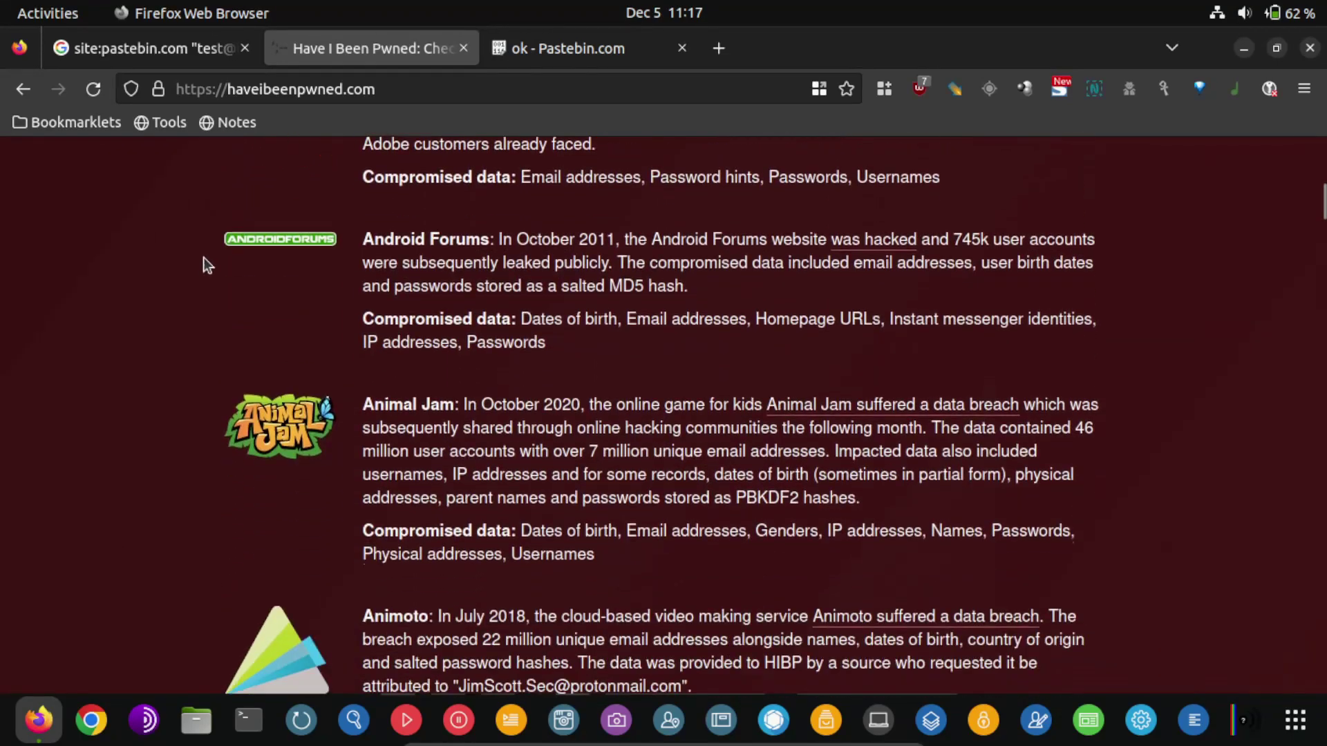
scroll(203, 265, "down", 3)
scroll(189, 308, "down", 8)
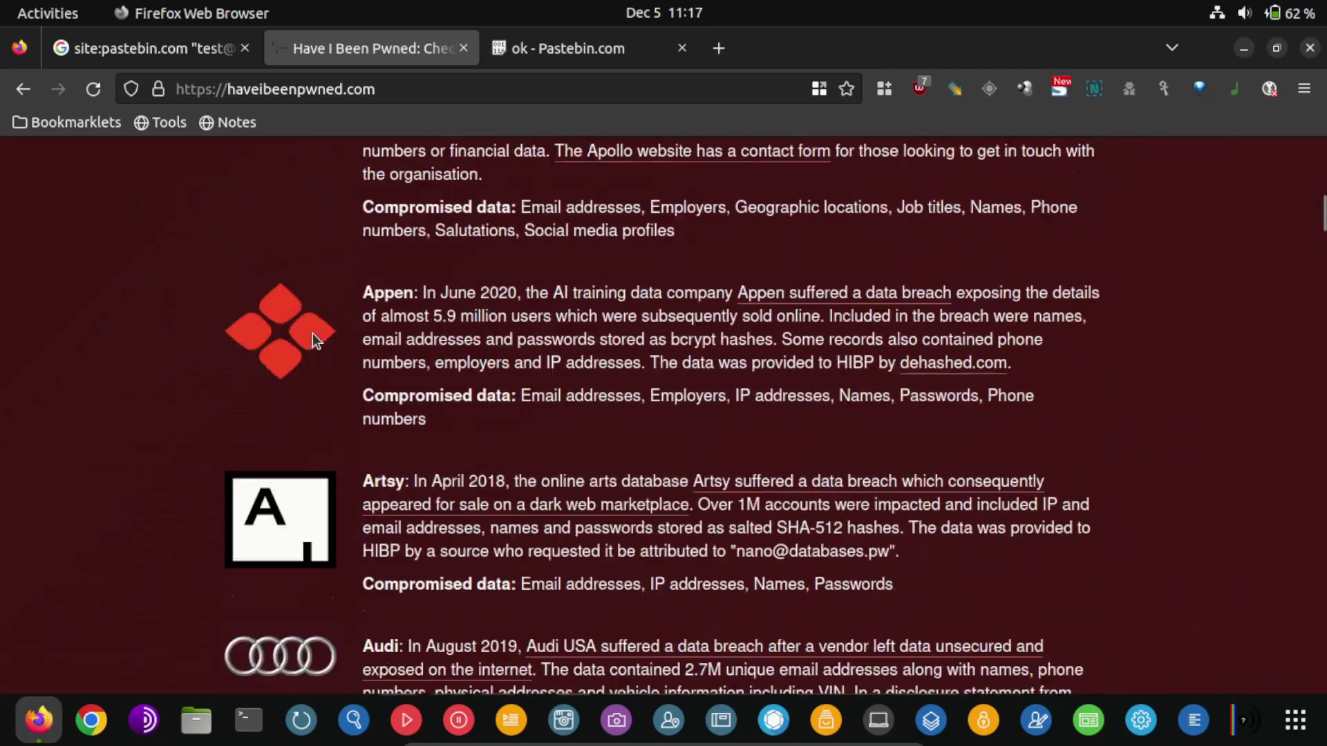
scroll(312, 333, "down", 20)
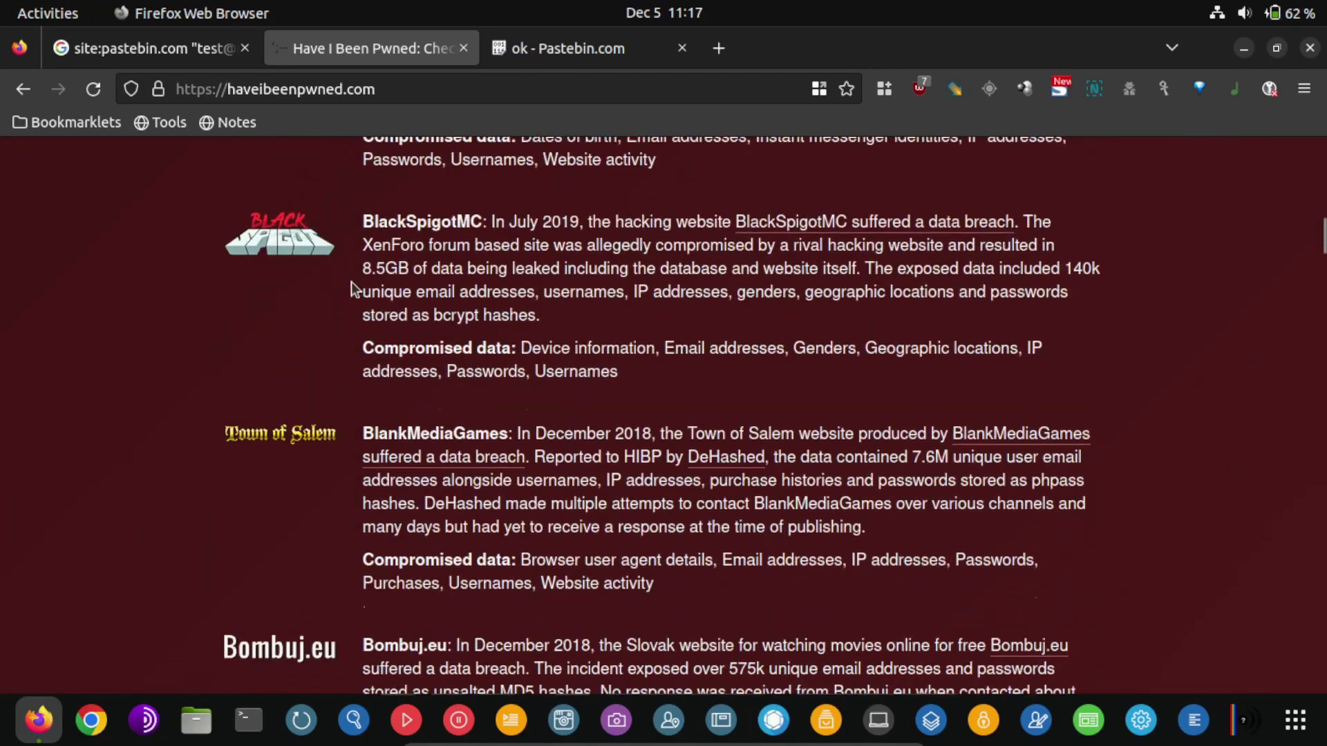
scroll(1309, 221, "up", 2)
left_click_drag(1322, 228, 1321, 580)
scroll(317, 488, "down", 10)
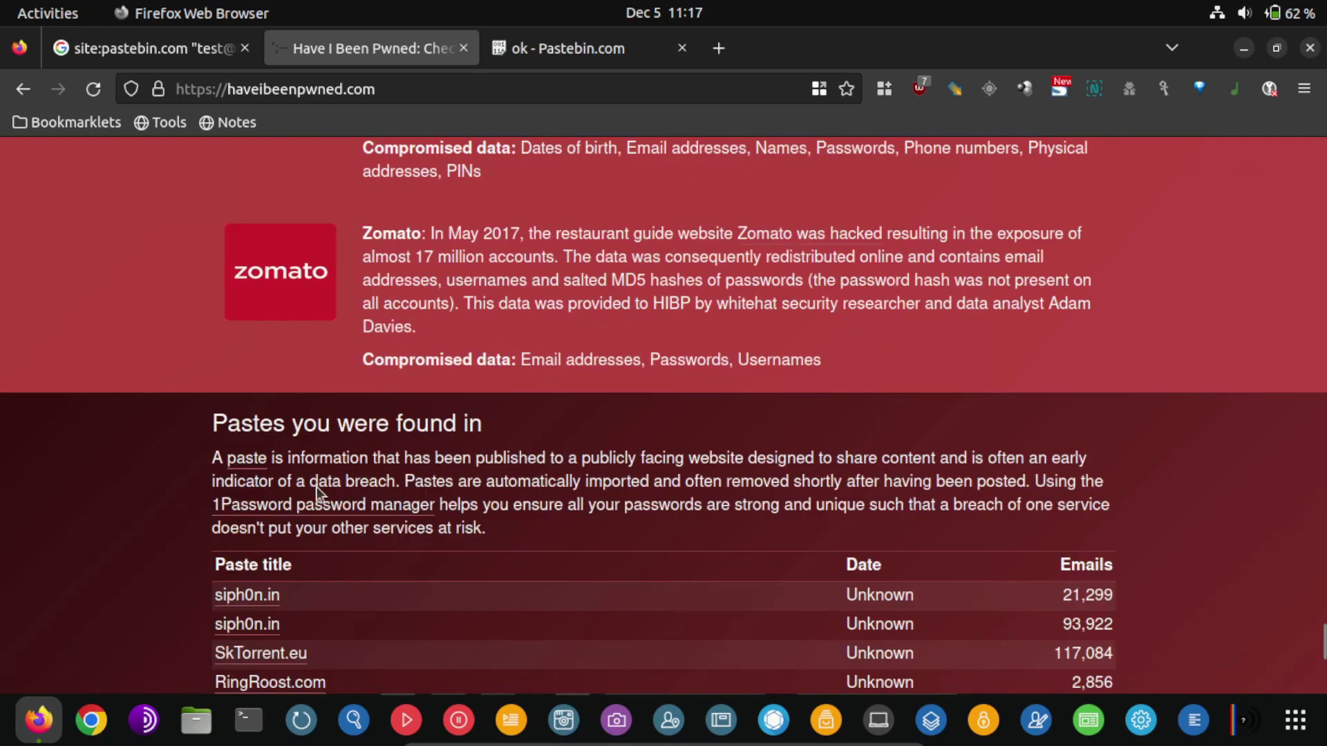